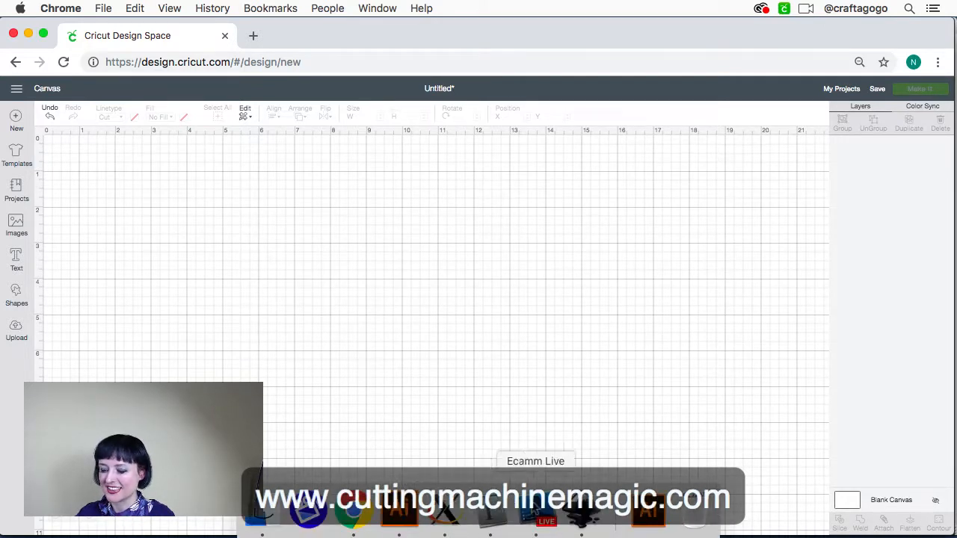
pyautogui.click(537, 512)
pyautogui.click(614, 237)
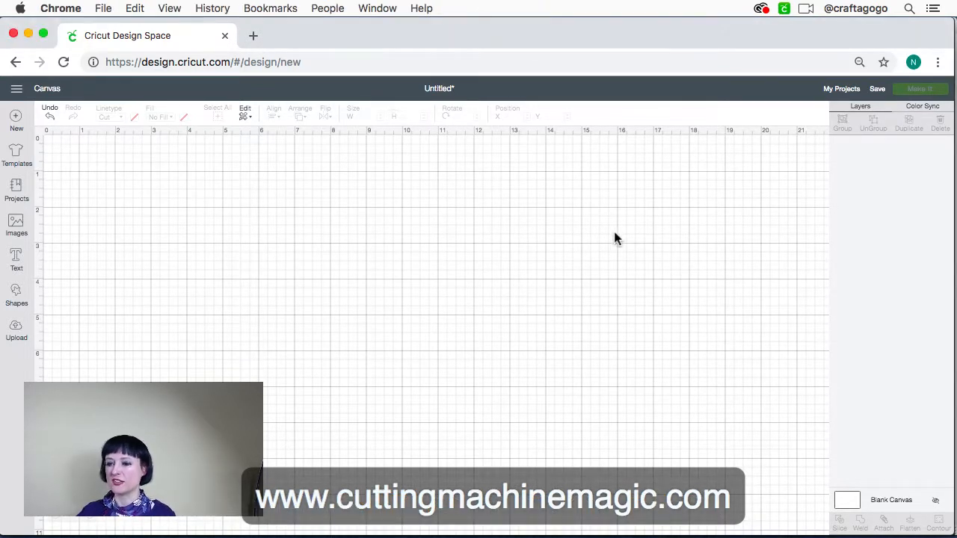
pyautogui.scroll(-1, 235, 226)
pyautogui.scroll(1, 235, 227)
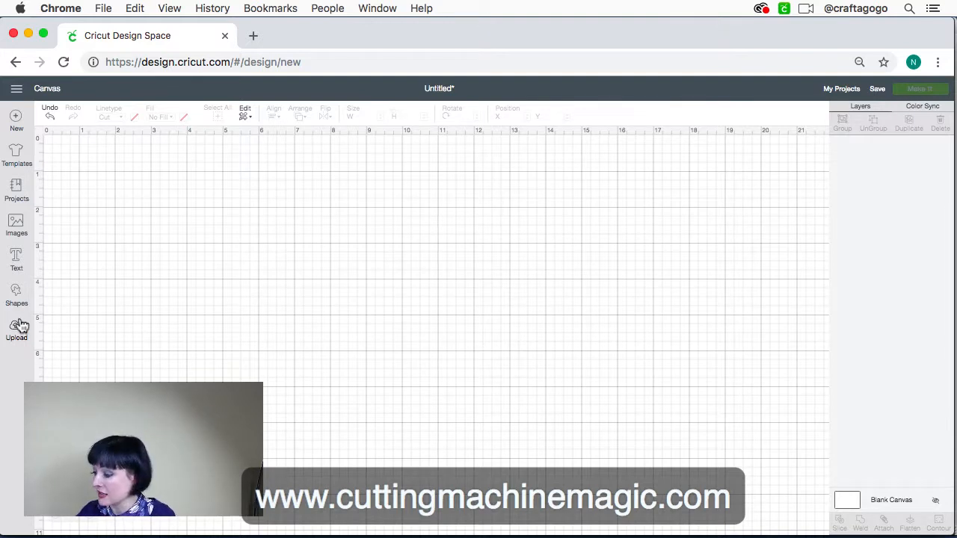
pyautogui.scroll(-1, 115, 293)
pyautogui.scroll(1, 115, 293)
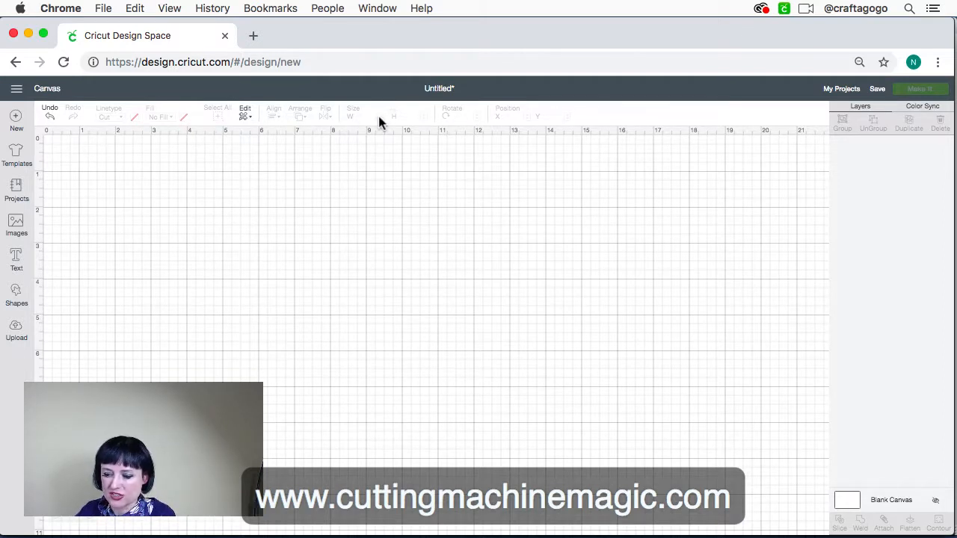
# Switch to Adobe Illustrator and place a text object reading "Tex" on the empty artboard with the Type Tool
pyautogui.moveTo(354, 524)
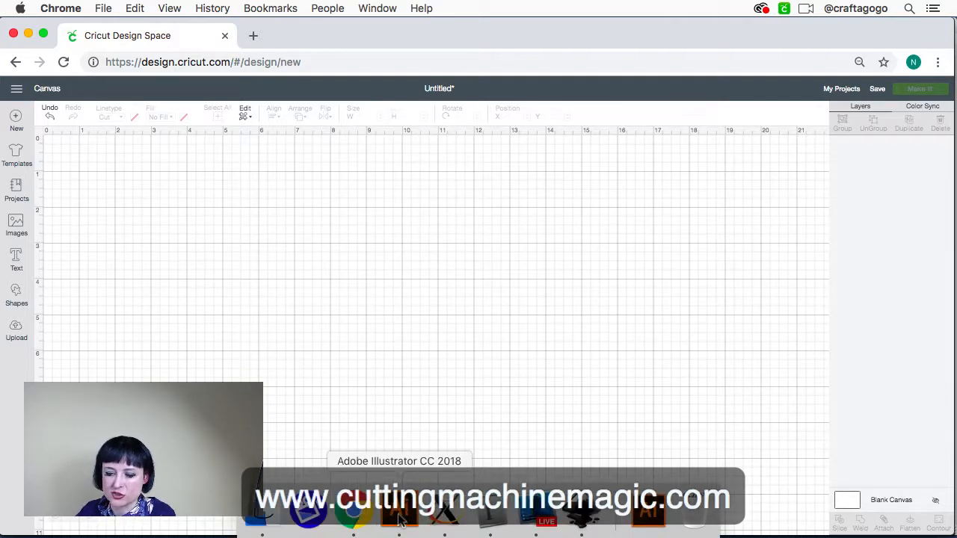
pyautogui.click(400, 516)
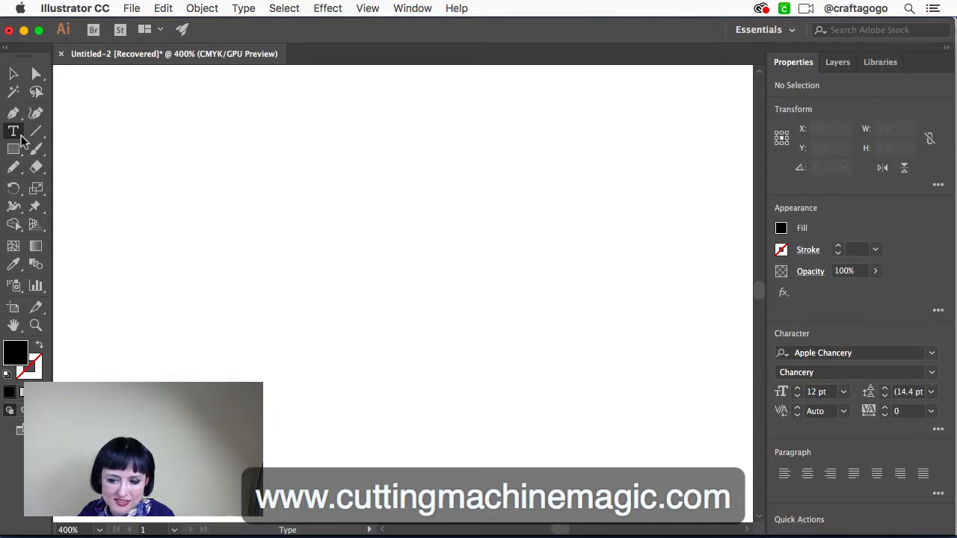
pyautogui.click(15, 132)
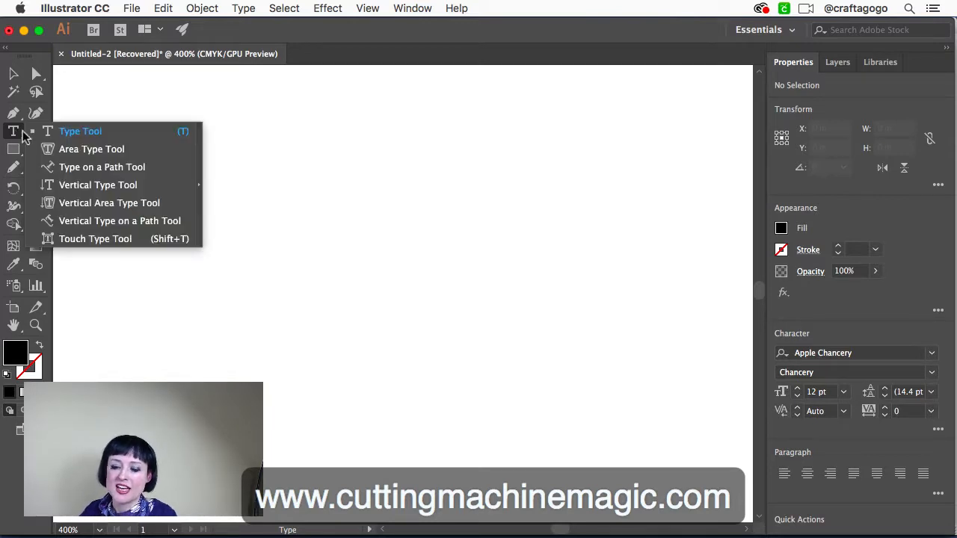
pyautogui.click(72, 133)
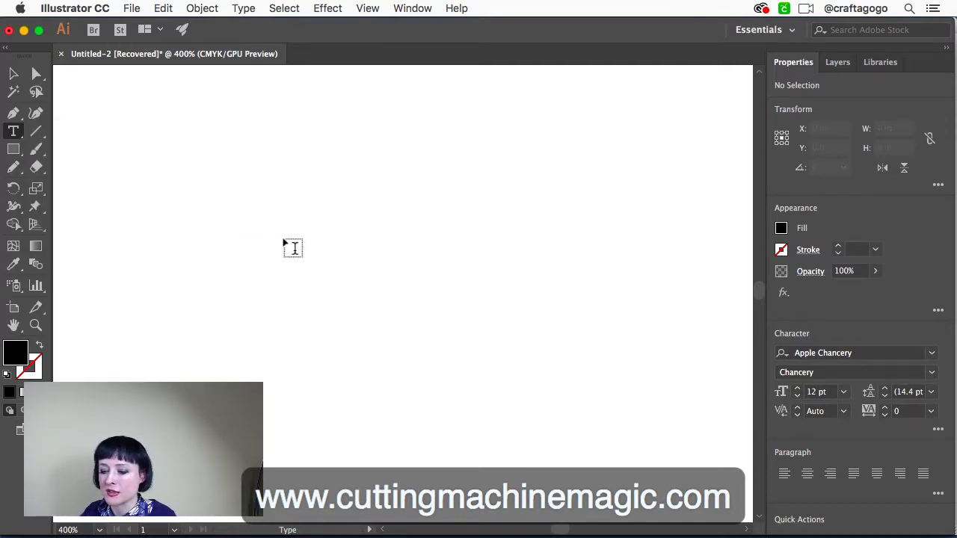
pyautogui.click(270, 196)
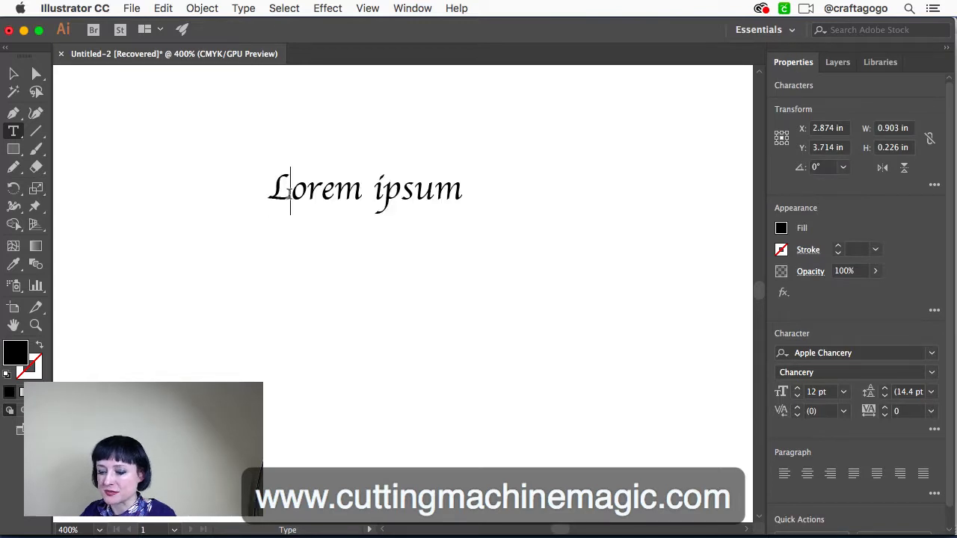
pyautogui.write('Thi')
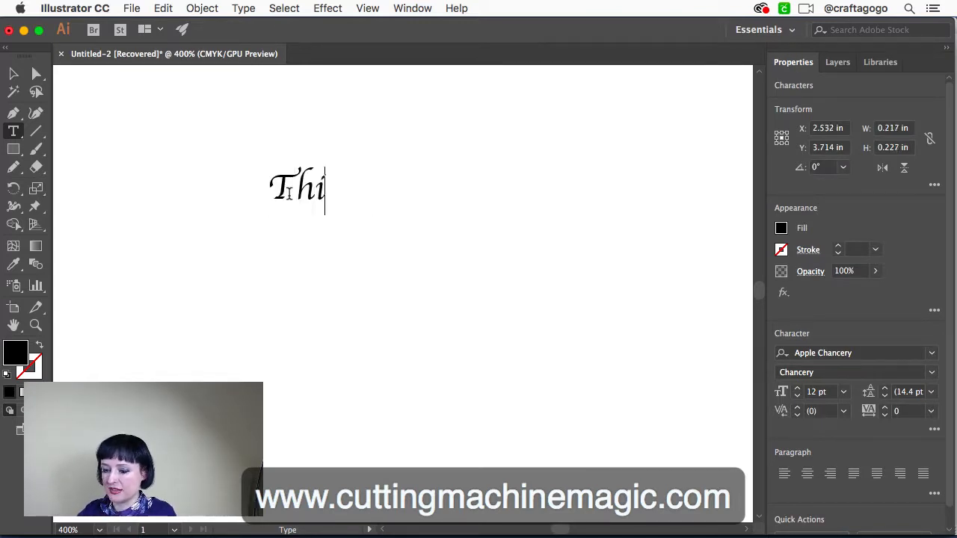
pyautogui.press('BackSpace')
pyautogui.press('BackSpace')
pyautogui.write('ex')
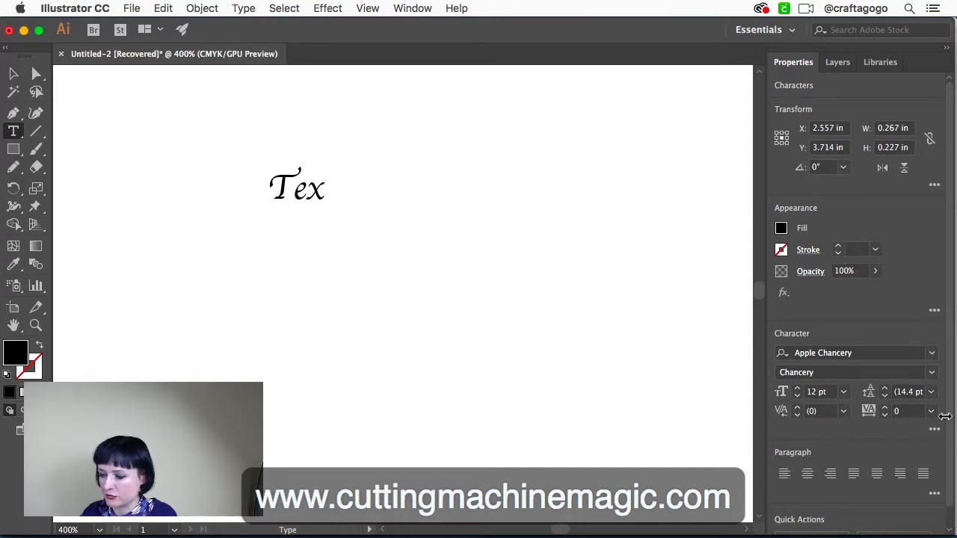
# Change the font of the "Tex" text to Myriad Pro
pyautogui.moveTo(322, 188); pyautogui.dragTo(257, 177)
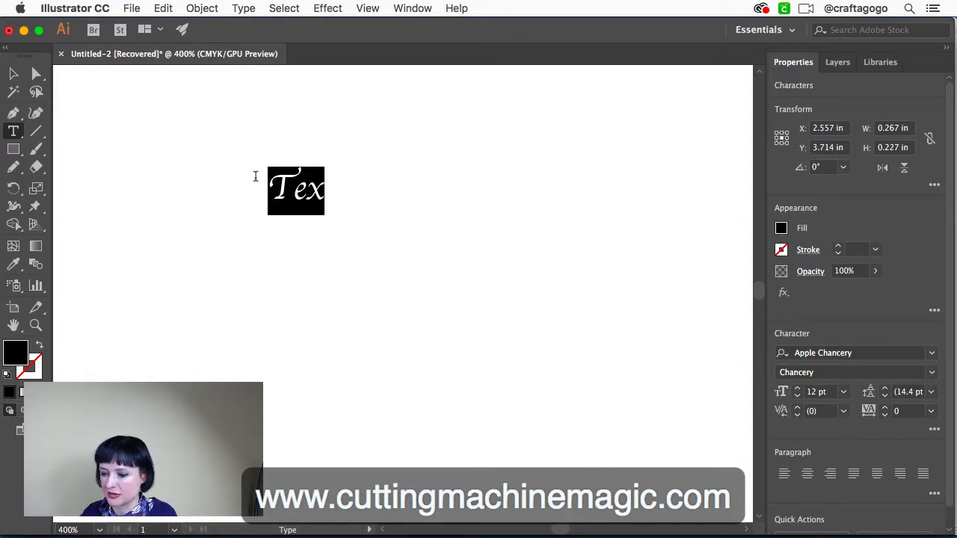
pyautogui.click(931, 353)
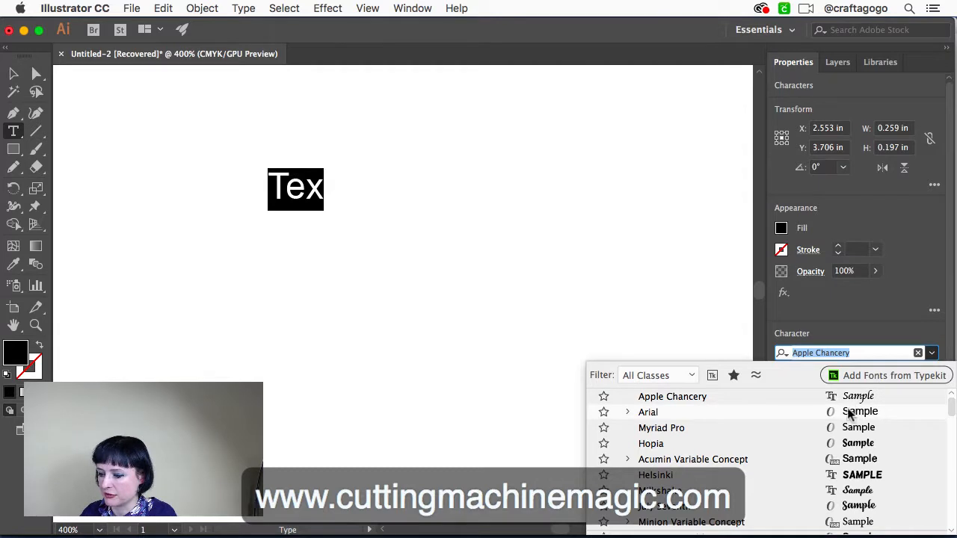
pyautogui.click(844, 427)
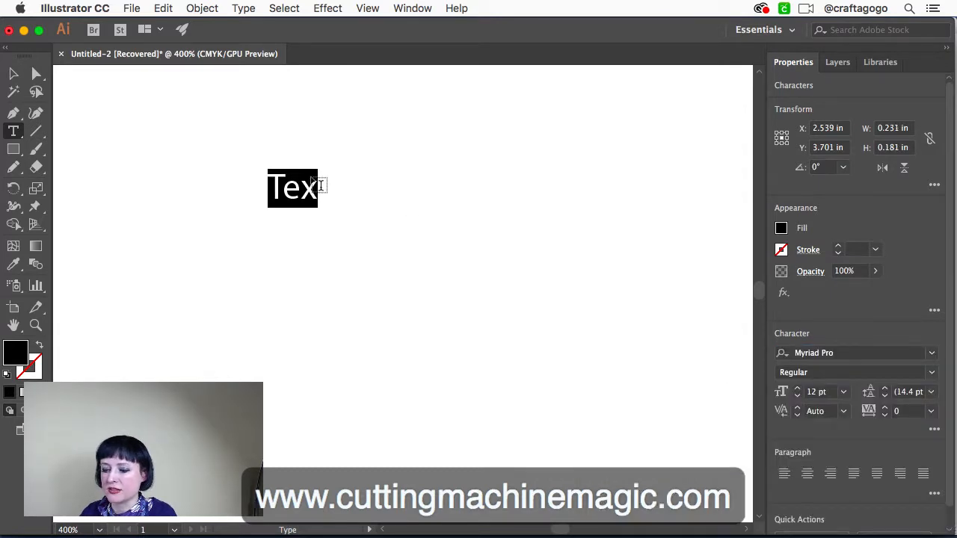
# Complete the text so it reads "Text in Illustrator" and deselect it
pyautogui.click(316, 184)
pyautogui.write('t in')
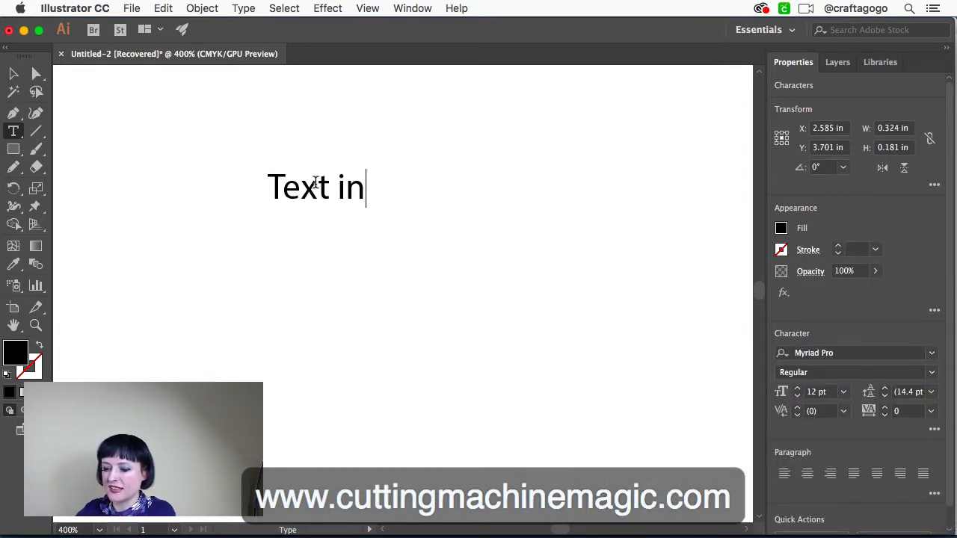
pyautogui.write(' Illustrator')
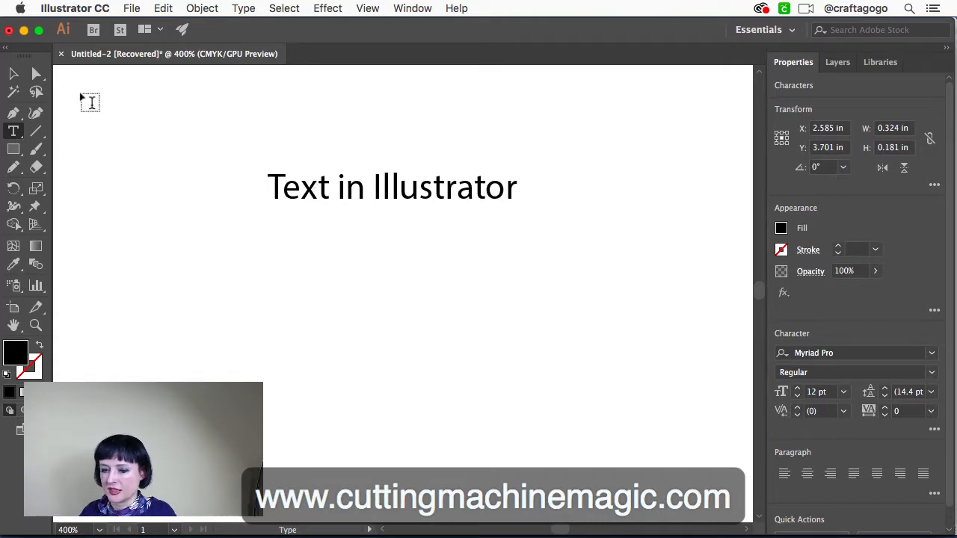
pyautogui.click(15, 75)
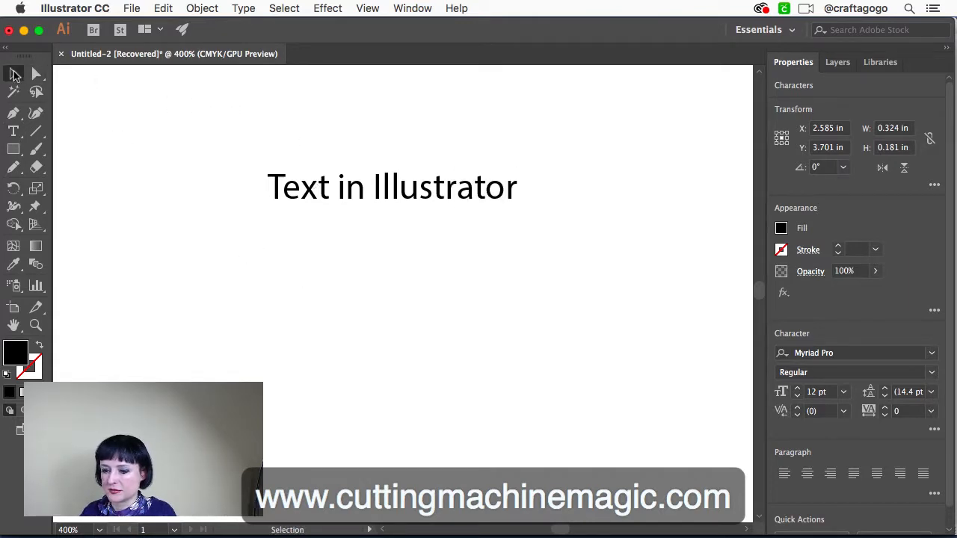
pyautogui.click(182, 128)
# Switch to Cricut Design Space in Chrome and add a text object reading "Text in" to the canvas
pyautogui.moveTo(325, 528)
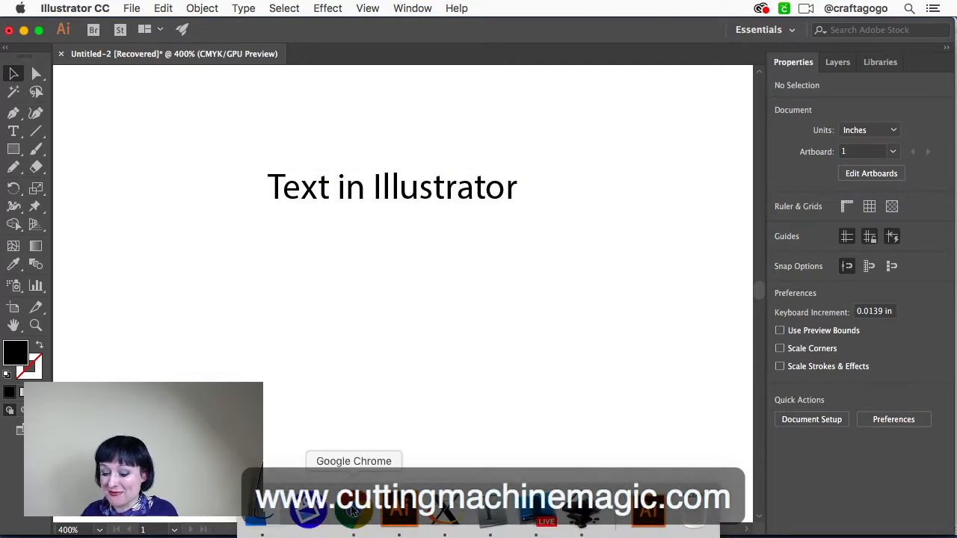
pyautogui.click(353, 515)
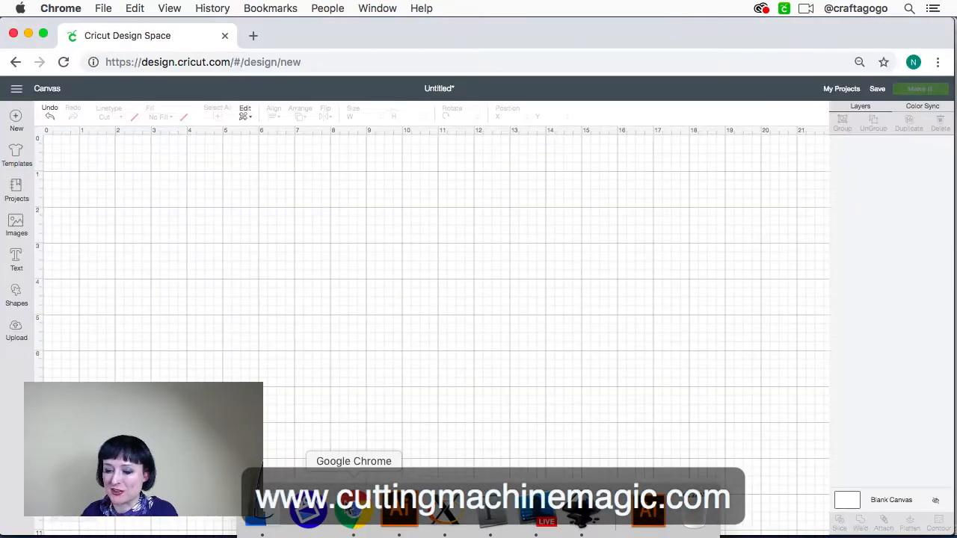
pyautogui.click(16, 261)
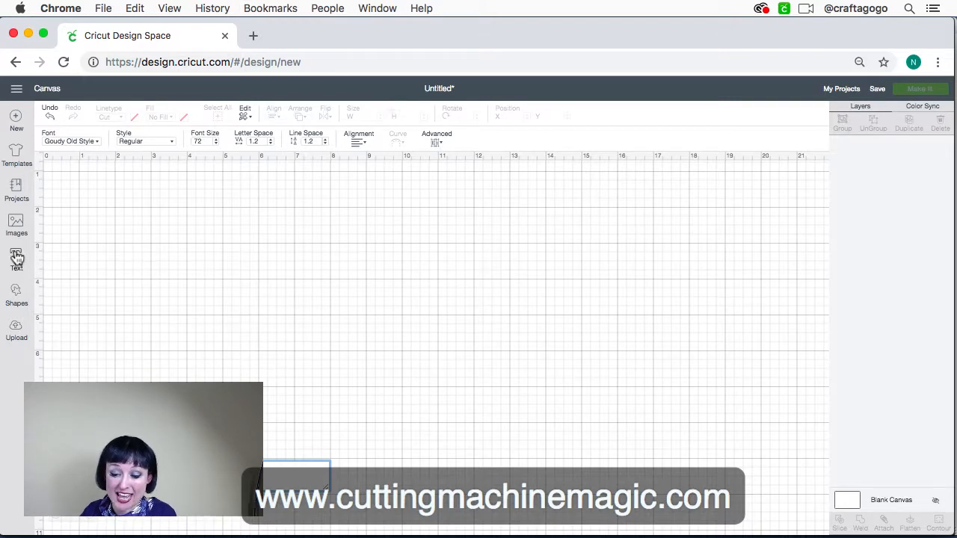
pyautogui.scroll(-3, 177, 257)
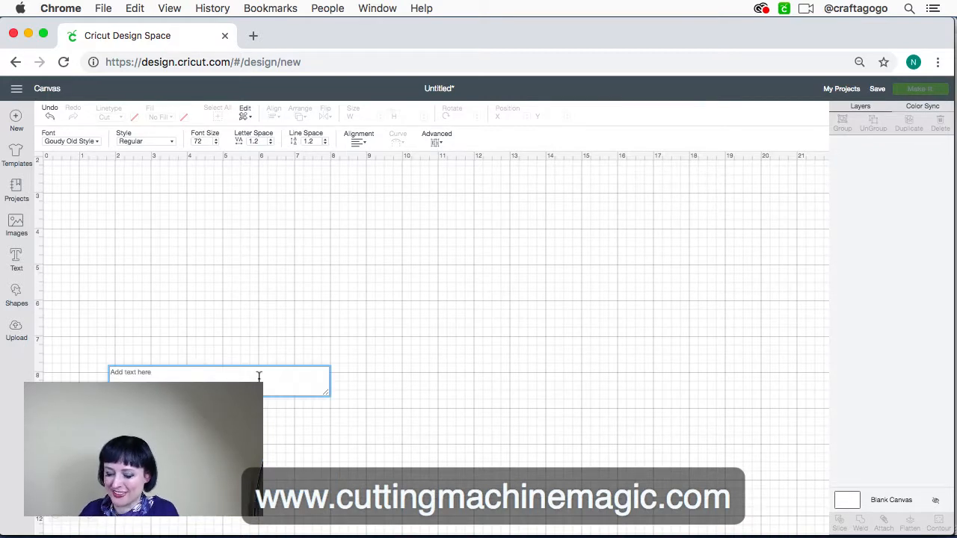
pyautogui.click(259, 375)
pyautogui.write('Text in')
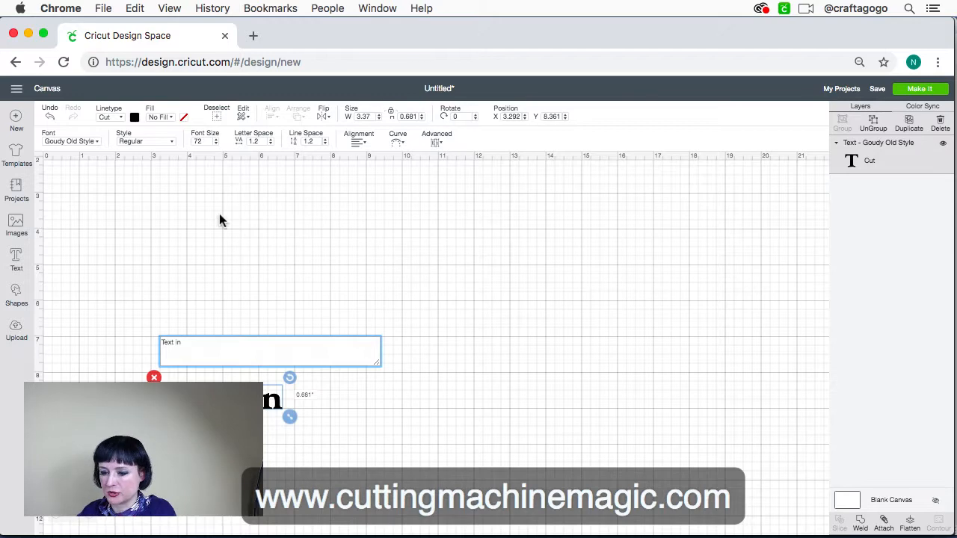
# Search the Cricut fonts for "cricut sans" and apply Cricut Sans to the "Text in" text
pyautogui.click(92, 142)
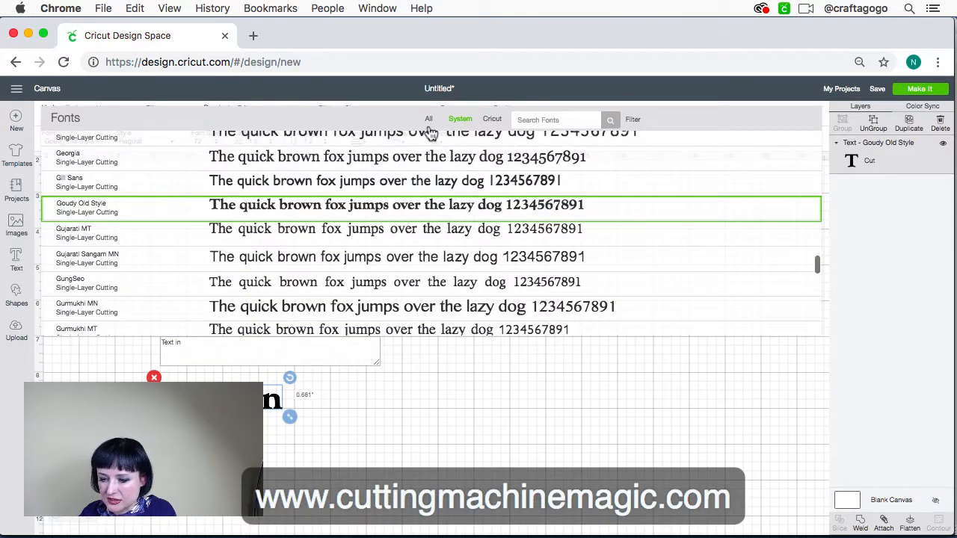
pyautogui.scroll(5, 337, 180)
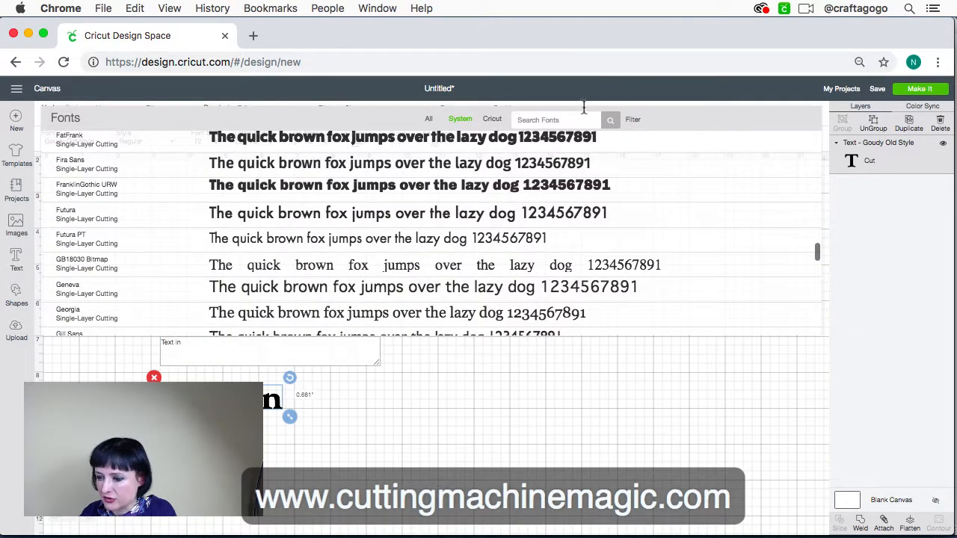
pyautogui.click(565, 120)
pyautogui.write('cricur')
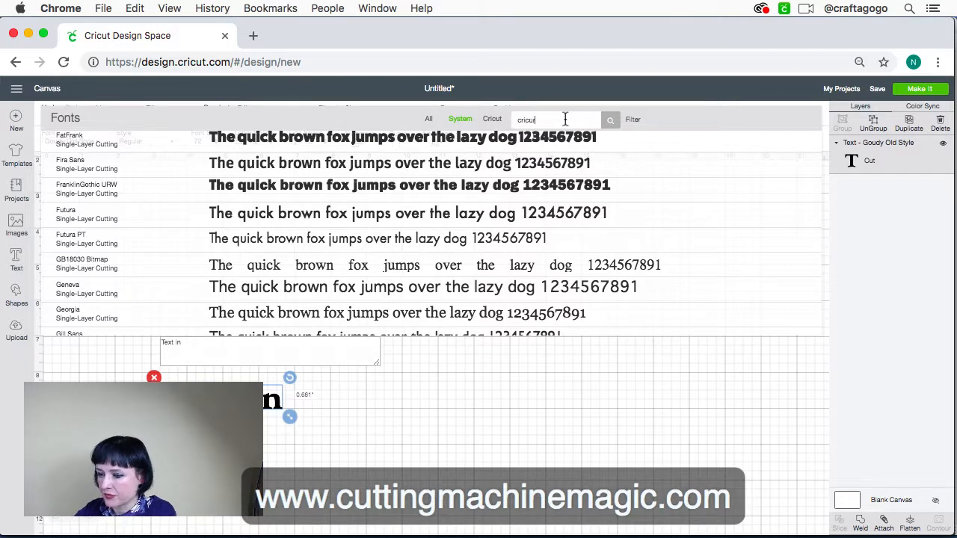
pyautogui.click(493, 120)
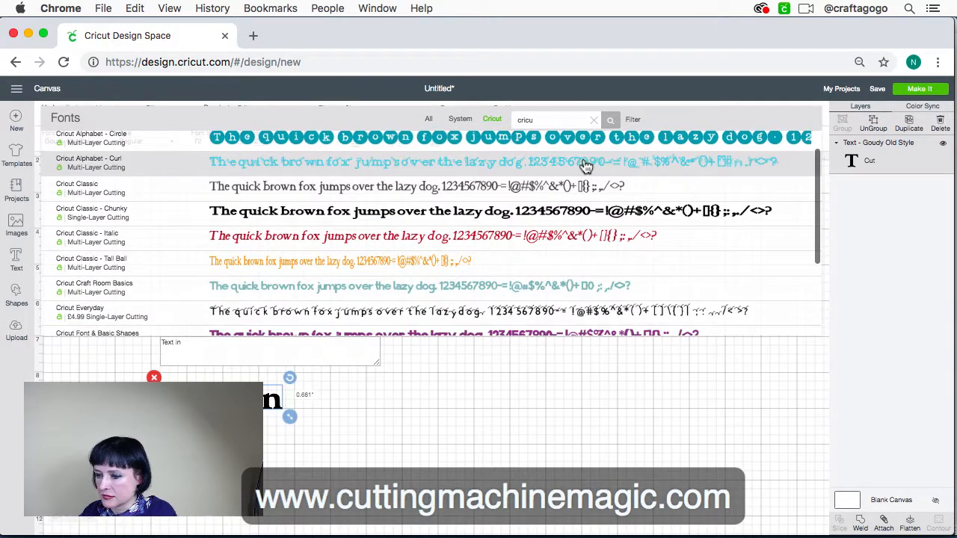
pyautogui.doubleClick(564, 121)
pyautogui.click(564, 121)
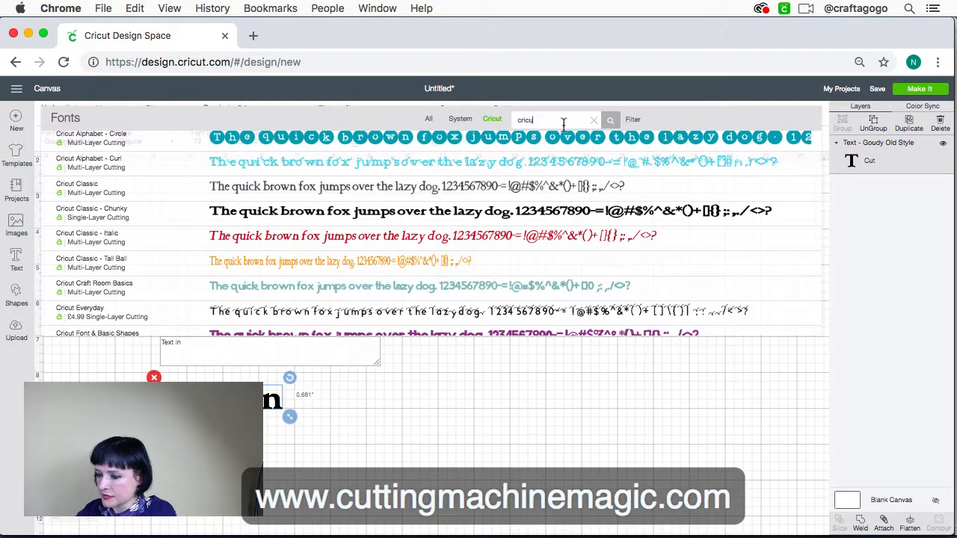
pyautogui.write('t sans')
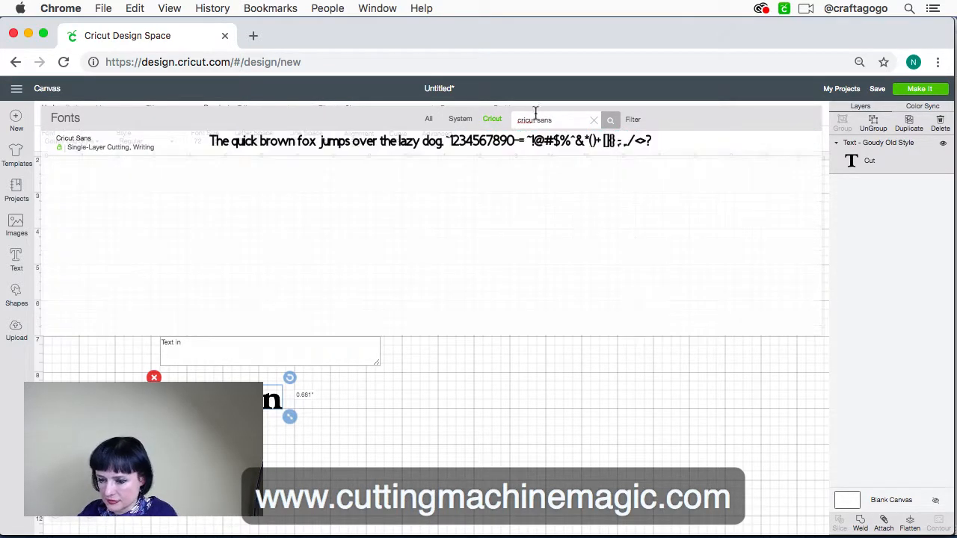
pyautogui.click(493, 141)
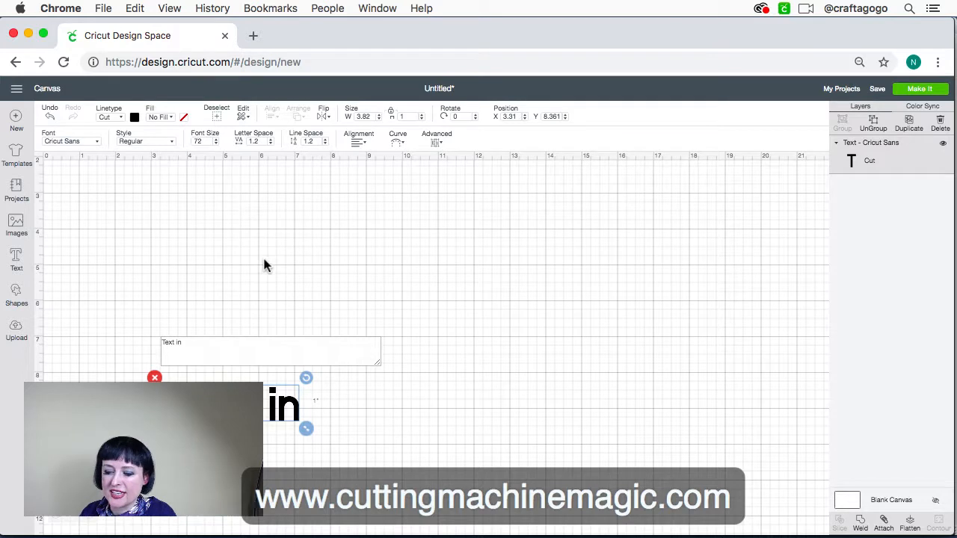
pyautogui.scroll(-3, 248, 277)
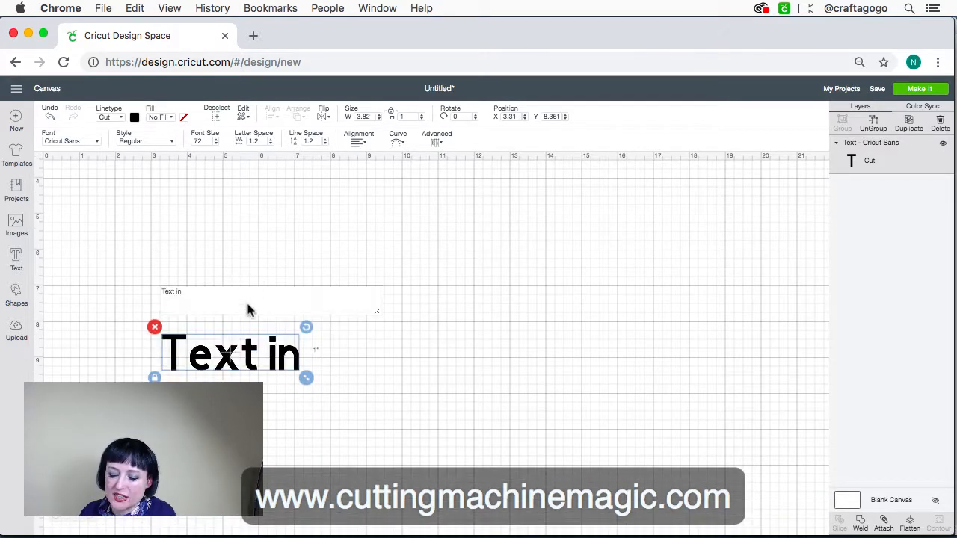
pyautogui.click(289, 362)
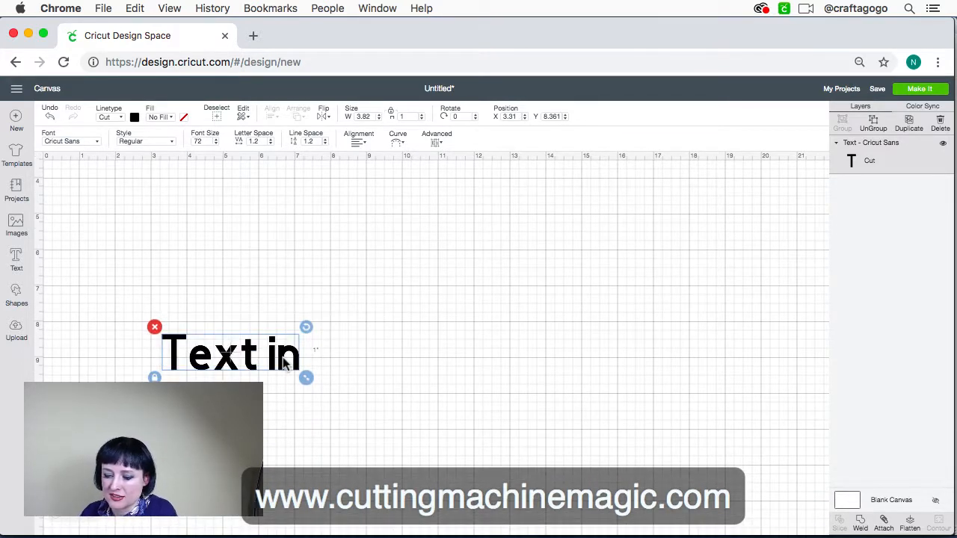
pyautogui.doubleClick(296, 362)
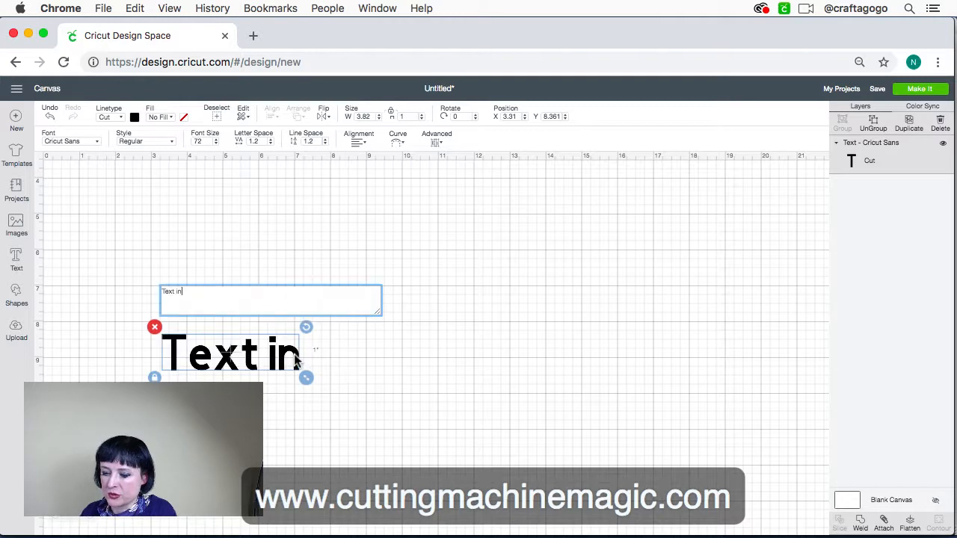
pyautogui.click(17, 261)
pyautogui.scroll(3, 243, 342)
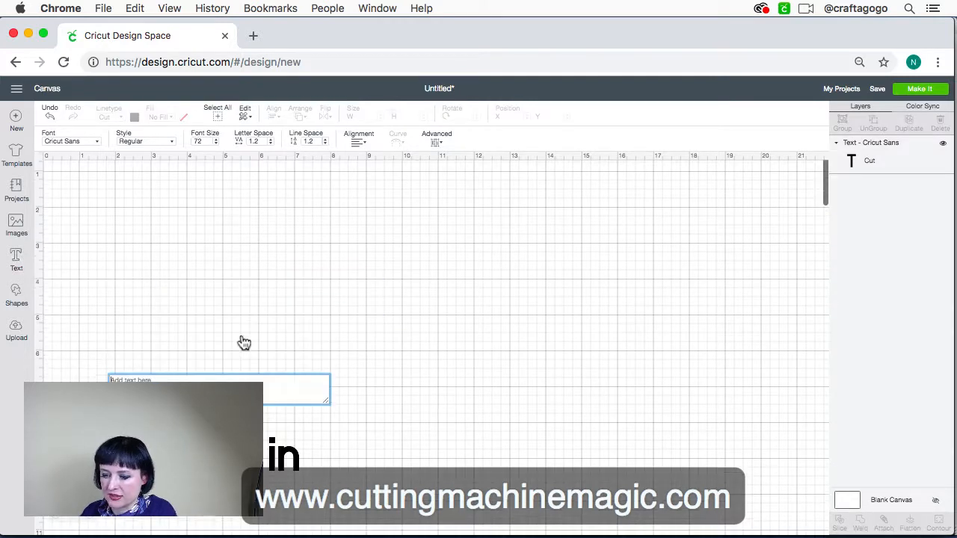
pyautogui.click(244, 373)
pyautogui.scroll(-3, 232, 352)
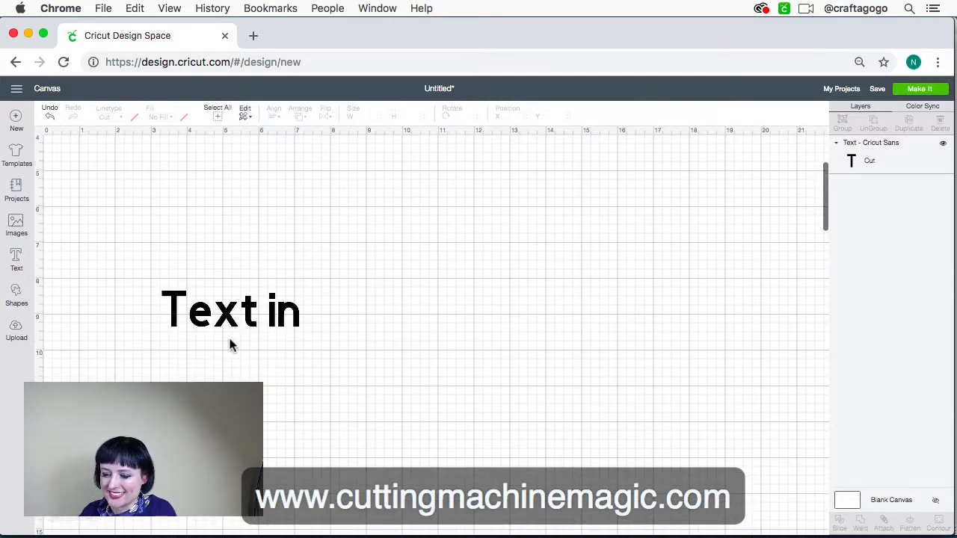
pyautogui.click(235, 326)
pyautogui.scroll(-5, 210, 306)
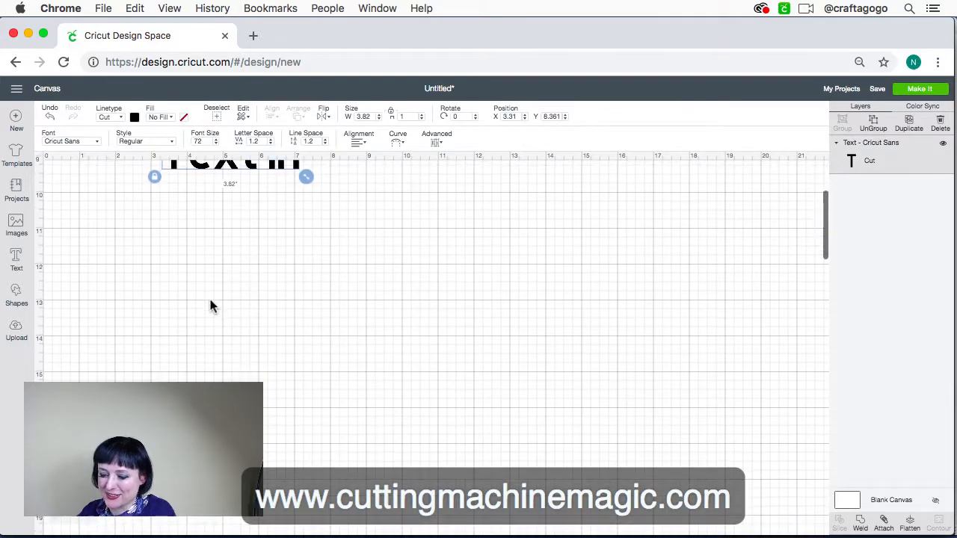
pyautogui.scroll(4, 210, 306)
pyautogui.click(210, 306)
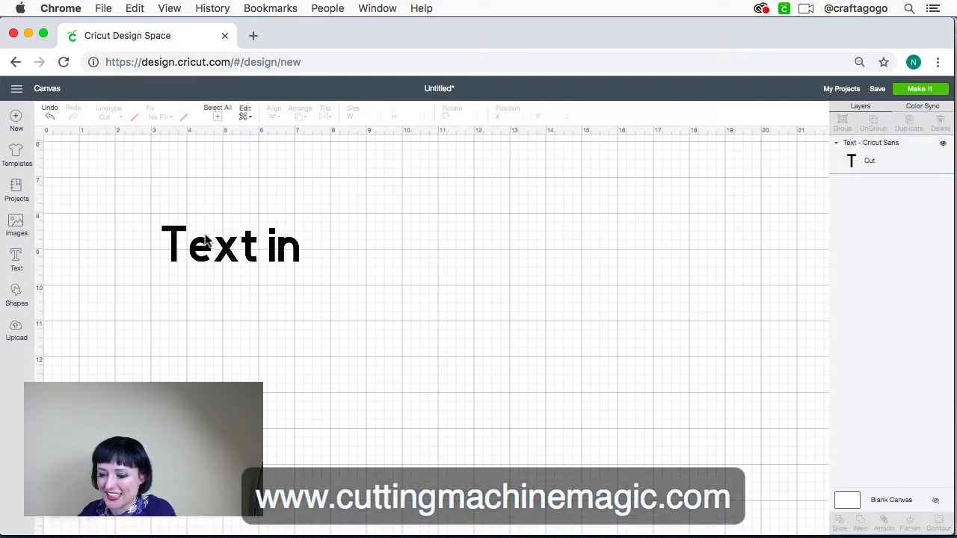
# Complete the canvas text so it reads "Text in Cricut Design Space" and deselect it
pyautogui.click(208, 255)
pyautogui.doubleClick(208, 256)
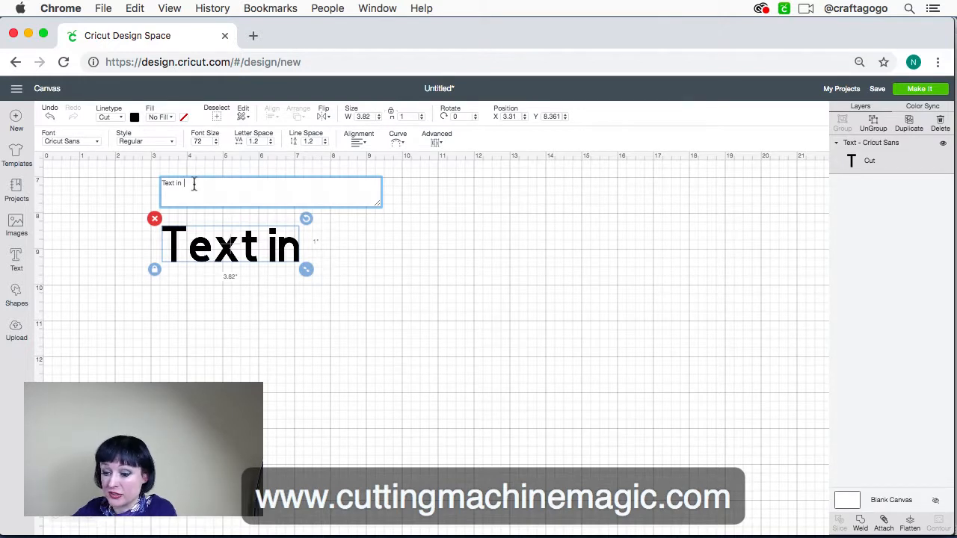
pyautogui.write('Ci')
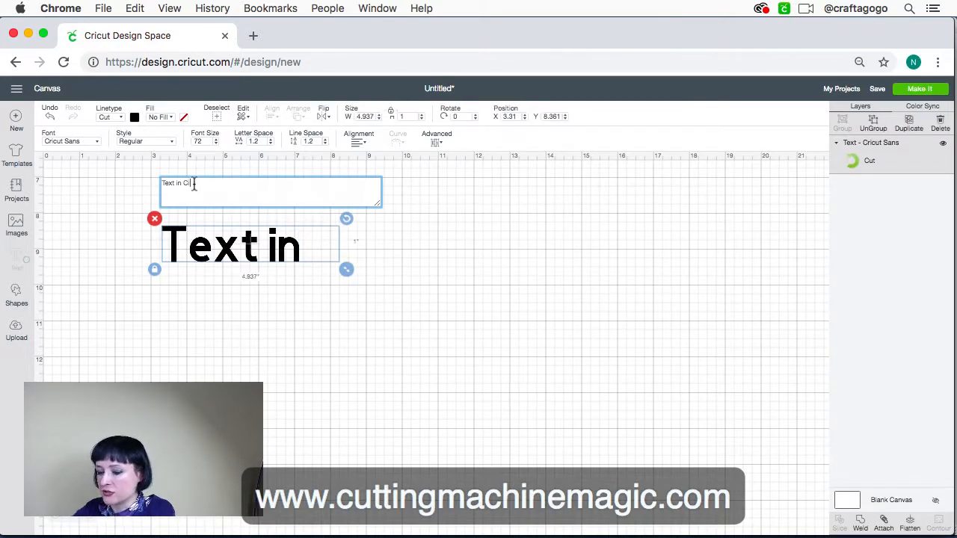
pyautogui.press('BackSpace')
pyautogui.write('ricut ')
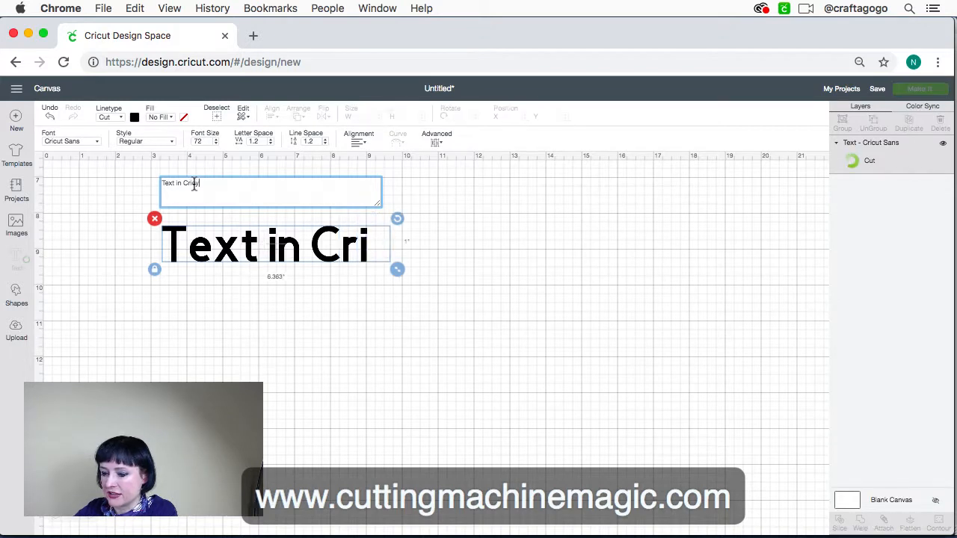
pyautogui.write('DEsi')
pyautogui.press('BackSpace')
pyautogui.press('BackSpace')
pyautogui.press('BackSpace')
pyautogui.write('esign Space')
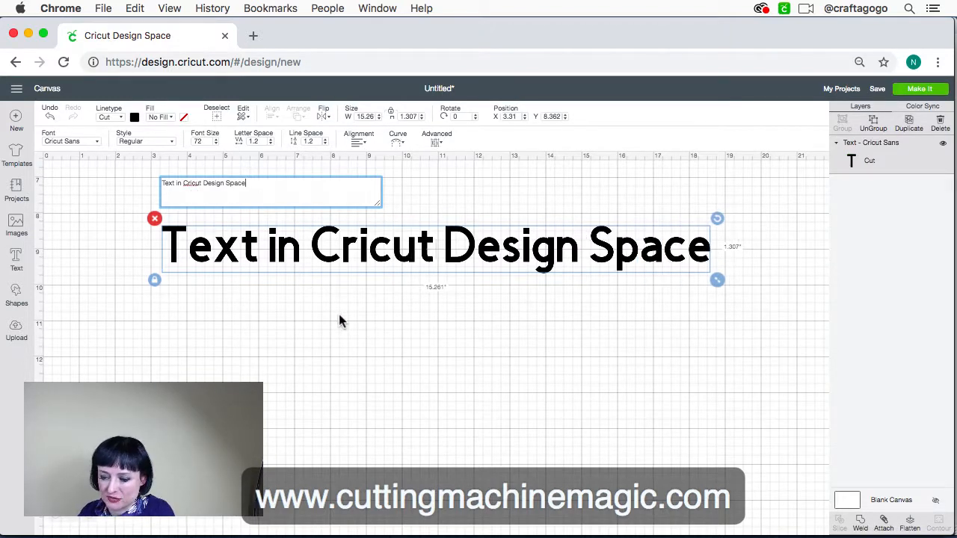
pyautogui.click(312, 310)
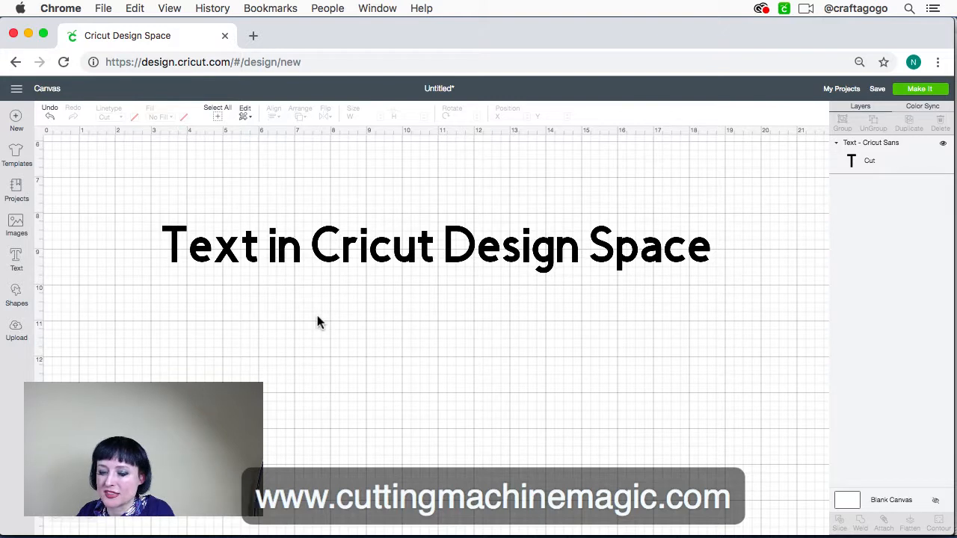
# Switch to Inkscape and create a text object reading "Text in" on the page
pyautogui.moveTo(354, 528)
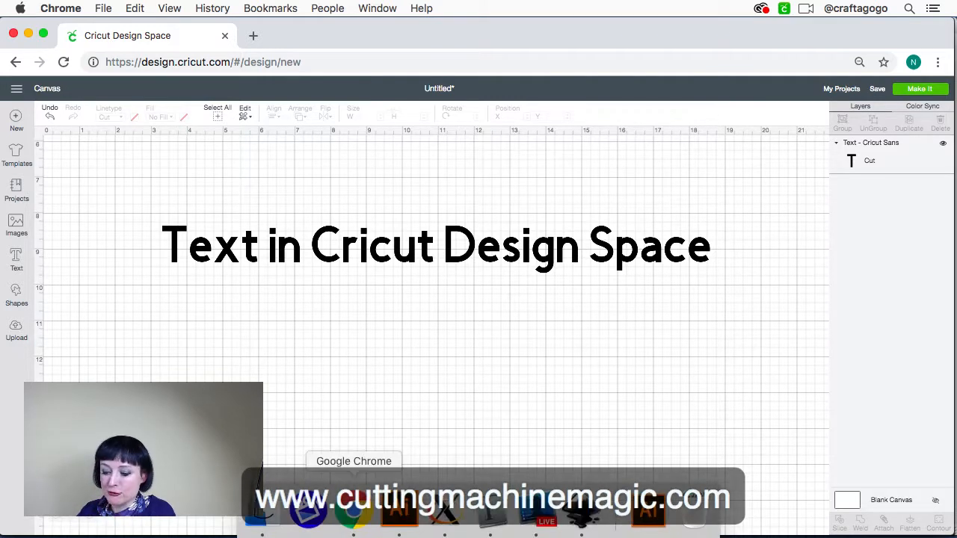
pyautogui.click(583, 518)
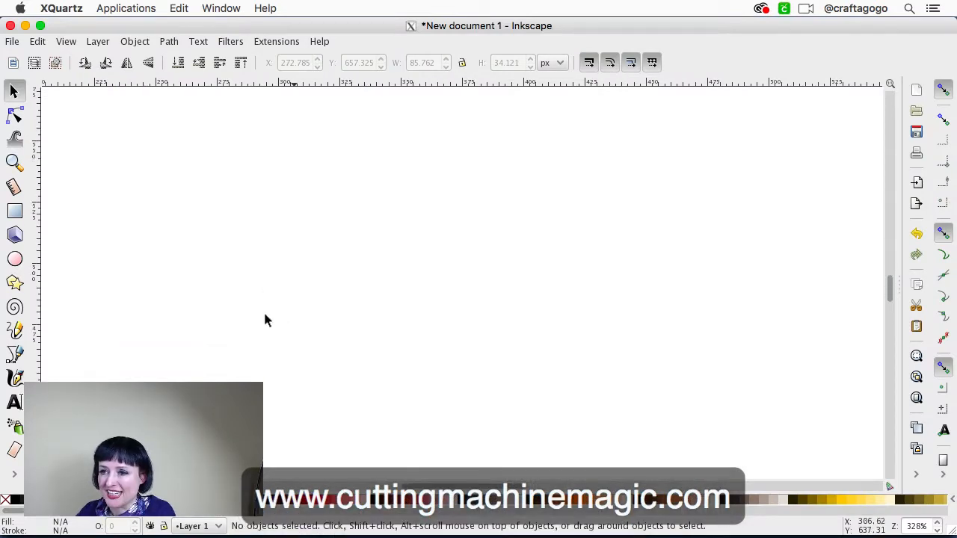
pyautogui.click(14, 404)
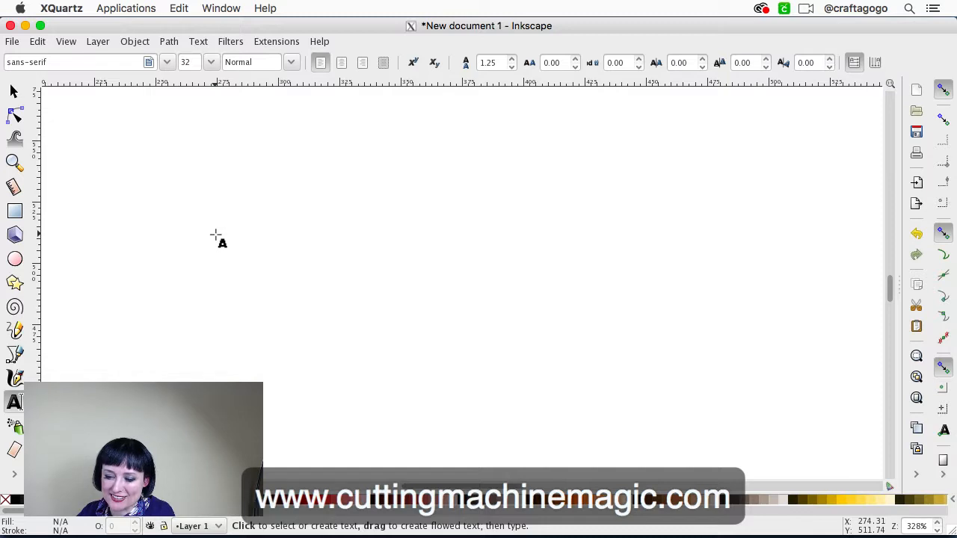
pyautogui.click(215, 235)
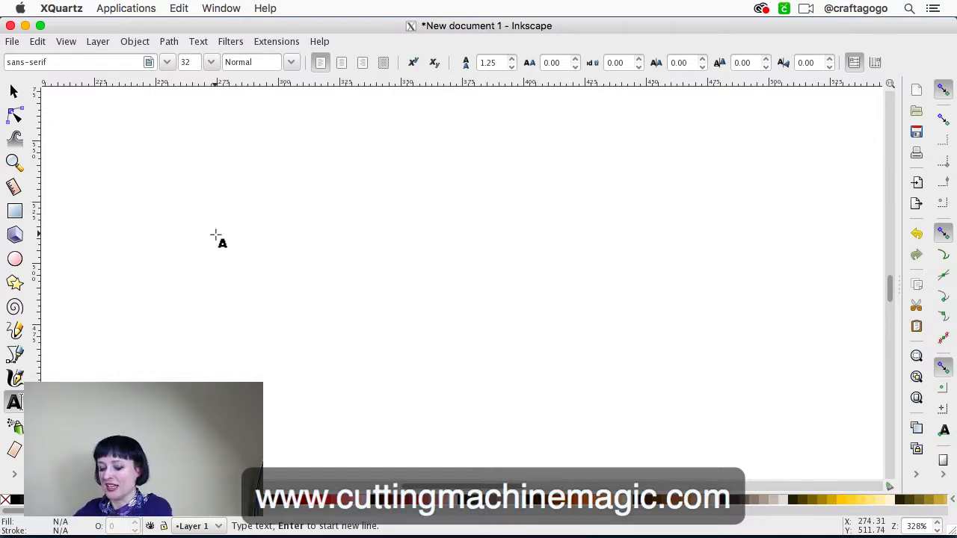
pyautogui.write('Text t')
pyautogui.press('BackSpace')
pyautogui.write('in ')
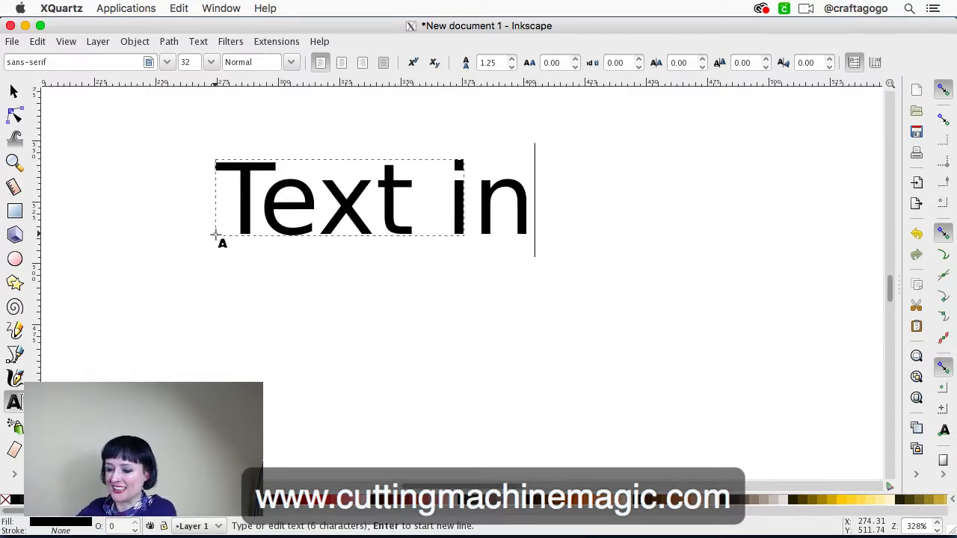
pyautogui.write('-')
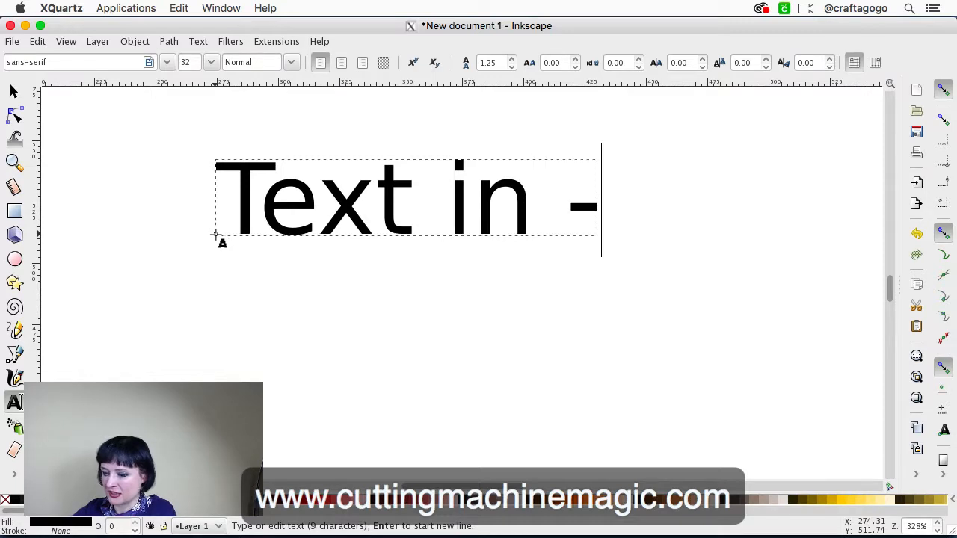
pyautogui.press('BackSpace')
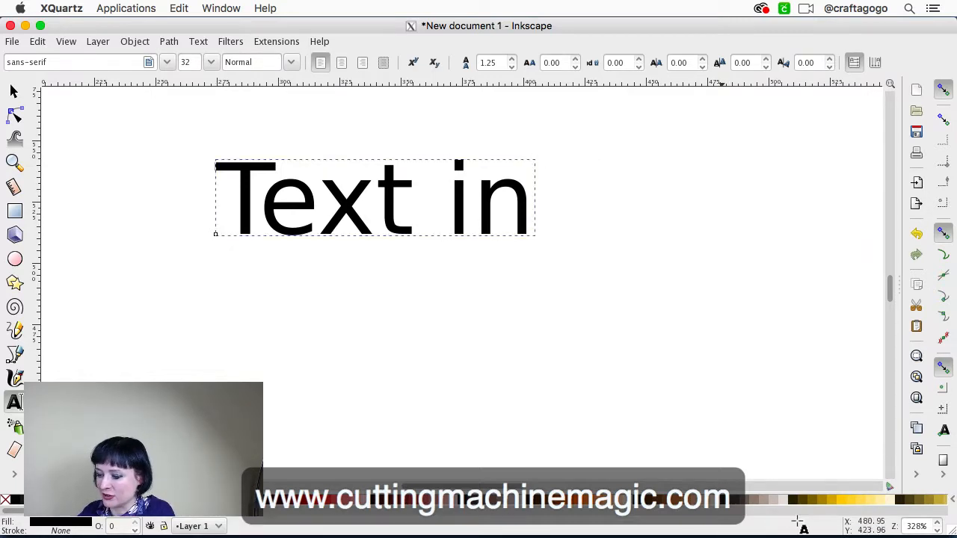
# Complete the text object so it reads "Text in Inkscape"
pyautogui.click(939, 533)
pyautogui.click(939, 533)
pyautogui.click(939, 533)
pyautogui.click(938, 533)
pyautogui.click(939, 533)
pyautogui.click(938, 532)
pyautogui.click(939, 532)
pyautogui.click(939, 533)
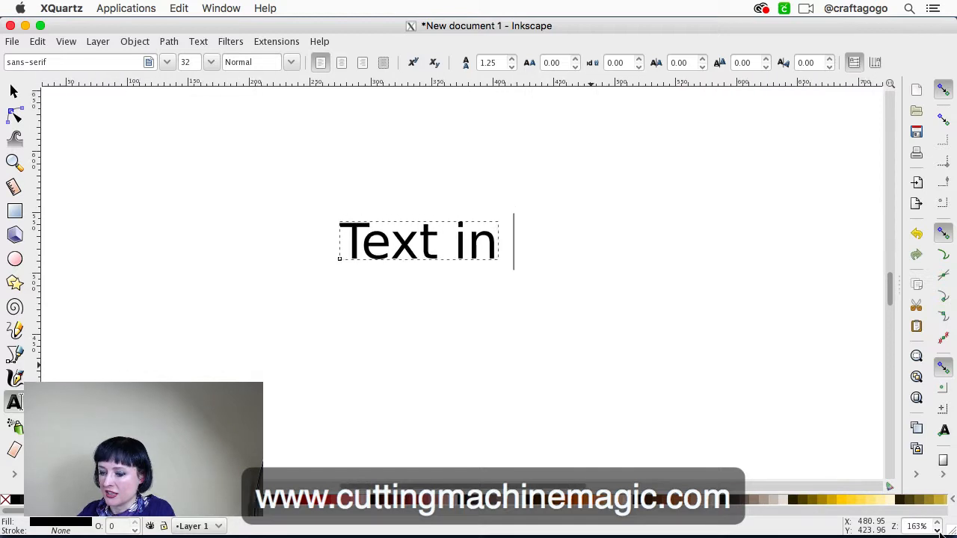
pyautogui.click(475, 238)
pyautogui.press('End')
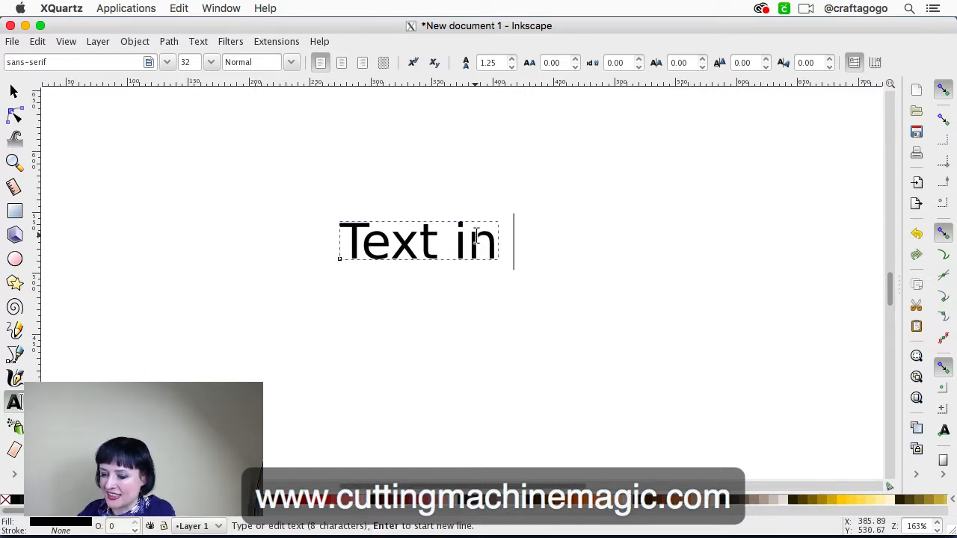
pyautogui.press('BackSpace')
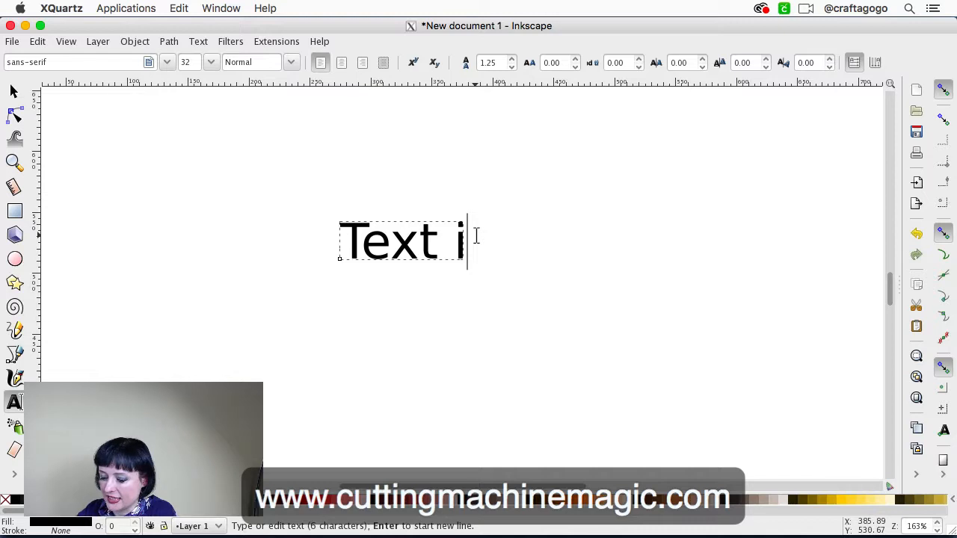
pyautogui.write('n Inkscape')
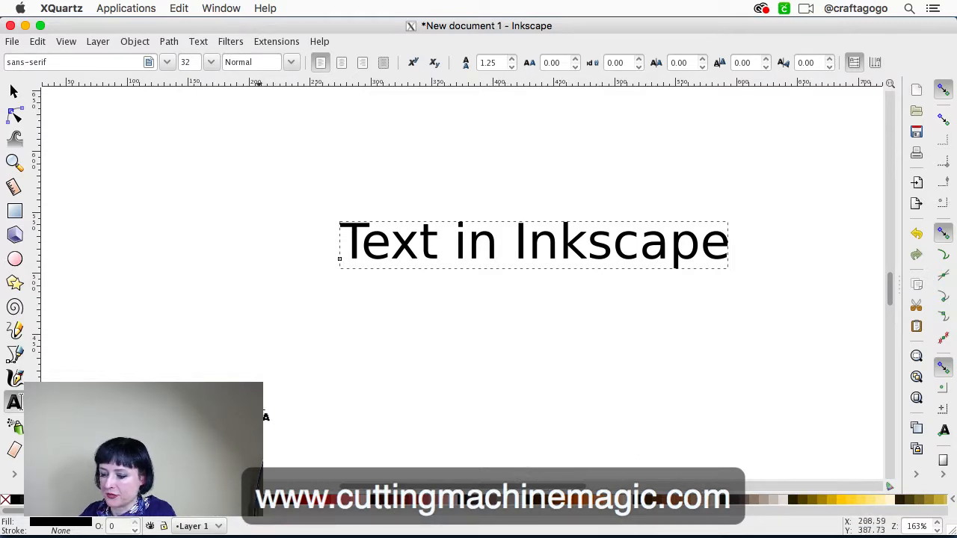
# Switch back to Cricut Design Space in Chrome, duplicate the text twice and stack the two copies below the original
pyautogui.moveTo(543, 532)
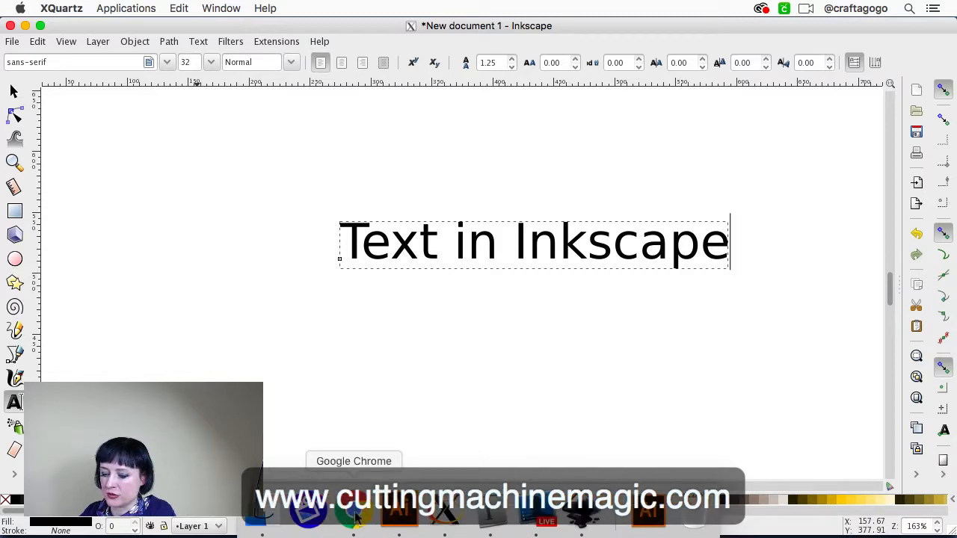
pyautogui.click(377, 526)
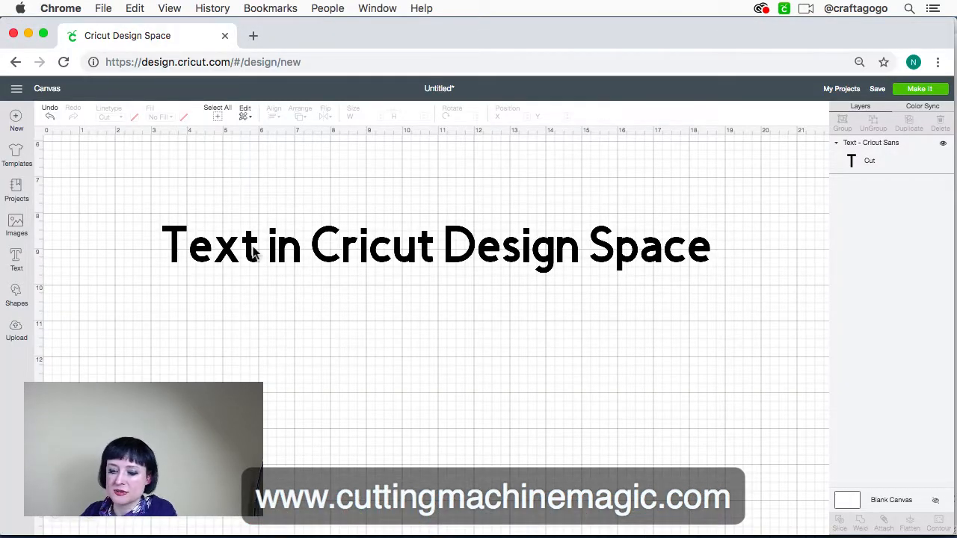
pyautogui.rightClick(15, 258)
pyautogui.press('Escape')
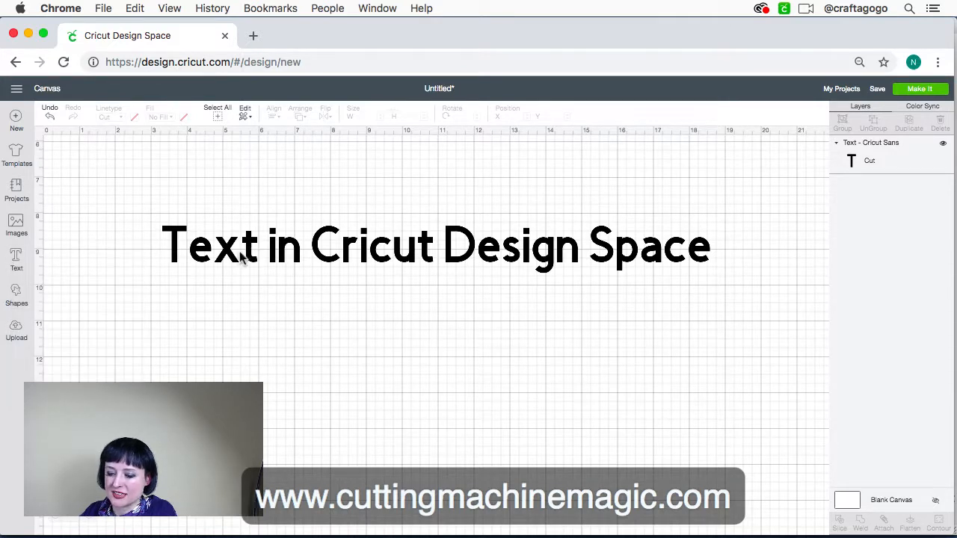
pyautogui.click(219, 256)
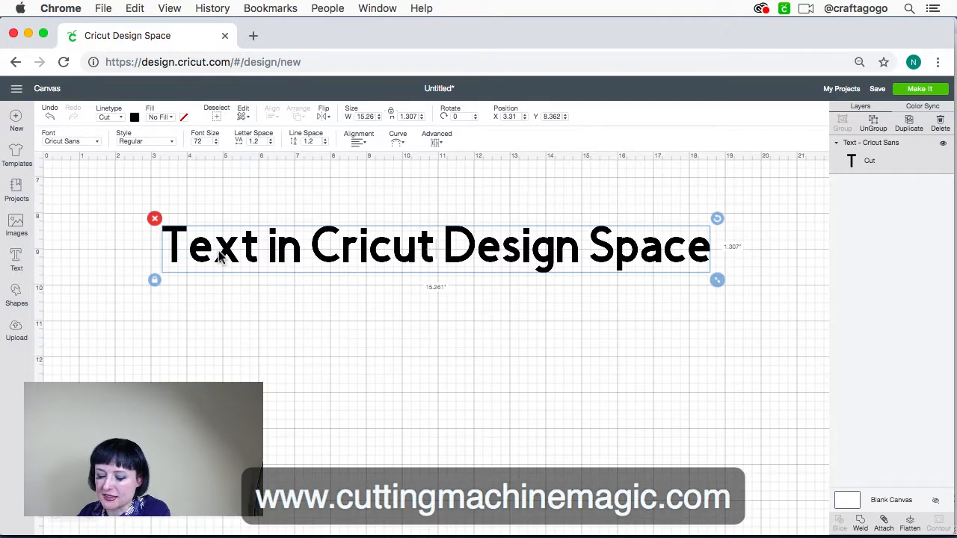
pyautogui.press('super+d')
pyautogui.moveTo(342, 275); pyautogui.dragTo(319, 309)
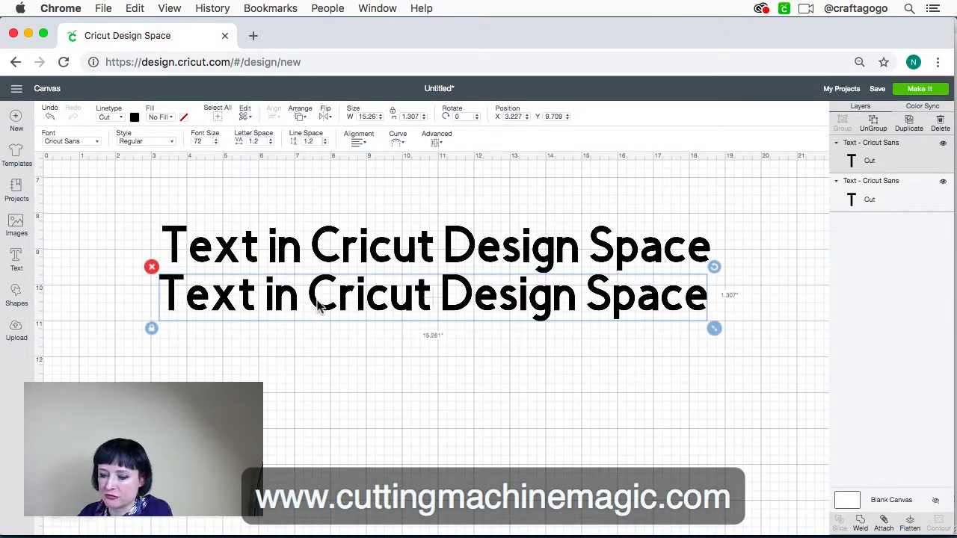
pyautogui.press('super+d')
pyautogui.moveTo(332, 287); pyautogui.dragTo(314, 355)
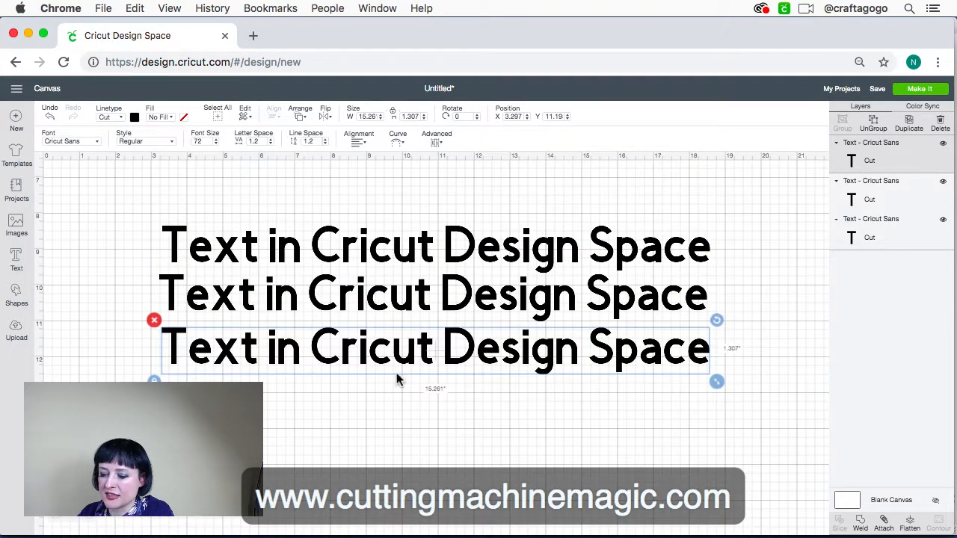
# Open the font list for the topmost text line and limit it to system fonts
pyautogui.scroll(-1, 397, 373)
pyautogui.click(385, 236)
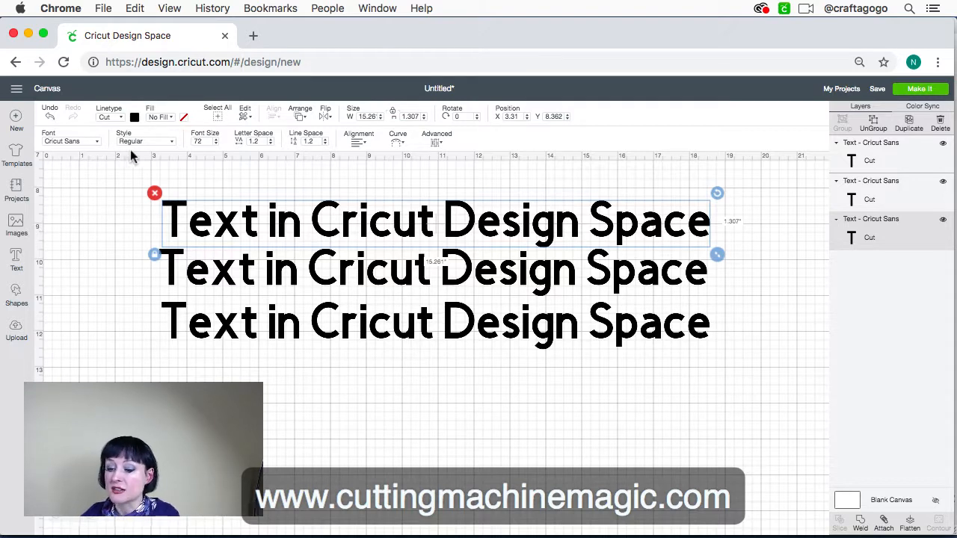
pyautogui.click(95, 143)
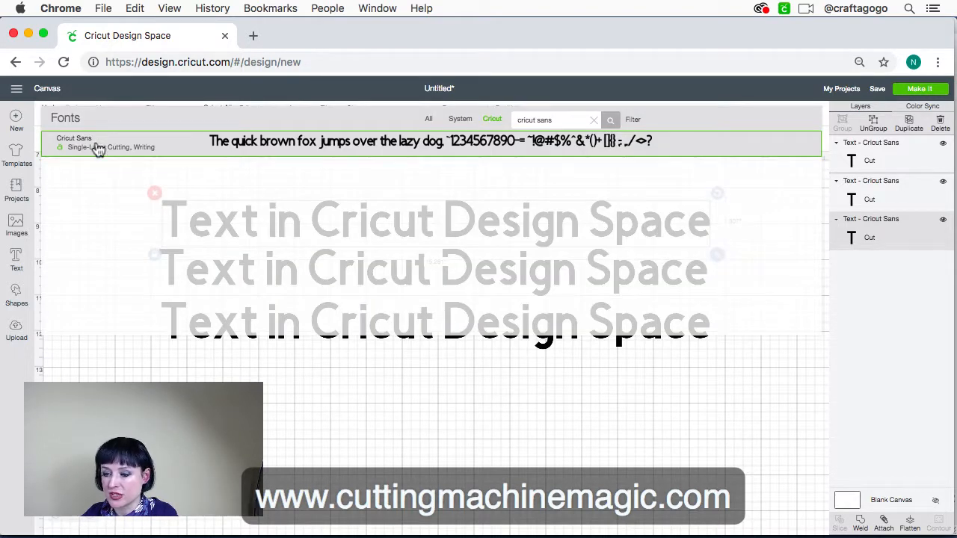
pyautogui.click(97, 149)
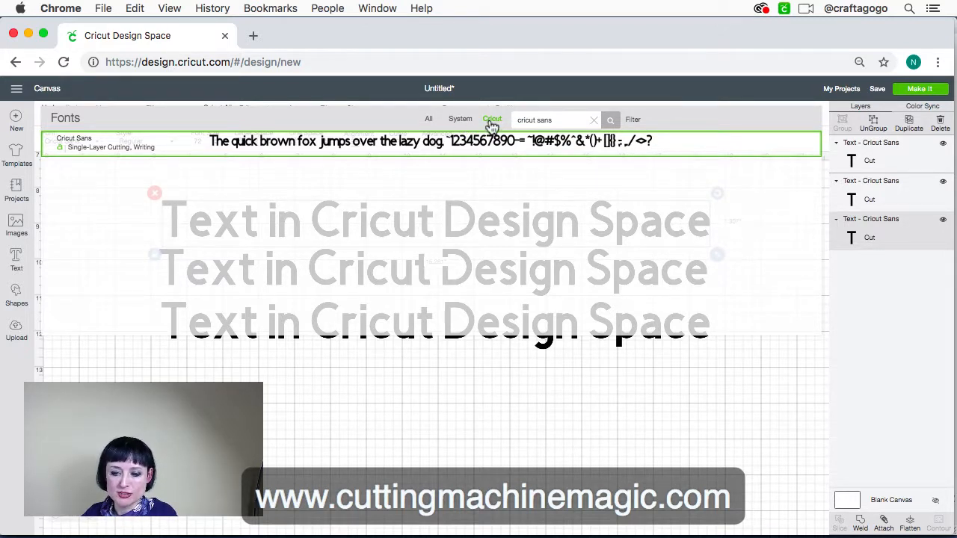
pyautogui.click(461, 120)
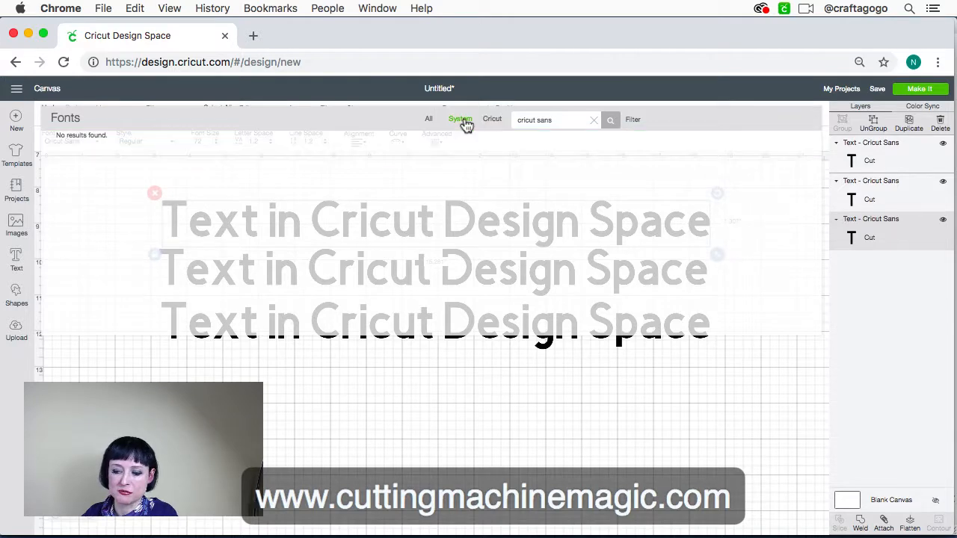
# Try searching the system fonts for "sans" and clear the search term
pyautogui.tripleClick(540, 127)
pyautogui.write('sa')
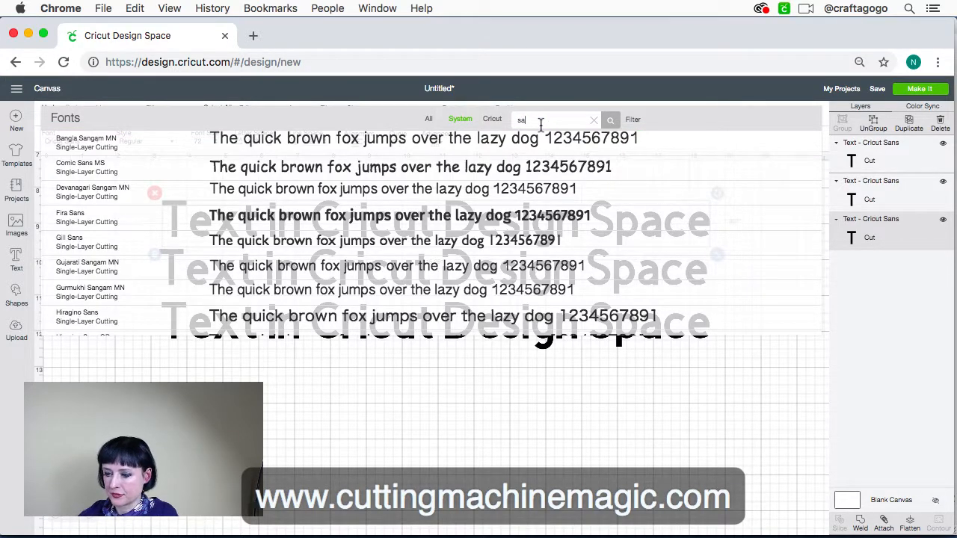
pyautogui.write('ns')
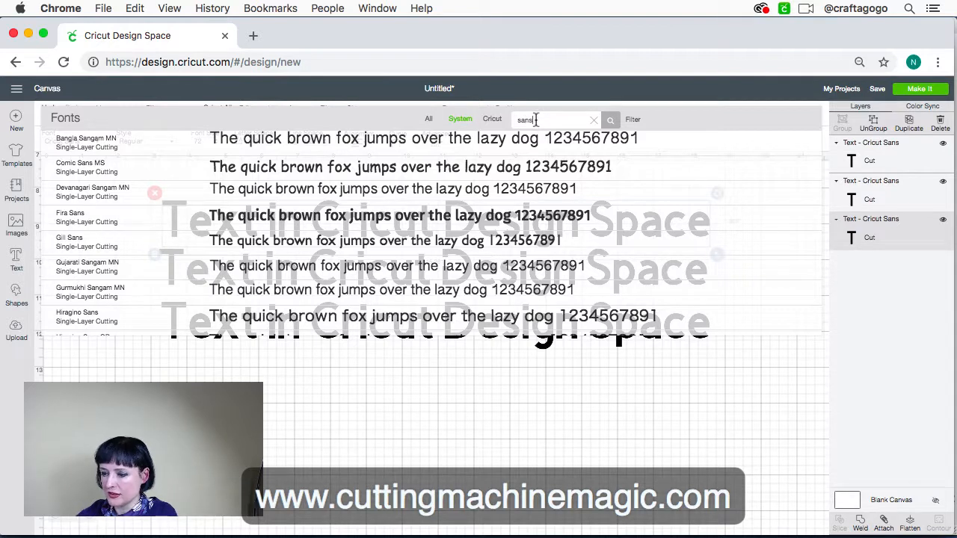
pyautogui.write('e')
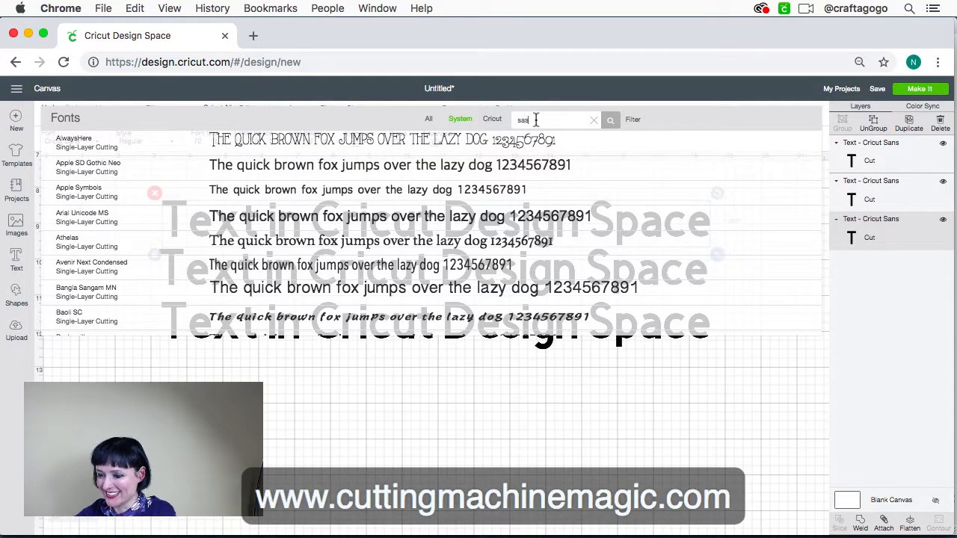
pyautogui.write('sa')
pyautogui.press('BackSpace')
pyautogui.press('BackSpace')
pyautogui.press('BackSpace')
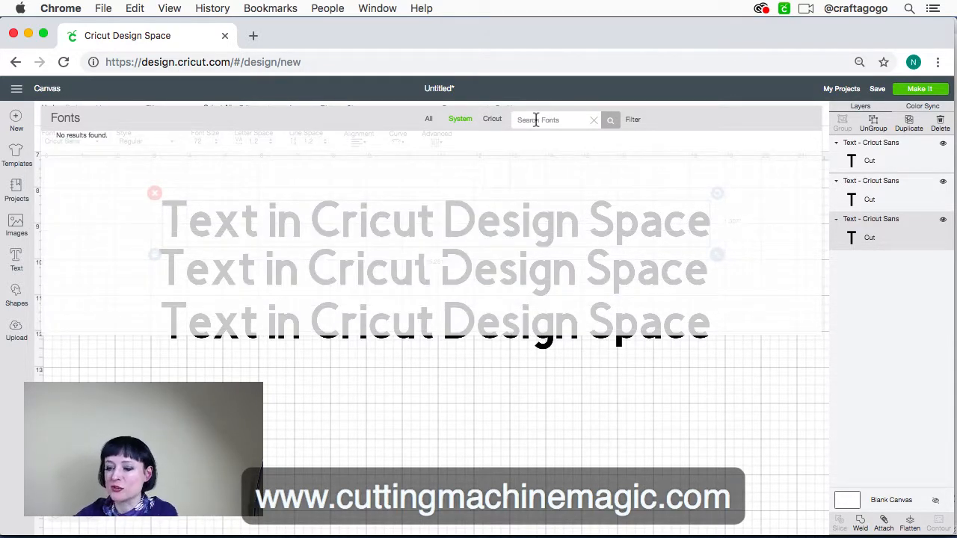
# Search the system fonts for "jul" and apply July Seventh to the topmost text line
pyautogui.write('ju')
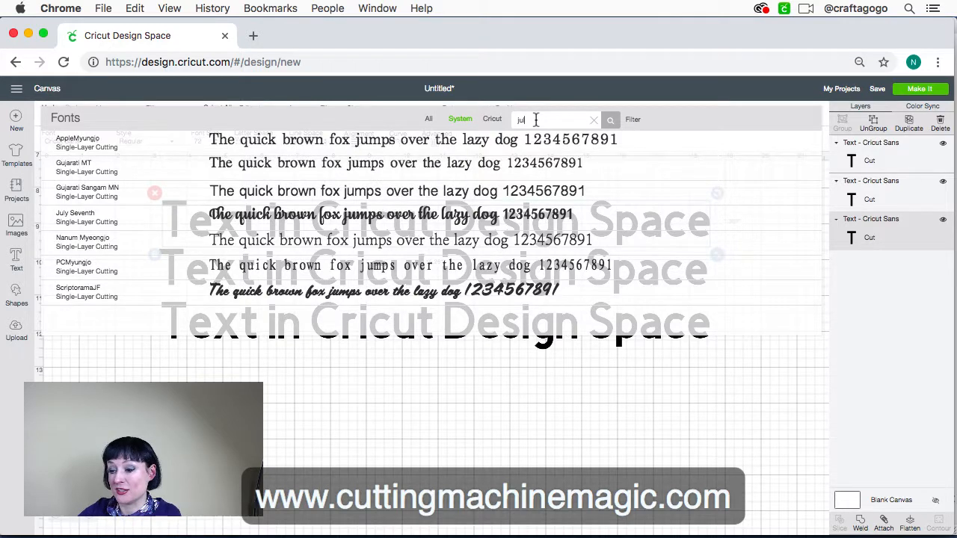
pyautogui.write('l')
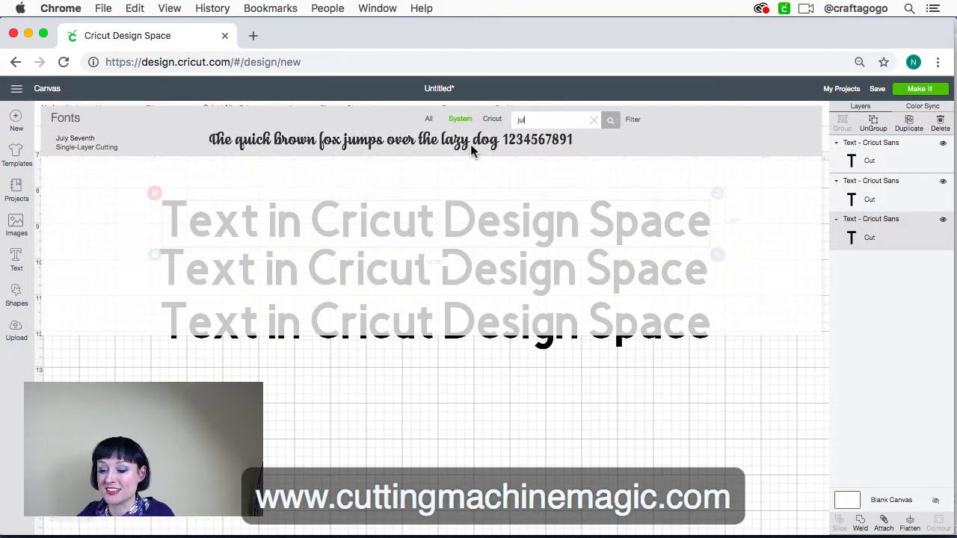
pyautogui.click(472, 152)
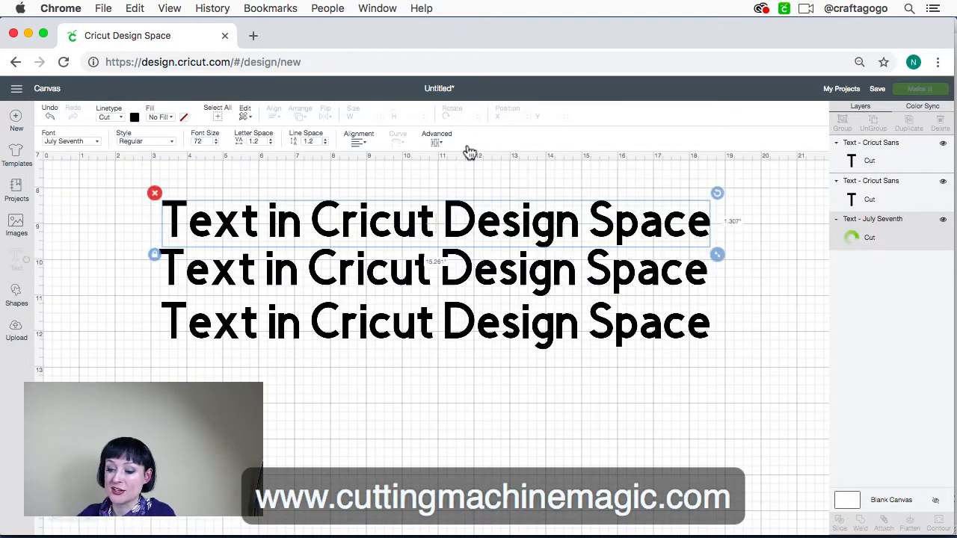
# Move the July Seventh text line up and to the left, to about X 1.29, Y 7.9, clear of the other lines
pyautogui.click(410, 229)
pyautogui.click(391, 229)
pyautogui.moveTo(231, 227); pyautogui.dragTo(159, 211)
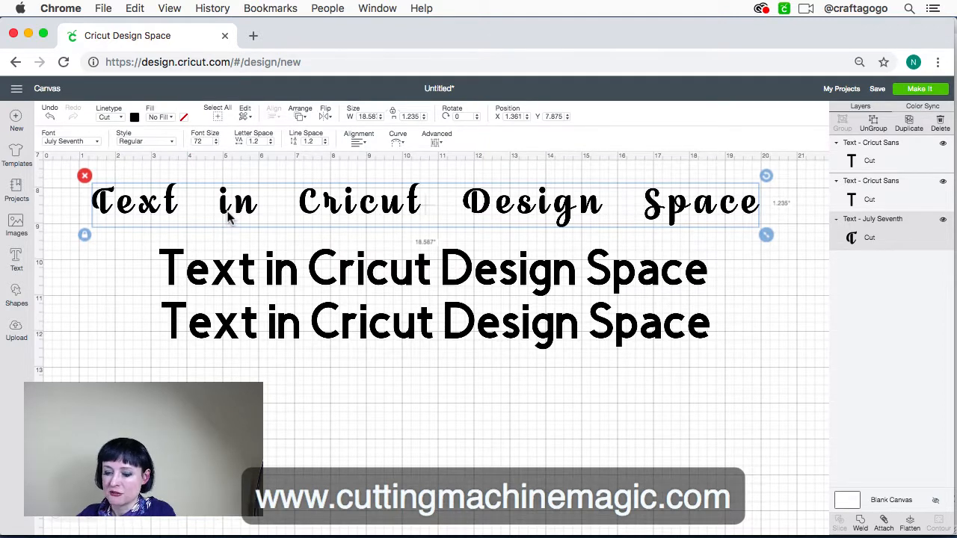
pyautogui.moveTo(226, 216); pyautogui.dragTo(224, 216)
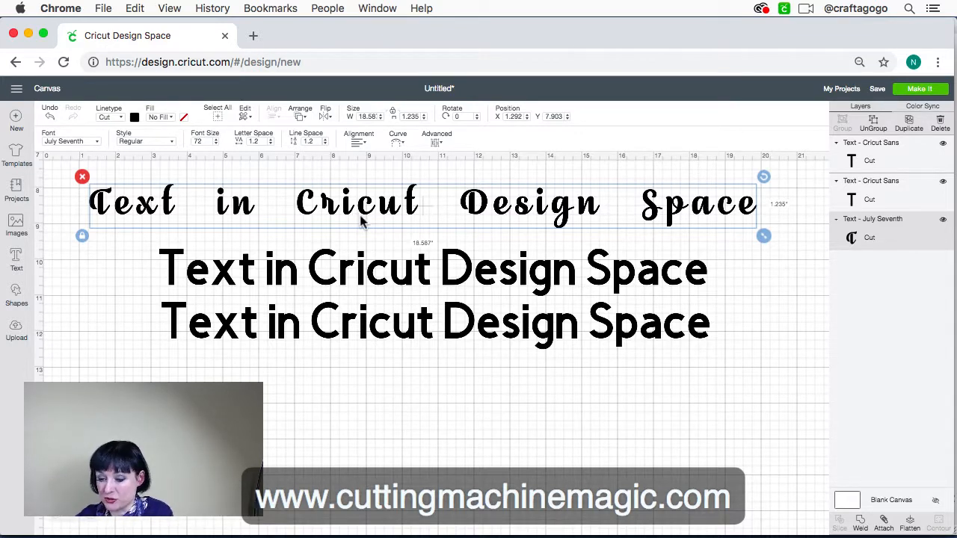
# Reduce the letter spacing of the July Seventh text line to -0.7
pyautogui.click(272, 144)
pyautogui.click(272, 144)
pyautogui.click(272, 145)
pyautogui.click(272, 146)
pyautogui.click(272, 145)
pyautogui.click(272, 145)
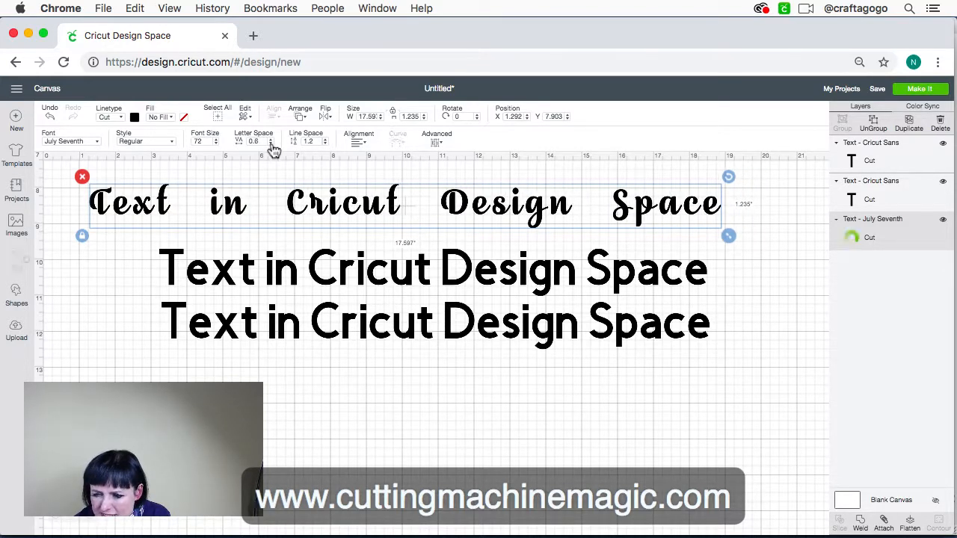
pyautogui.click(272, 146)
pyautogui.click(272, 145)
pyautogui.click(272, 145)
pyautogui.click(273, 145)
pyautogui.click(273, 145)
pyautogui.click(272, 145)
pyautogui.click(272, 145)
pyautogui.click(272, 145)
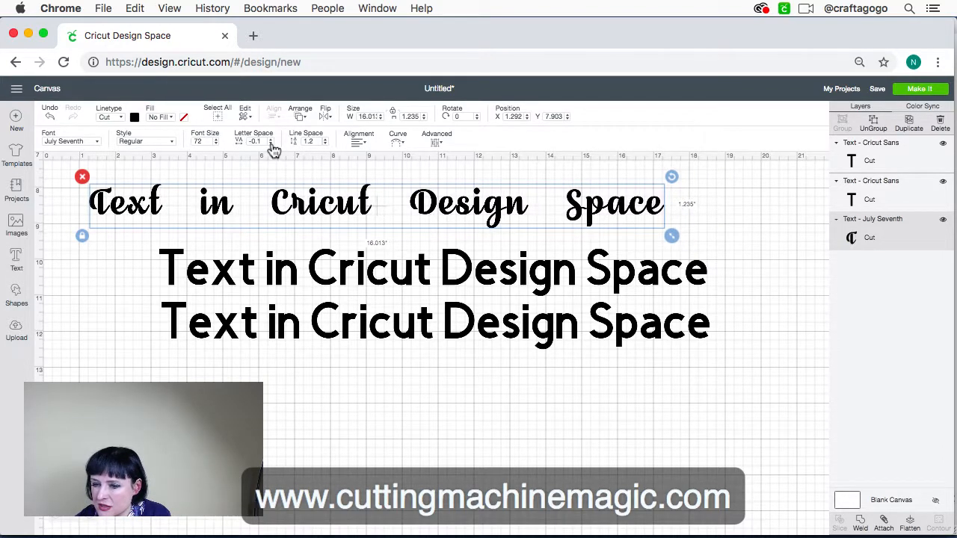
pyautogui.click(272, 145)
pyautogui.click(272, 145)
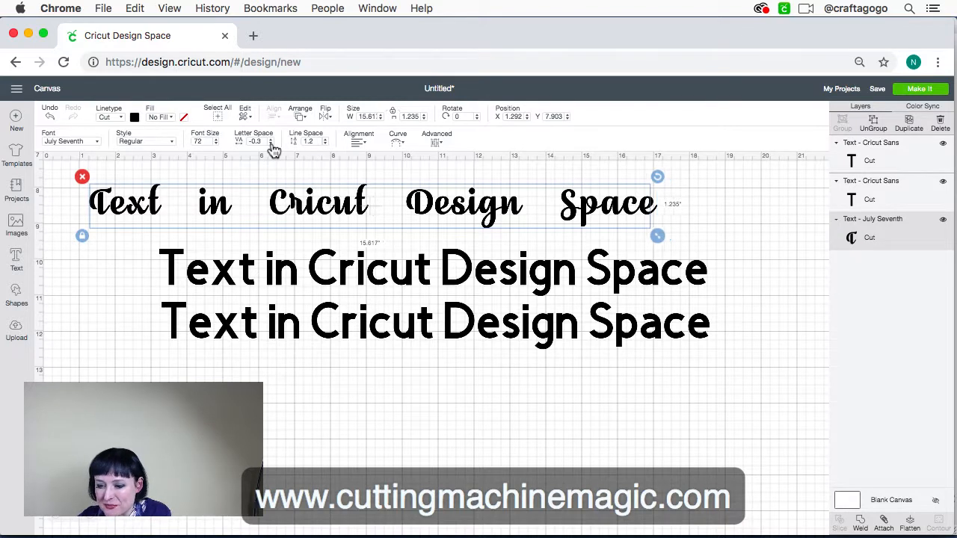
pyautogui.click(272, 145)
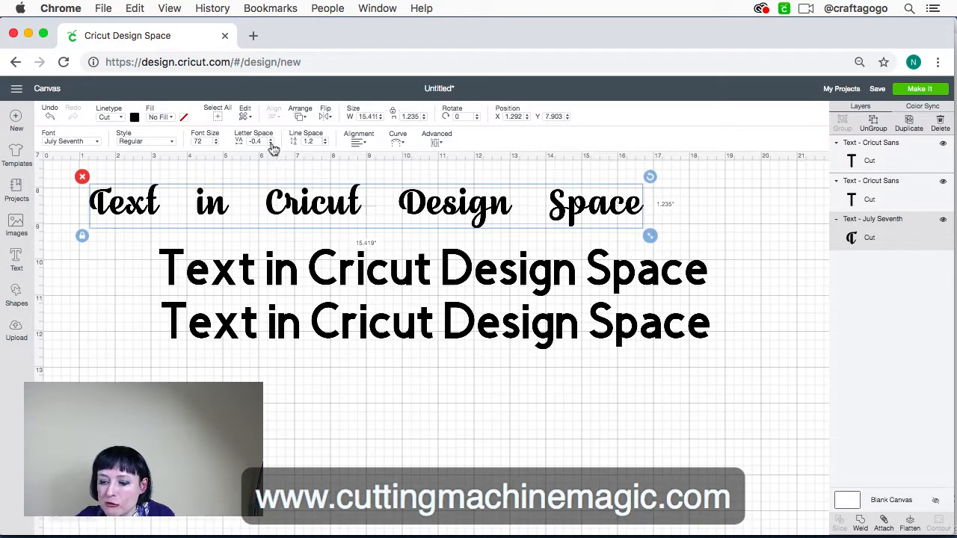
pyautogui.click(272, 145)
pyautogui.click(272, 145)
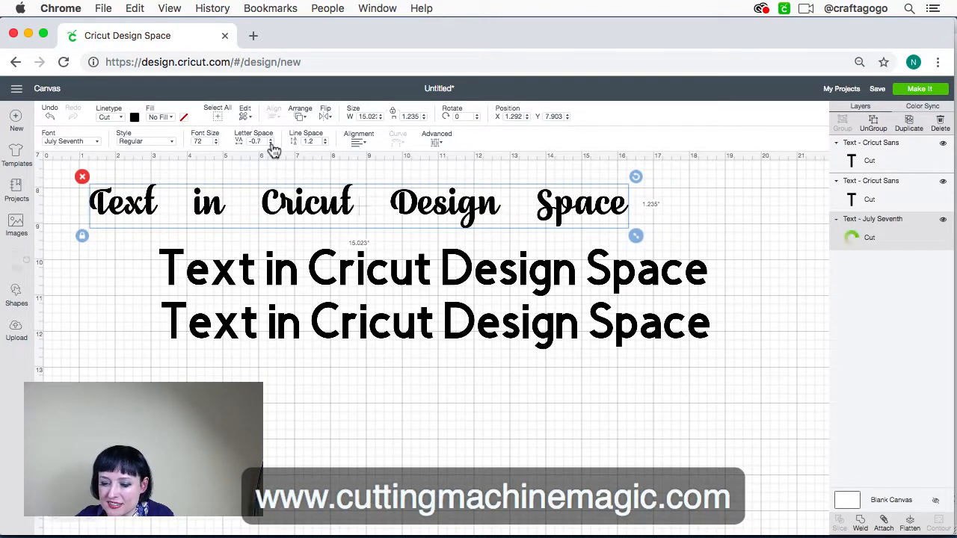
pyautogui.click(273, 145)
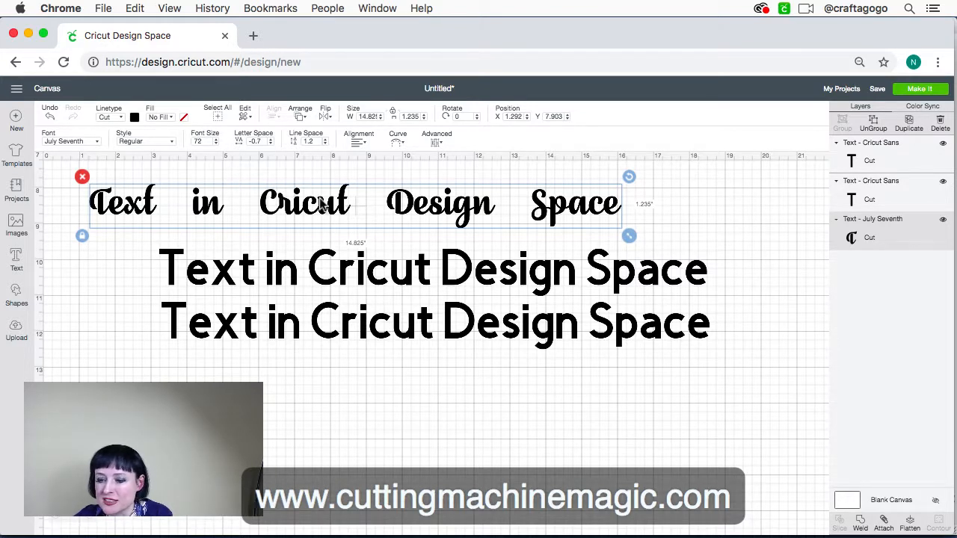
# Reselect the July Seventh text line and tighten its letter spacing further to -0.9
pyautogui.click(523, 213)
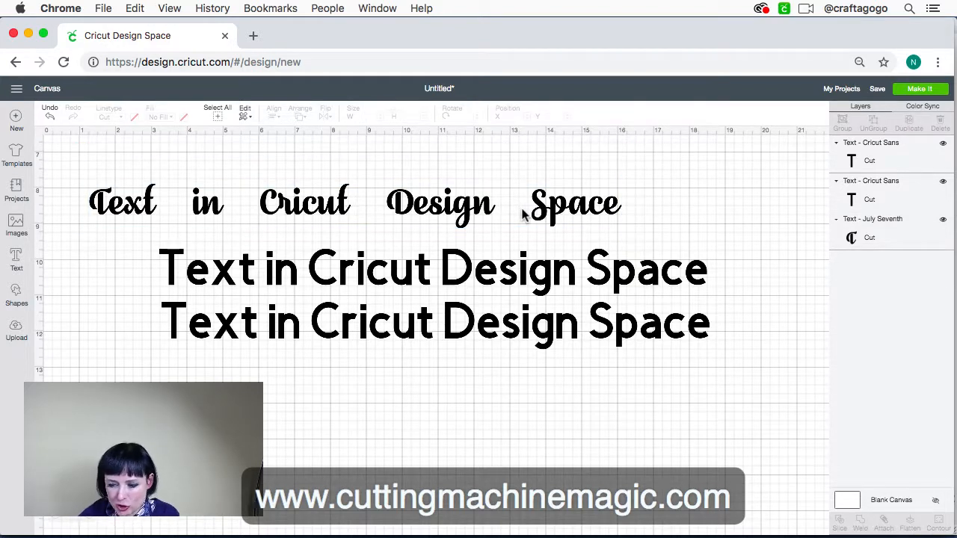
pyautogui.click(460, 204)
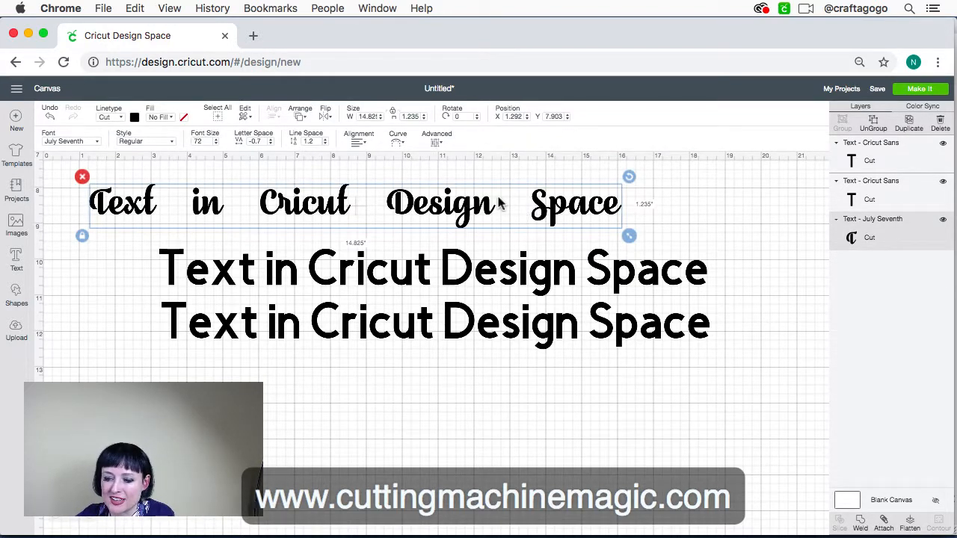
pyautogui.click(271, 144)
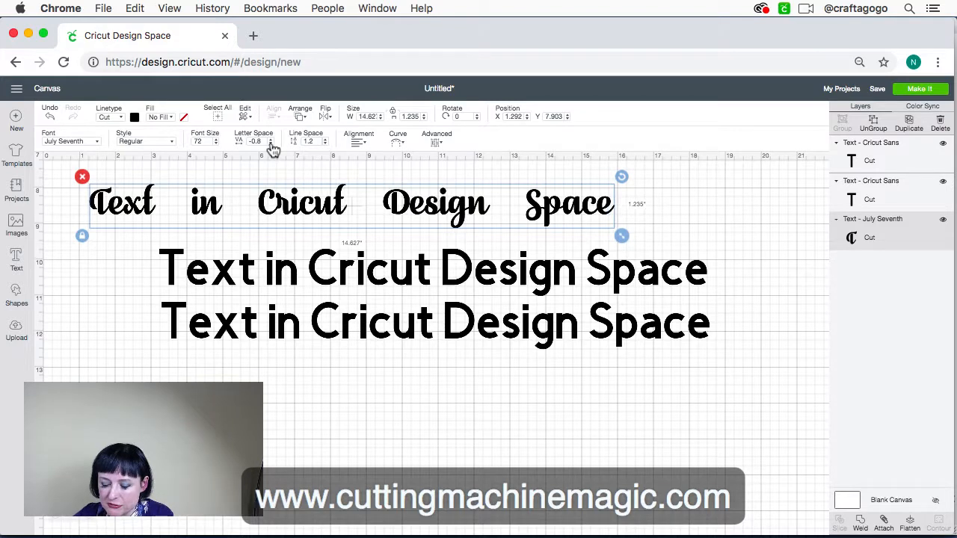
pyautogui.click(271, 144)
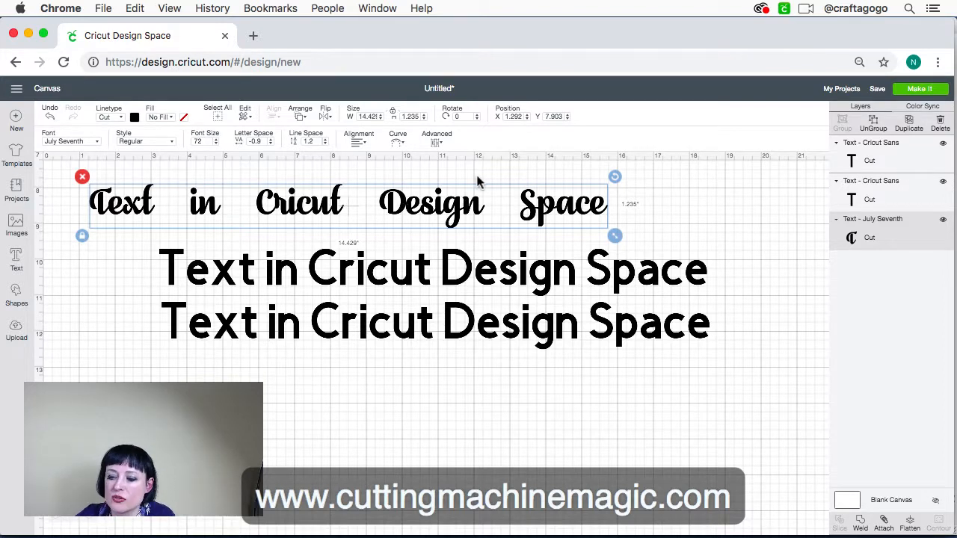
# Ungroup the July Seventh text line into separate letters, then try moving the final "e" away and undo that move
pyautogui.click(875, 124)
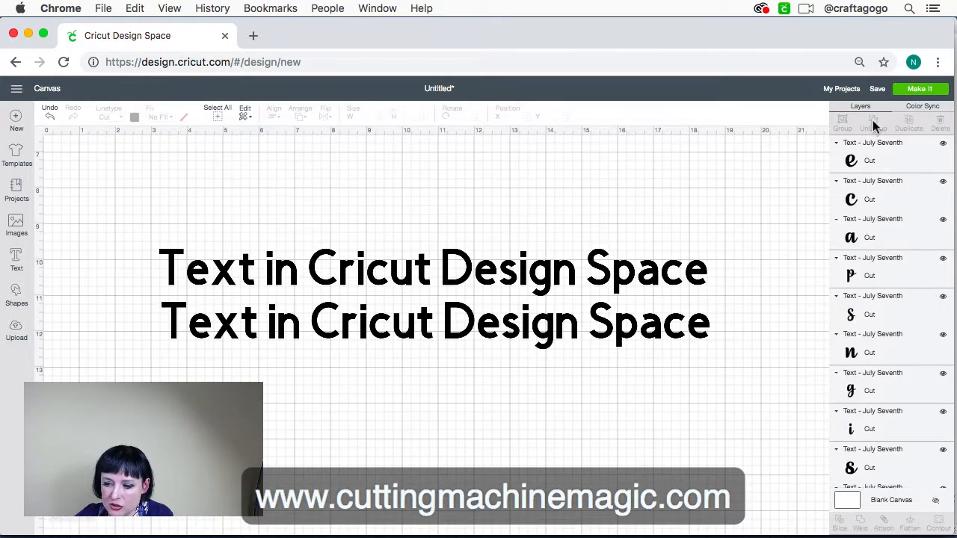
pyautogui.moveTo(606, 206); pyautogui.dragTo(647, 194)
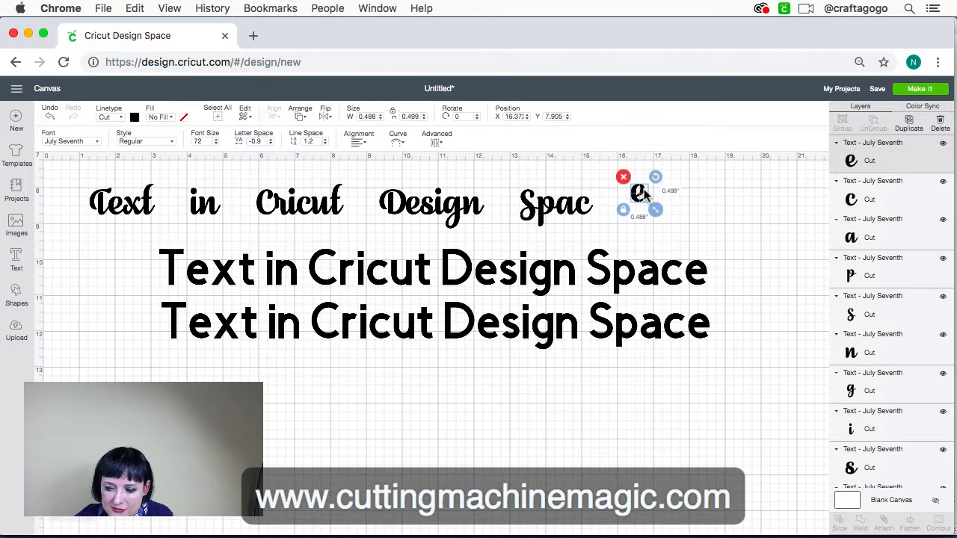
pyautogui.press('super+z')
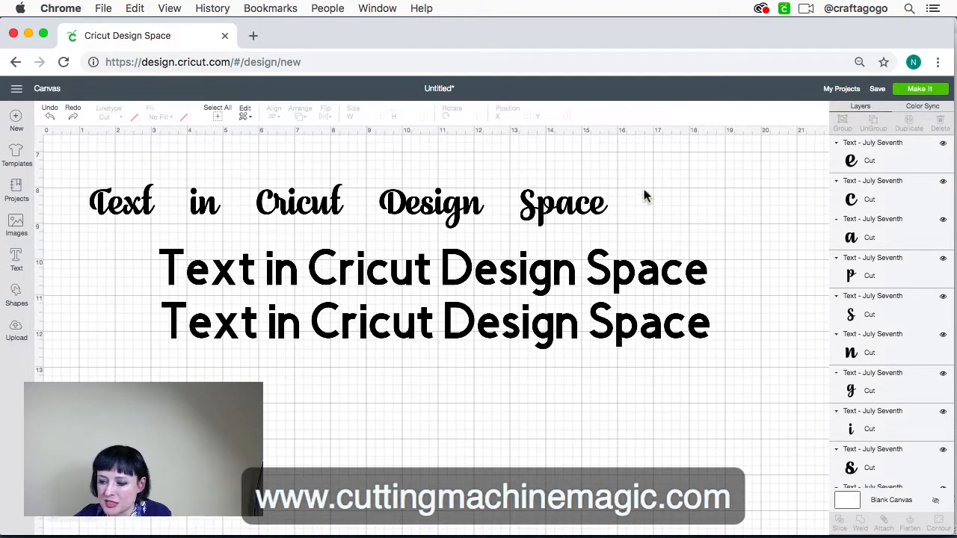
# Select all the letters of "Space" in the script line and move them closer to "Design", to about X 12.71, Y 8.0
pyautogui.moveTo(618, 229); pyautogui.dragTo(518, 187)
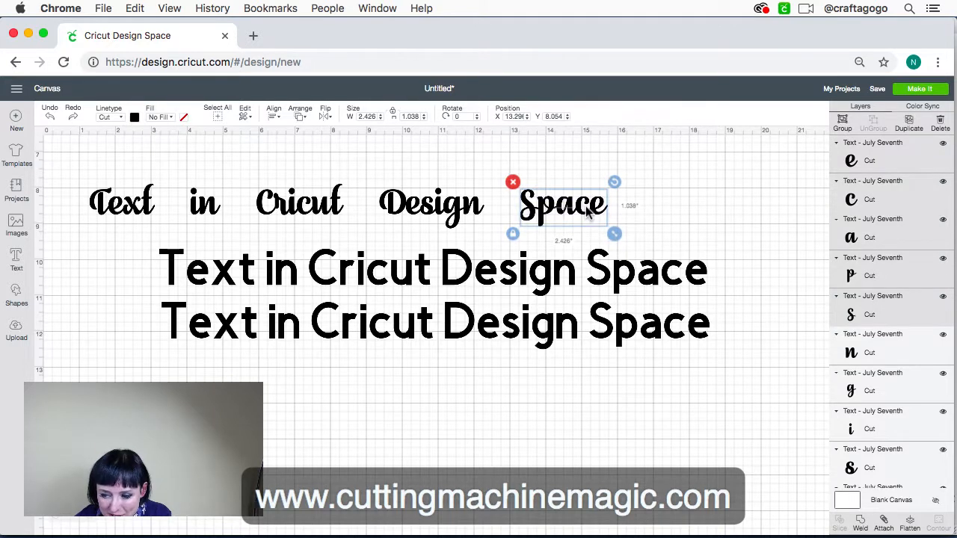
pyautogui.click(352, 231)
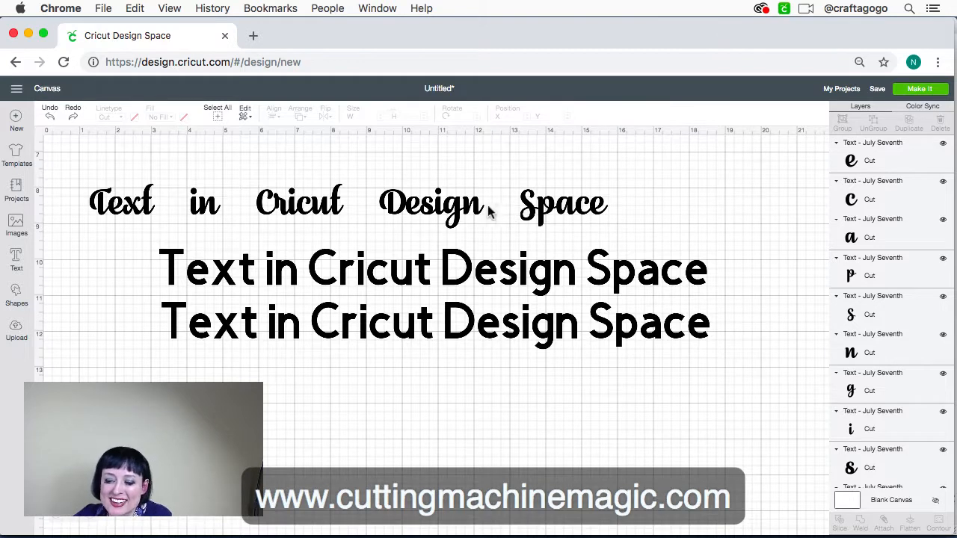
pyautogui.moveTo(635, 238); pyautogui.dragTo(517, 184)
pyautogui.moveTo(542, 214); pyautogui.dragTo(520, 213)
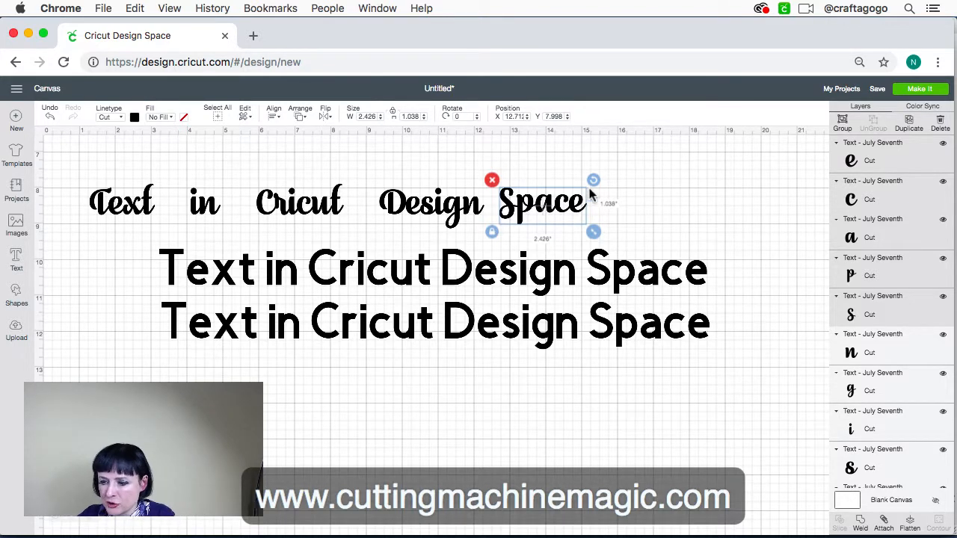
# Reselect all the letters of the script word "Space" and nudge them to about X 12.65, Y 7.94
pyautogui.click(636, 204)
pyautogui.click(533, 209)
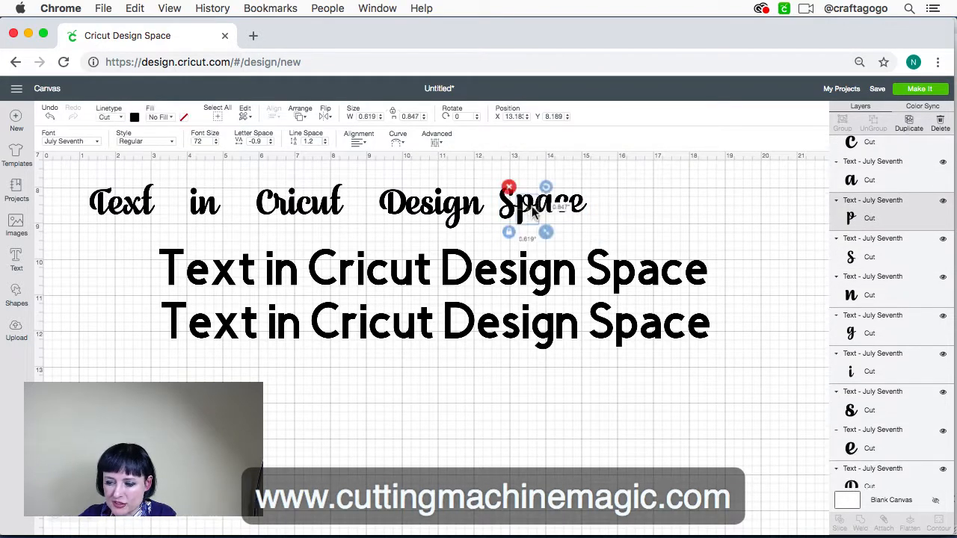
pyautogui.click(619, 211)
pyautogui.moveTo(607, 221); pyautogui.dragTo(486, 179)
pyautogui.moveTo(514, 209); pyautogui.dragTo(507, 207)
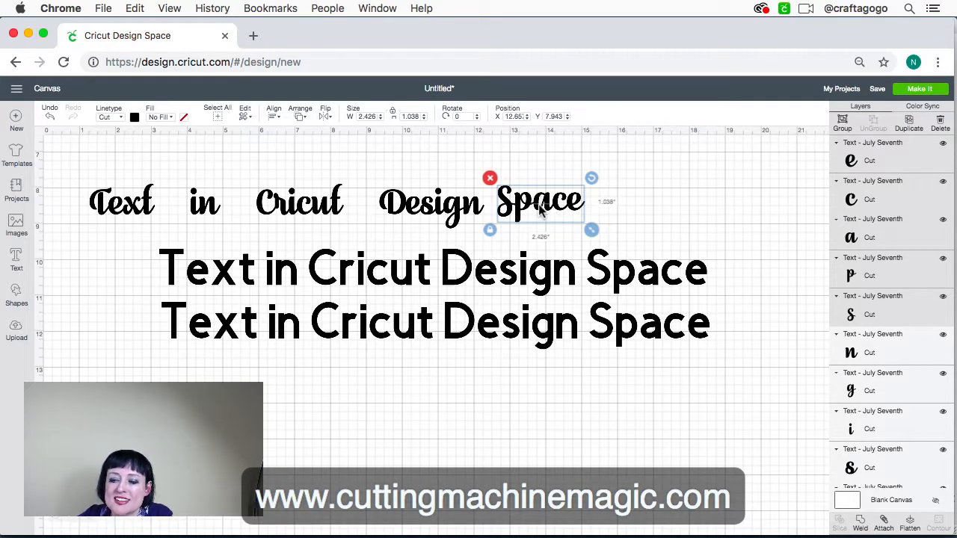
# Try aligning the letters of the script word "Space" by their bottoms and by their tops, and undo both alignments
pyautogui.click(275, 119)
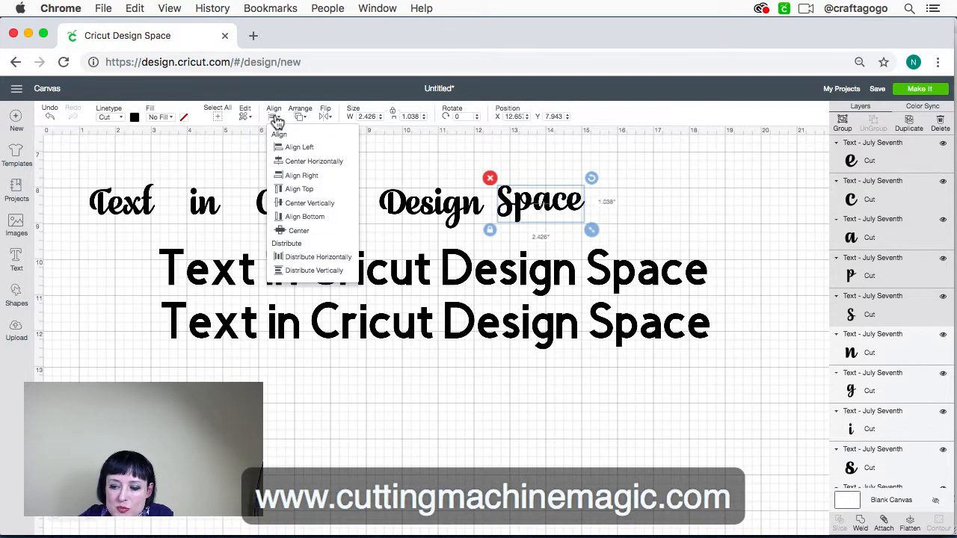
pyautogui.click(296, 222)
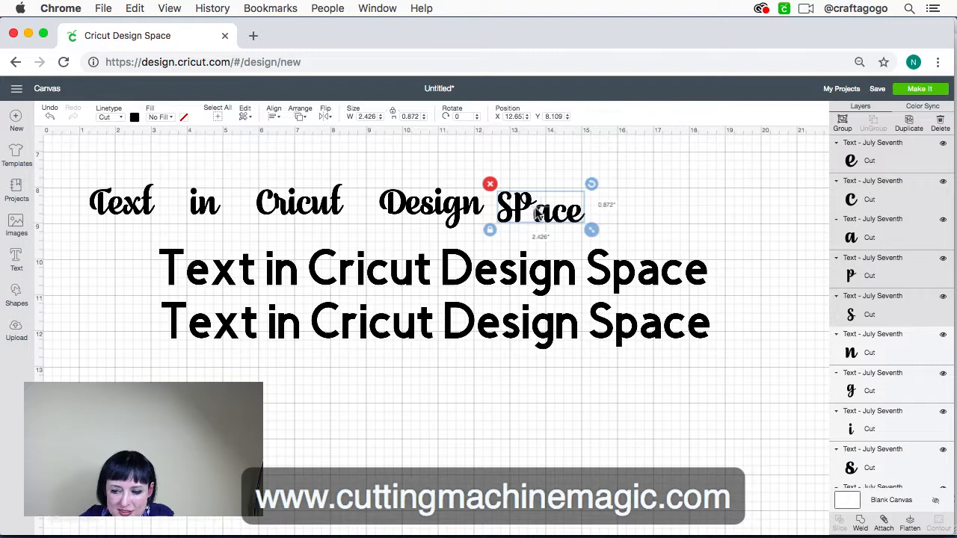
pyautogui.click(275, 118)
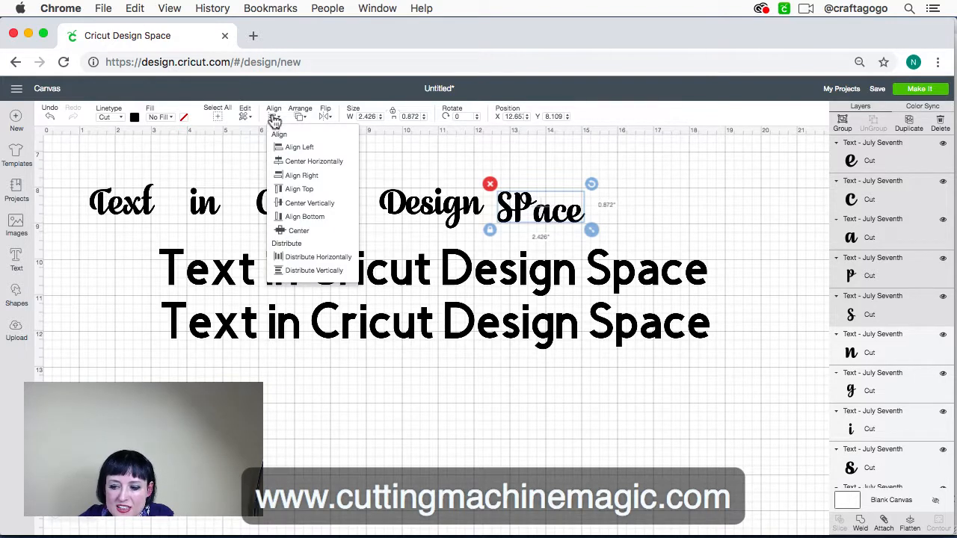
pyautogui.click(297, 189)
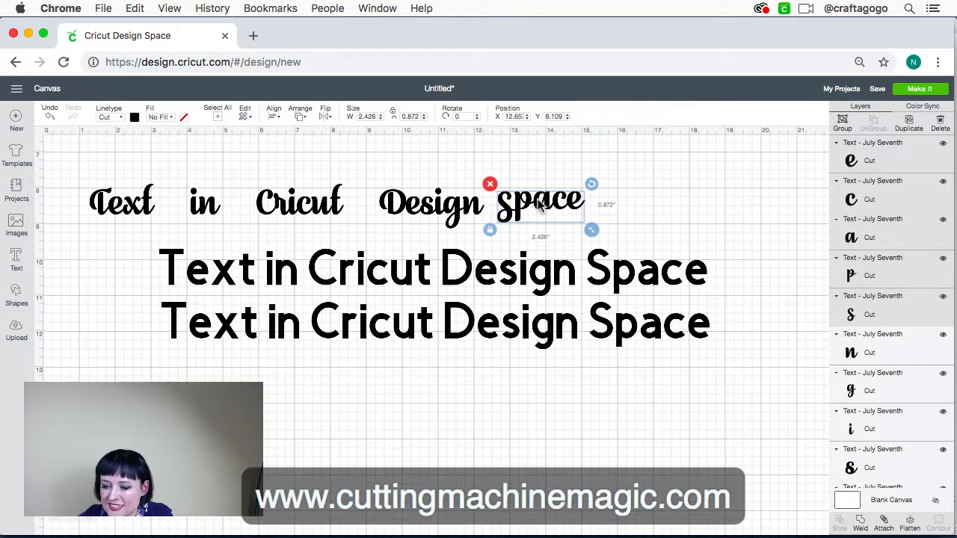
pyautogui.press('super+z')
pyautogui.press('super+shift+z')
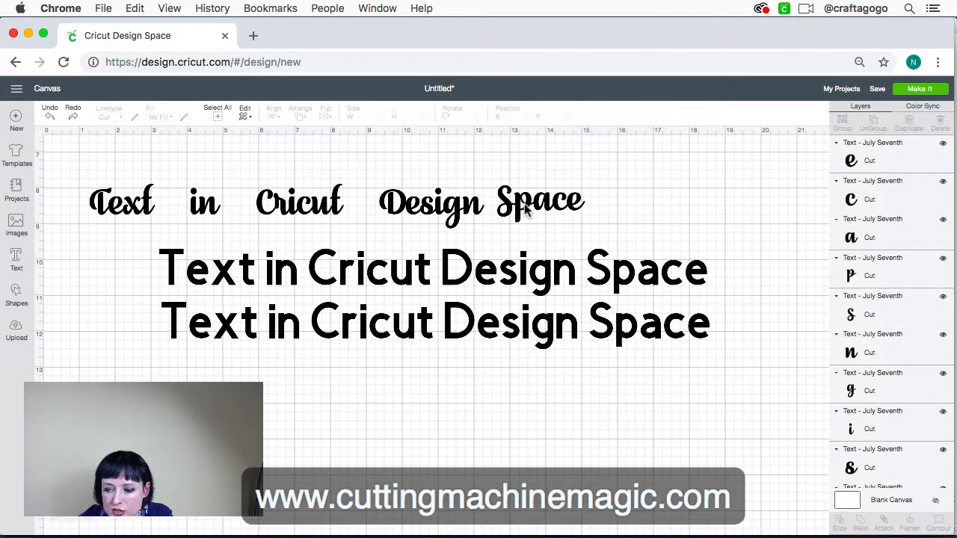
# Nudge the letters of the script word "Space" together to about X 12.70, Y 8.03 beside "Design", and deselect them
pyautogui.click(528, 211)
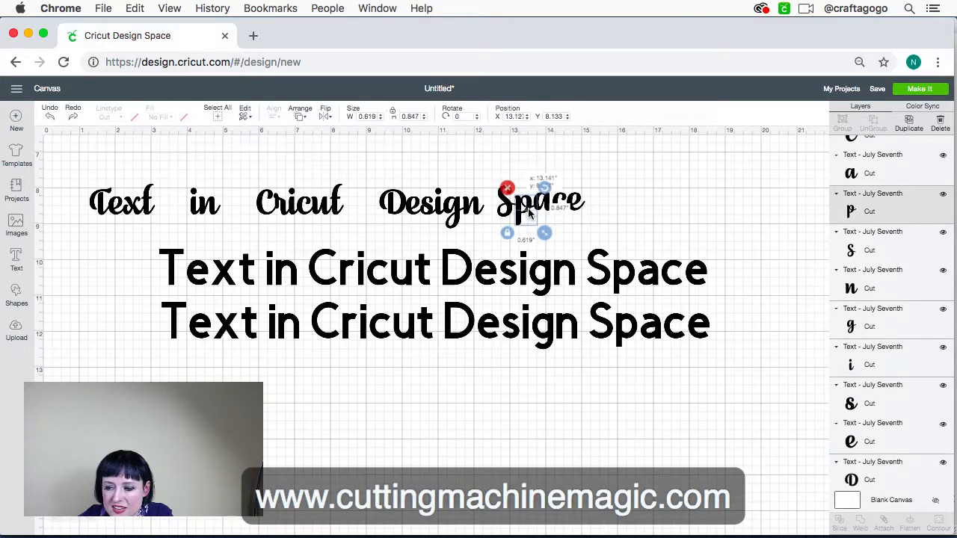
pyautogui.click(530, 215)
pyautogui.moveTo(596, 236); pyautogui.dragTo(507, 197)
pyautogui.click(463, 151)
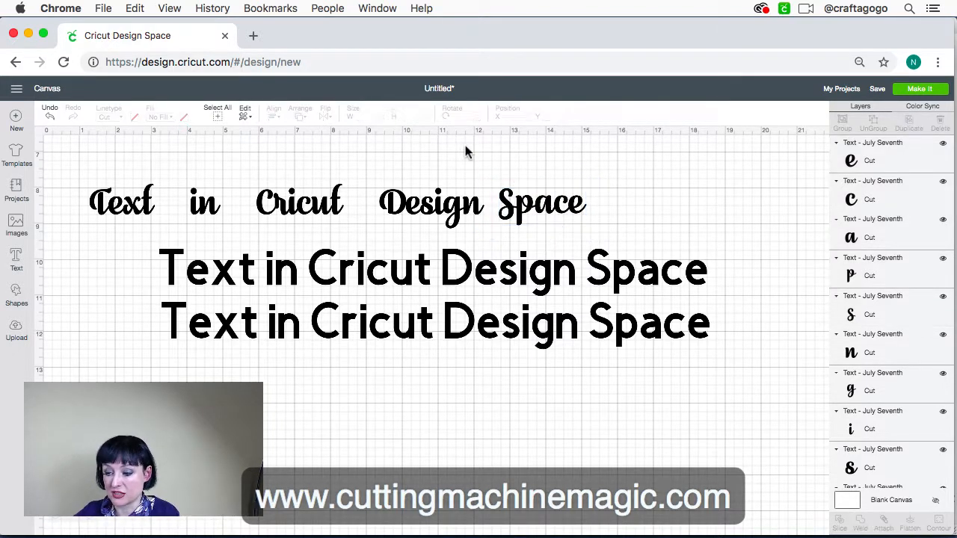
# Try selecting the whole script line, the word "Design" and a single letter of "Space" in turn
pyautogui.moveTo(609, 236); pyautogui.dragTo(71, 181)
pyautogui.click(358, 144)
pyautogui.moveTo(367, 170); pyautogui.dragTo(489, 233)
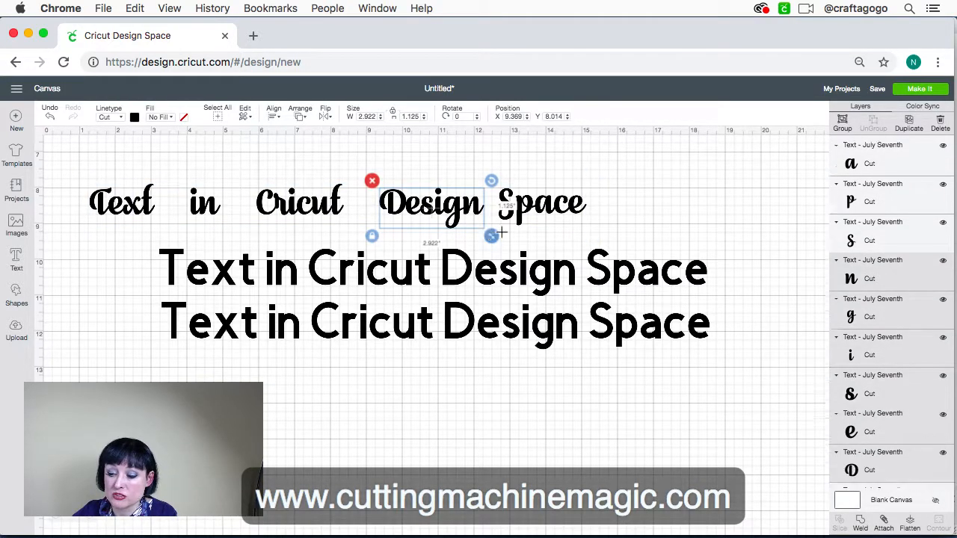
pyautogui.click(519, 184)
pyautogui.click(507, 212)
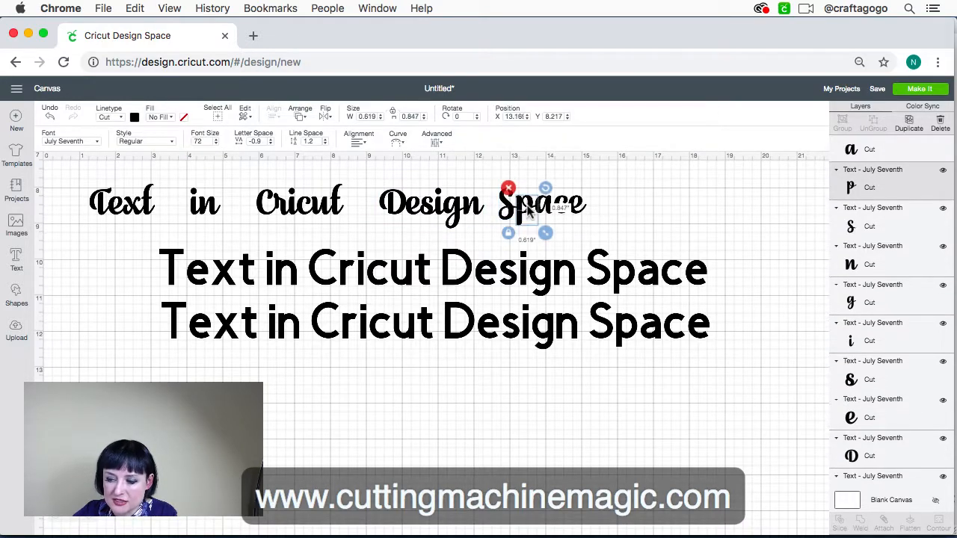
# Select all the letters of the script word "Space" and weld them into one shape
pyautogui.click(486, 178)
pyautogui.moveTo(487, 166); pyautogui.dragTo(614, 232)
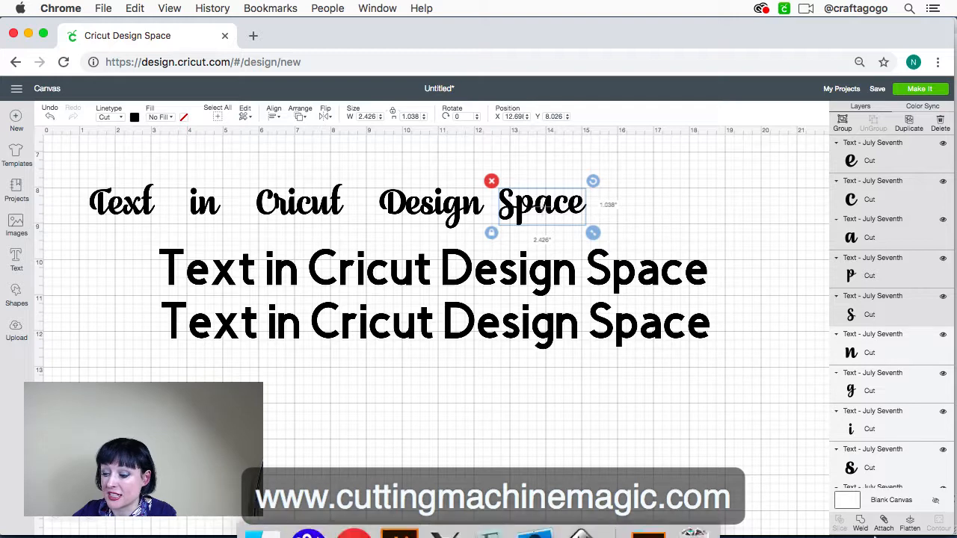
pyautogui.click(861, 526)
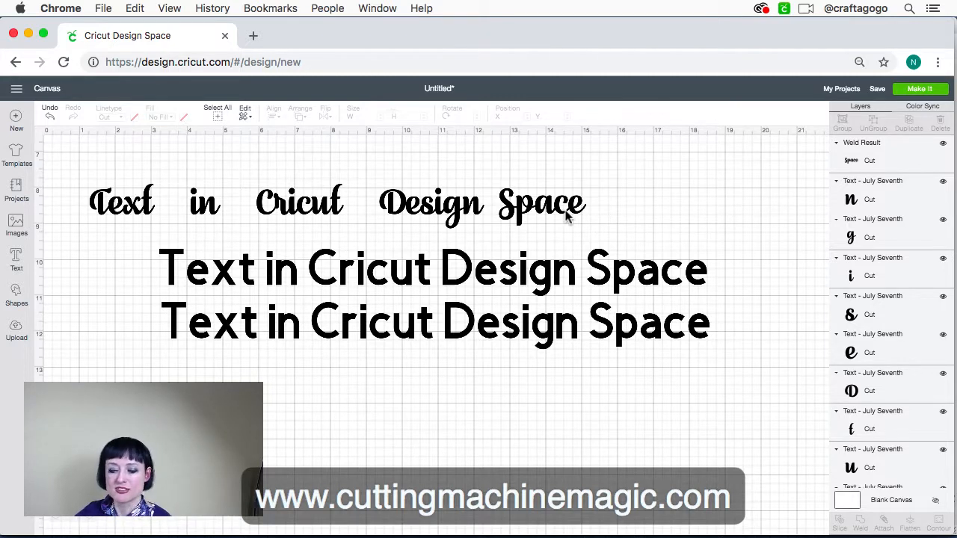
# Limit the font list to Cricut fonts, clear the old search term, and apply Adalaide to the upper Cricut Sans line
pyautogui.click(534, 276)
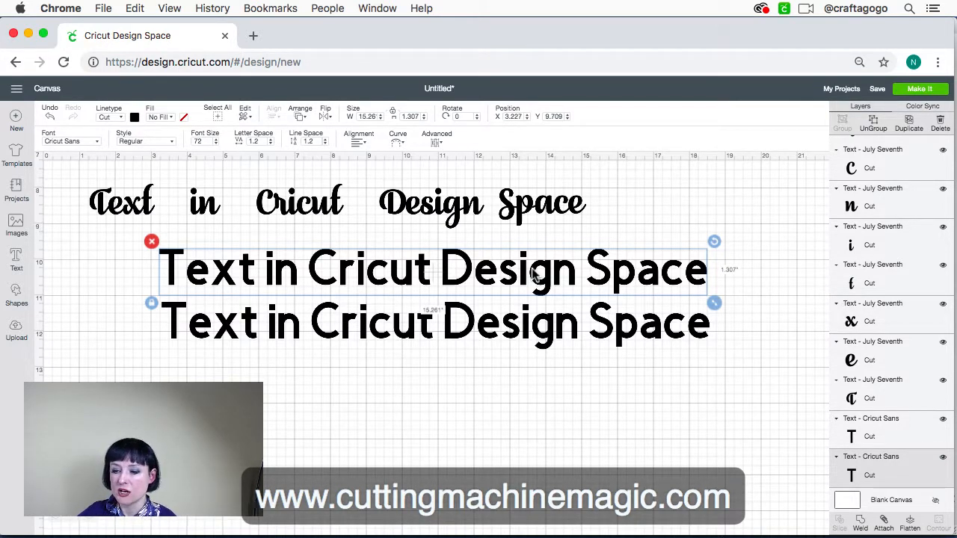
pyautogui.click(96, 139)
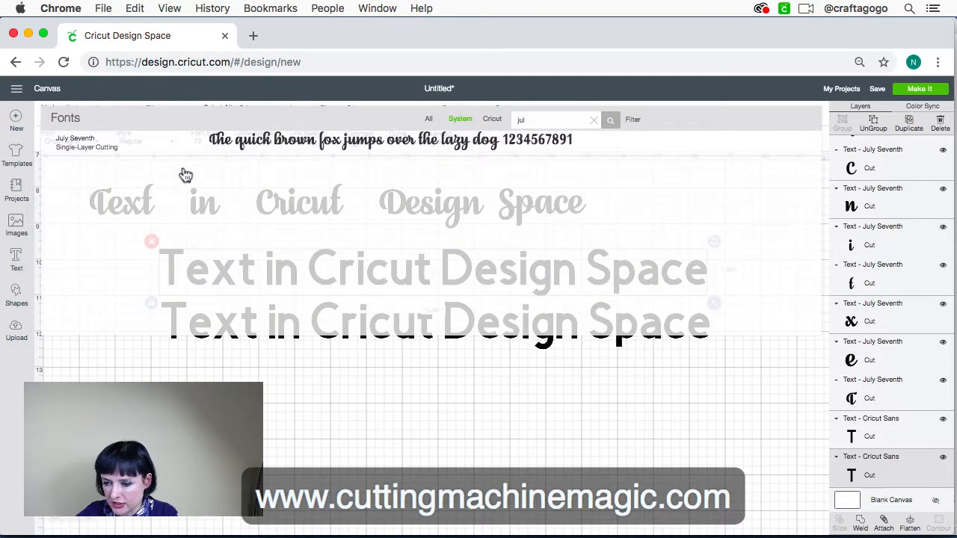
pyautogui.click(490, 121)
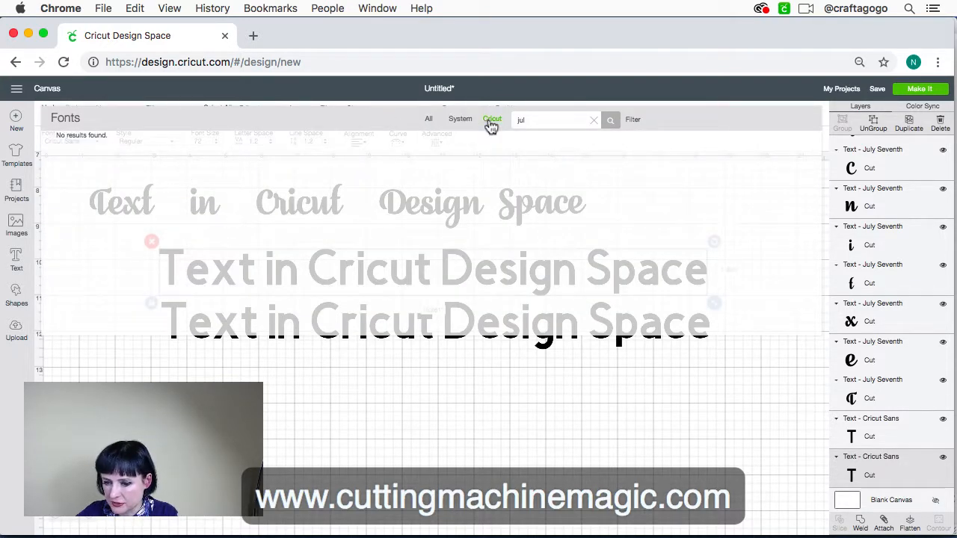
pyautogui.click(594, 120)
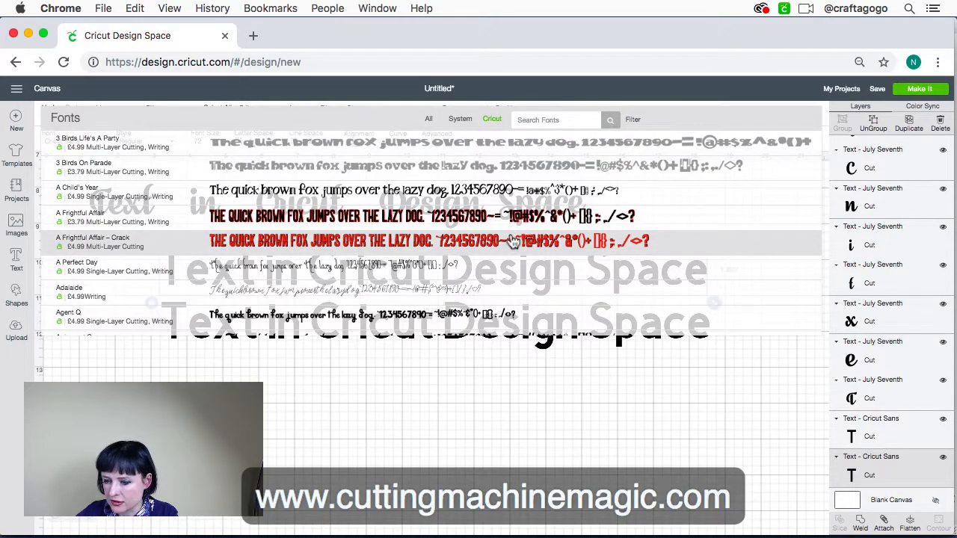
pyautogui.scroll(-1, 509, 239)
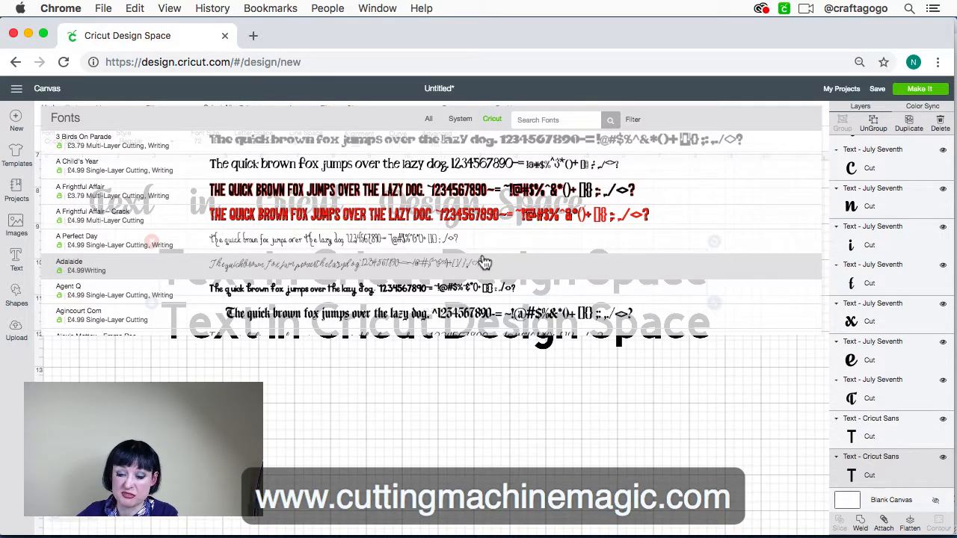
pyautogui.click(485, 263)
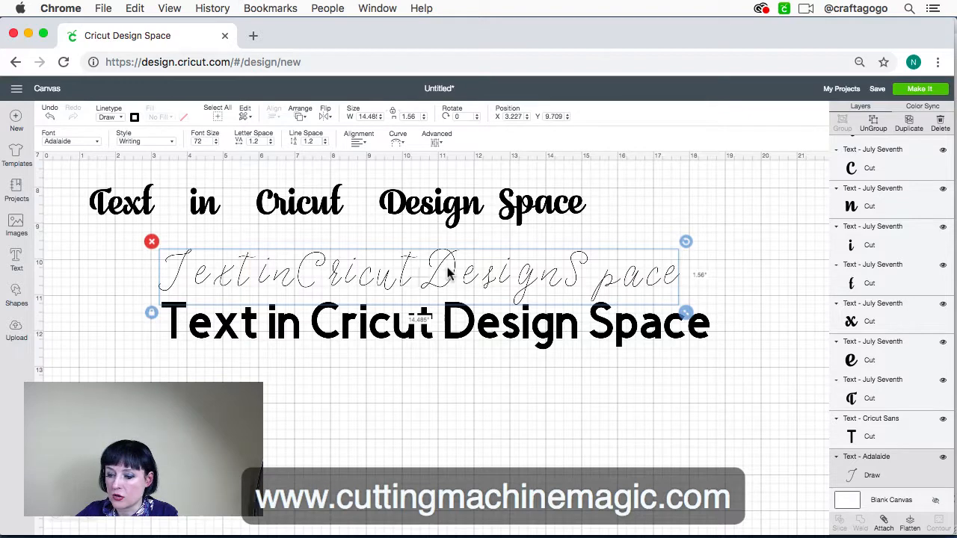
# Move the Cricut Sans line lower, place the Adalaide line at about X 2.71, Y 10.44, and set the Adalaide letter spacing to 0.2
pyautogui.moveTo(452, 332); pyautogui.dragTo(462, 432)
pyautogui.moveTo(458, 268); pyautogui.dragTo(436, 292)
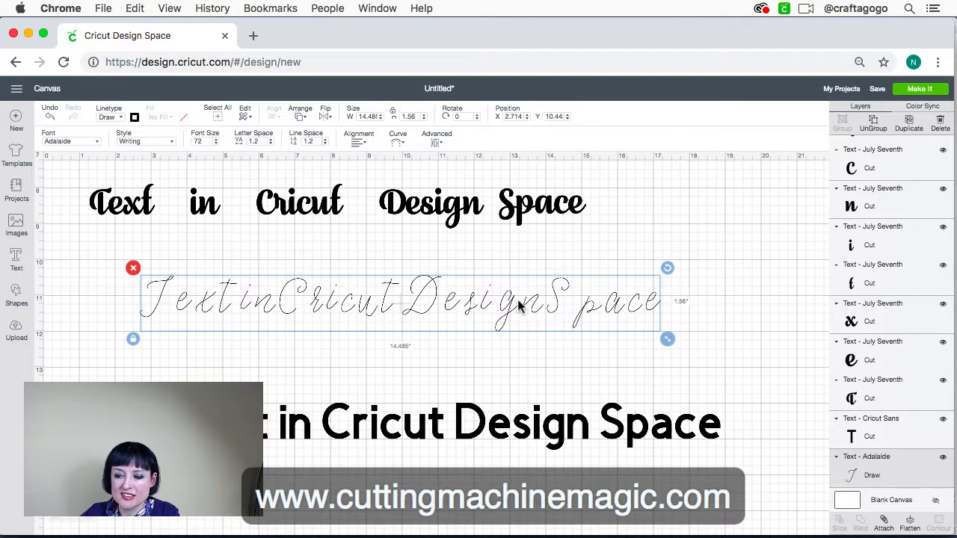
pyautogui.click(271, 144)
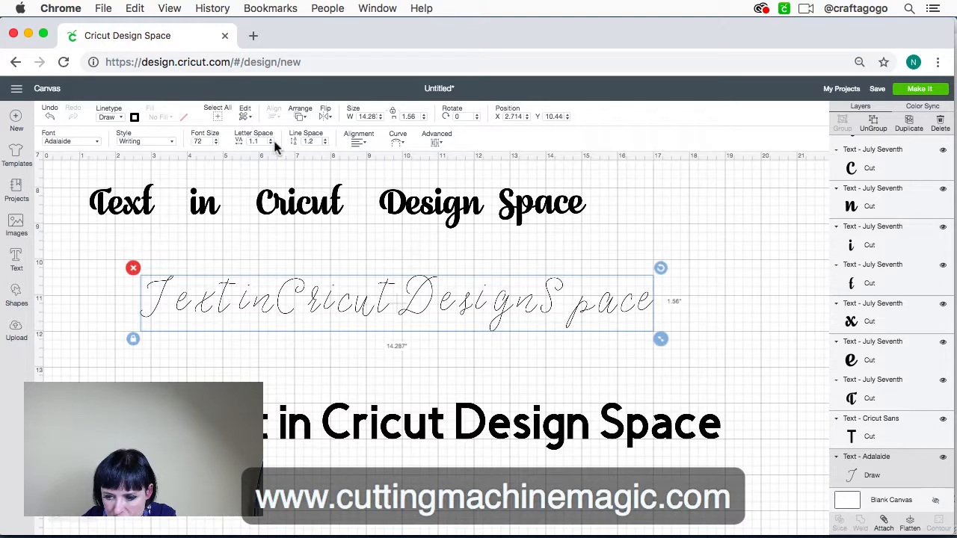
pyautogui.click(270, 145)
pyautogui.click(270, 145)
pyautogui.click(270, 145)
pyautogui.click(272, 146)
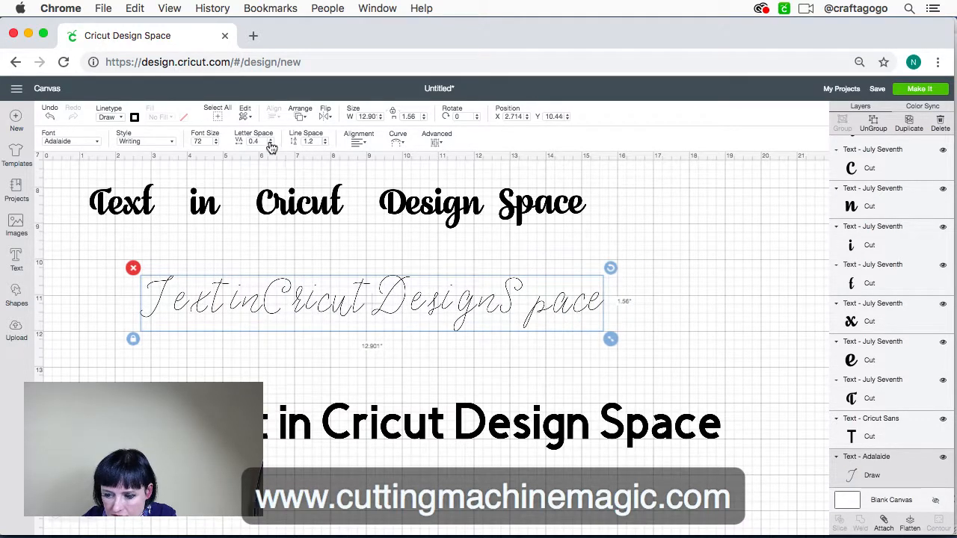
pyautogui.click(271, 147)
pyautogui.click(271, 146)
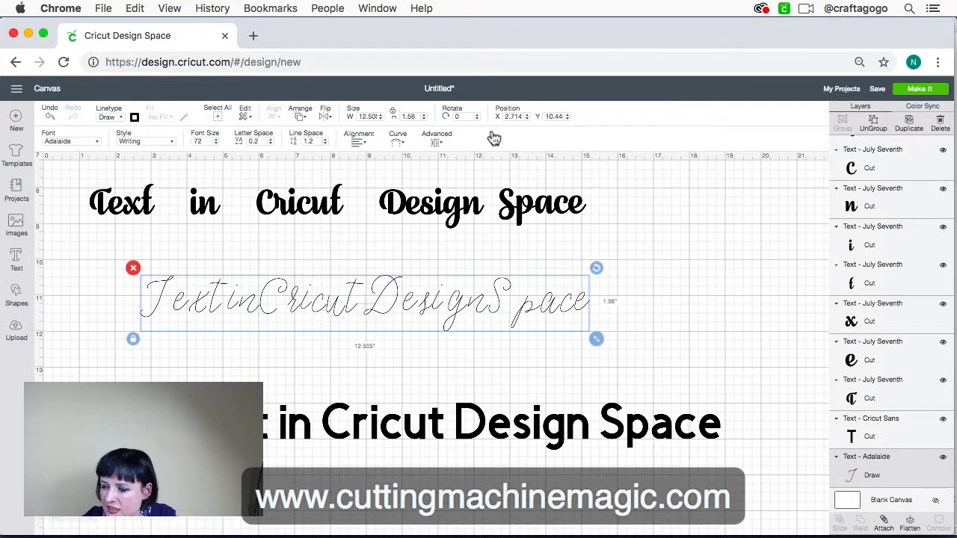
# Ungroup the Adalaide line into letters, then select its final "e" and the welded script word "Space" for comparison
pyautogui.click(873, 124)
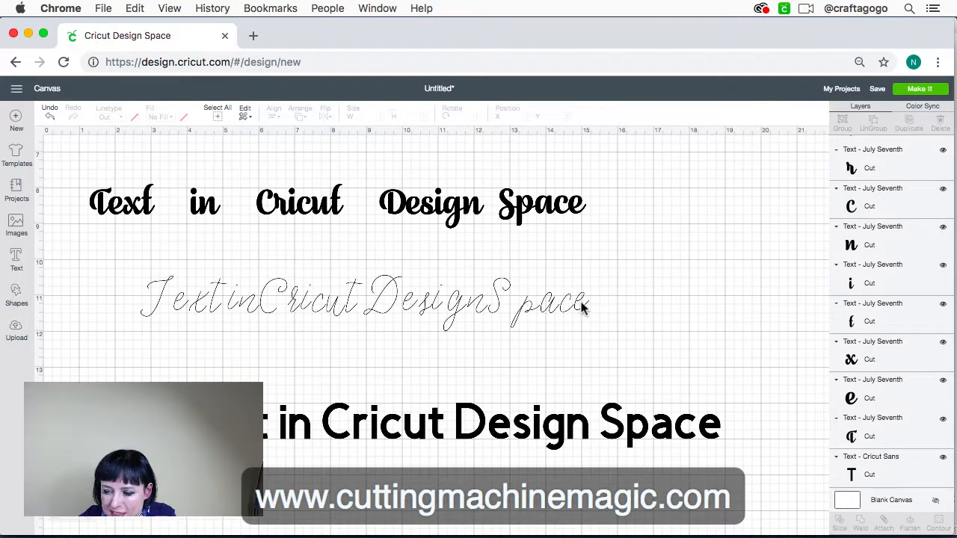
pyautogui.click(583, 304)
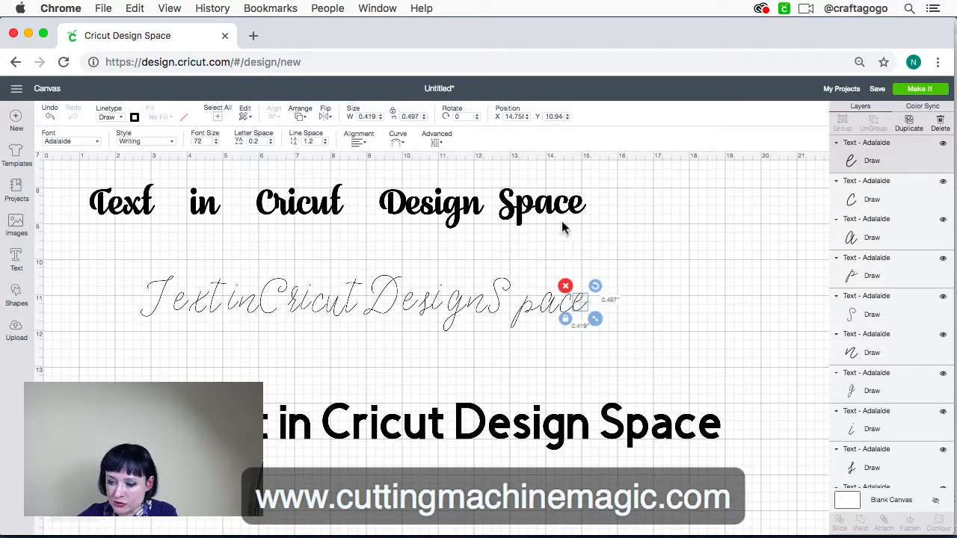
pyautogui.moveTo(587, 234); pyautogui.dragTo(495, 184)
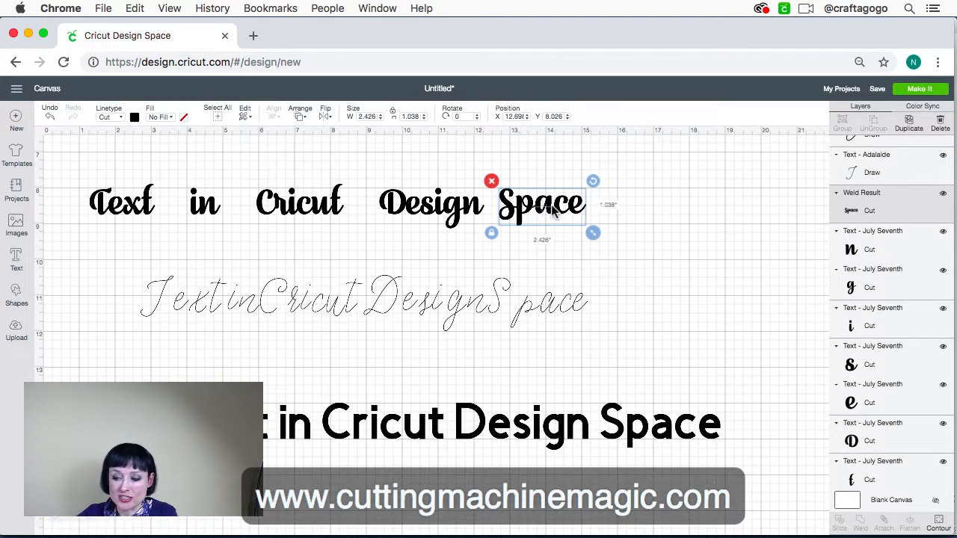
# Select the Adalaide letters of "Space" together, shift them away from "Design" to leave a word gap, and deselect them
pyautogui.moveTo(582, 332); pyautogui.dragTo(498, 298)
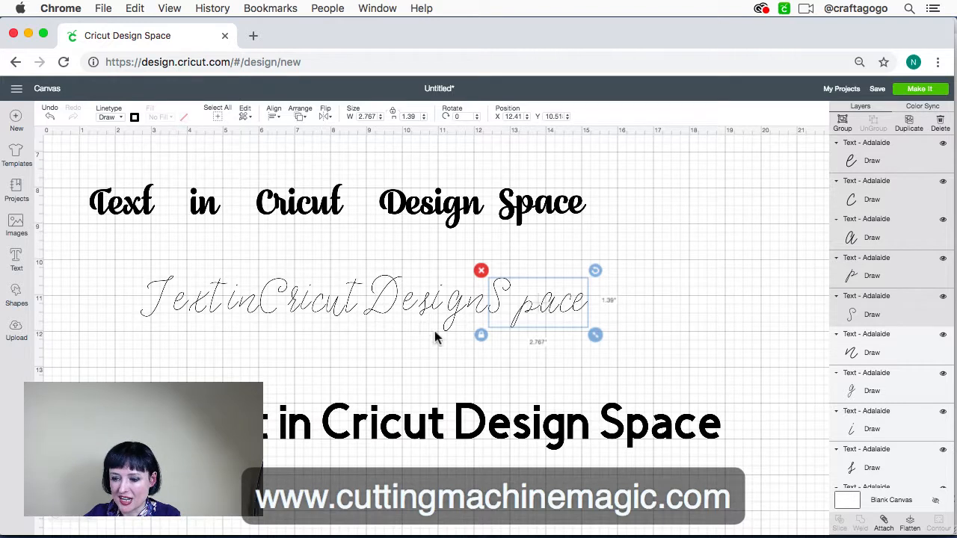
pyautogui.moveTo(499, 300); pyautogui.dragTo(521, 300)
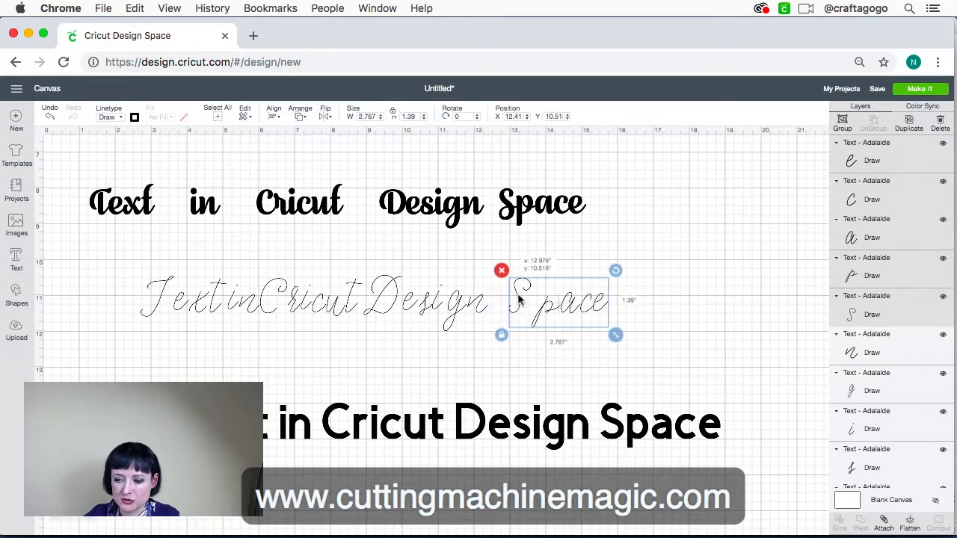
pyautogui.click(684, 324)
pyautogui.moveTo(628, 346); pyautogui.dragTo(512, 271)
pyautogui.moveTo(559, 314); pyautogui.dragTo(578, 313)
pyautogui.click(684, 293)
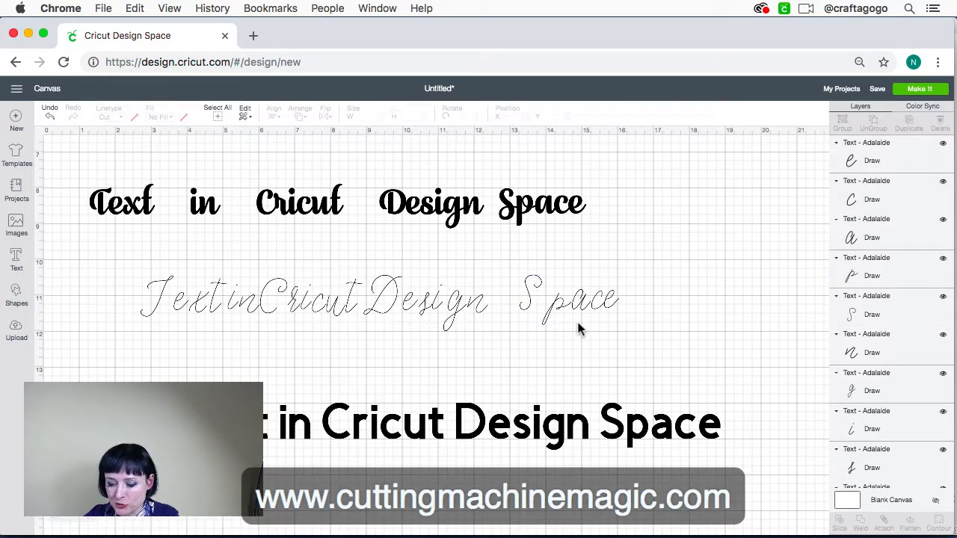
# Switch to Adobe Illustrator and place a copy of "Text in Illustrator" directly beneath the original at about X 3.002, Y 3.909 in
pyautogui.scroll(-2, 583, 329)
pyautogui.moveTo(308, 524)
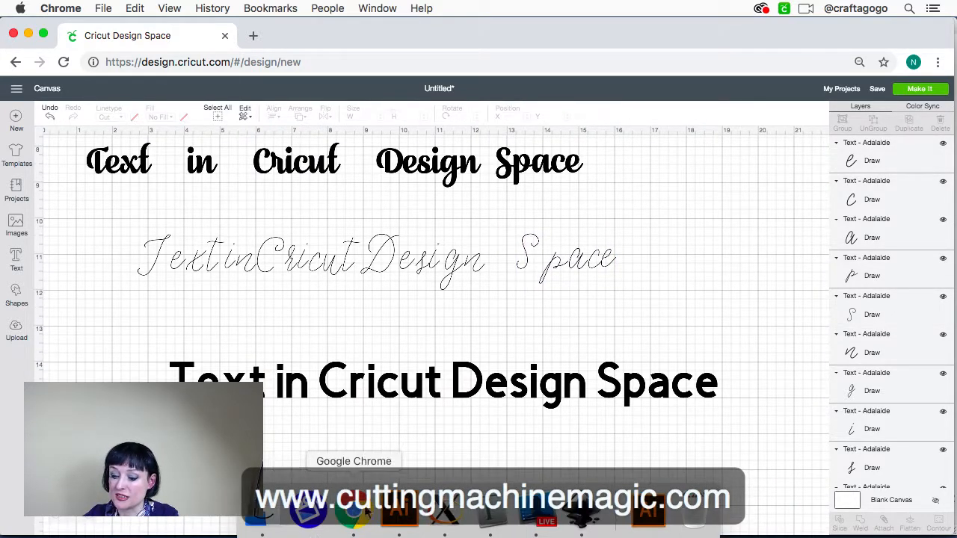
pyautogui.click(404, 515)
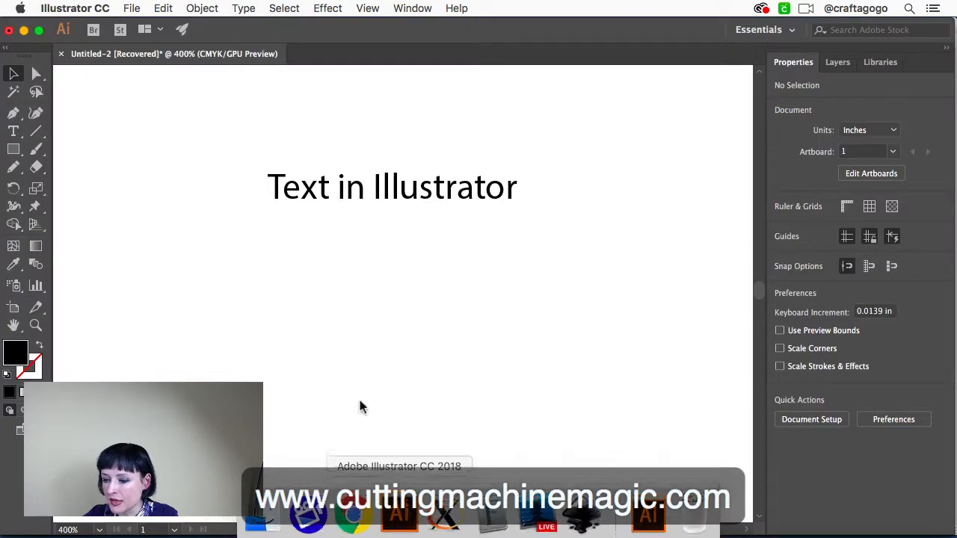
pyautogui.click(411, 202)
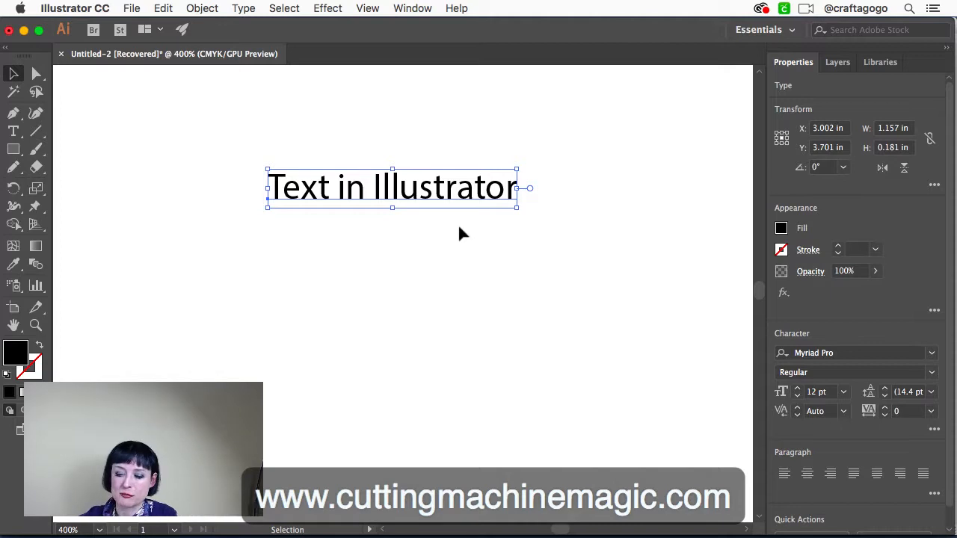
pyautogui.press('a')
pyautogui.press('super+c')
pyautogui.press('super+v')
pyautogui.press('v')
pyautogui.click(400, 303)
pyautogui.moveTo(400, 303); pyautogui.dragTo(399, 243)
pyautogui.press('a')
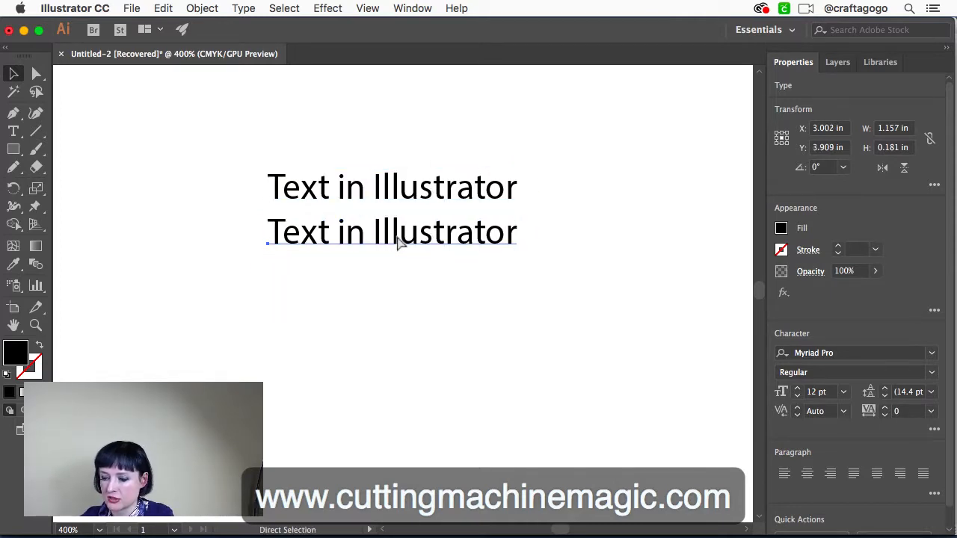
# Paste a second copy of the text line below the first copy at about X 3.002, Y 4.114 in
pyautogui.press('super+v')
pyautogui.press('v')
pyautogui.moveTo(434, 293); pyautogui.dragTo(429, 283)
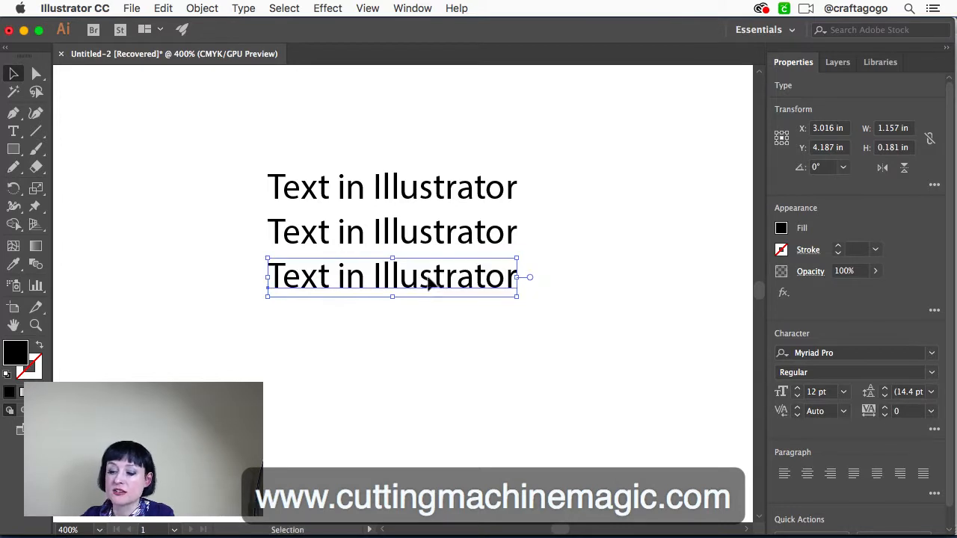
# Apply the July Seventh font to the uppermost "Text in Illustrator" line and deselect it
pyautogui.click(407, 195)
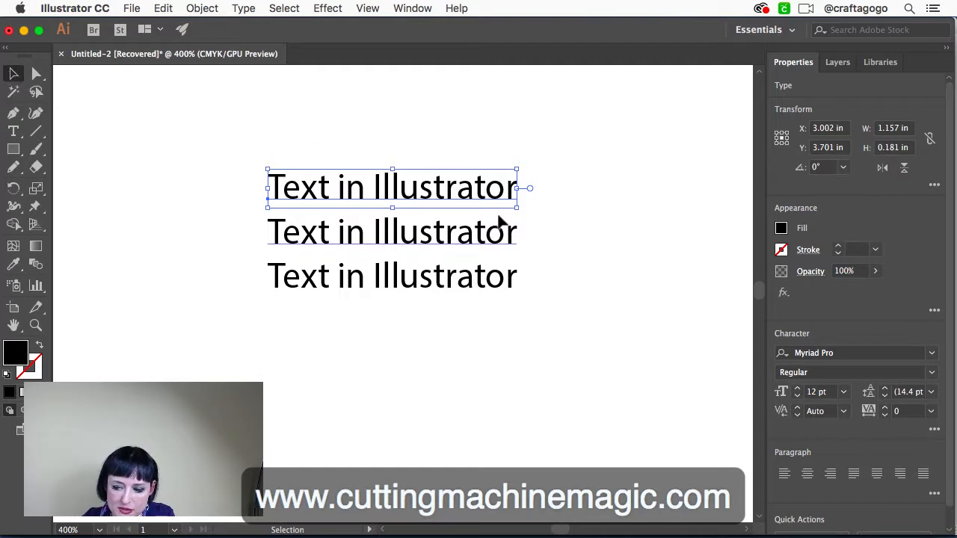
pyautogui.click(933, 355)
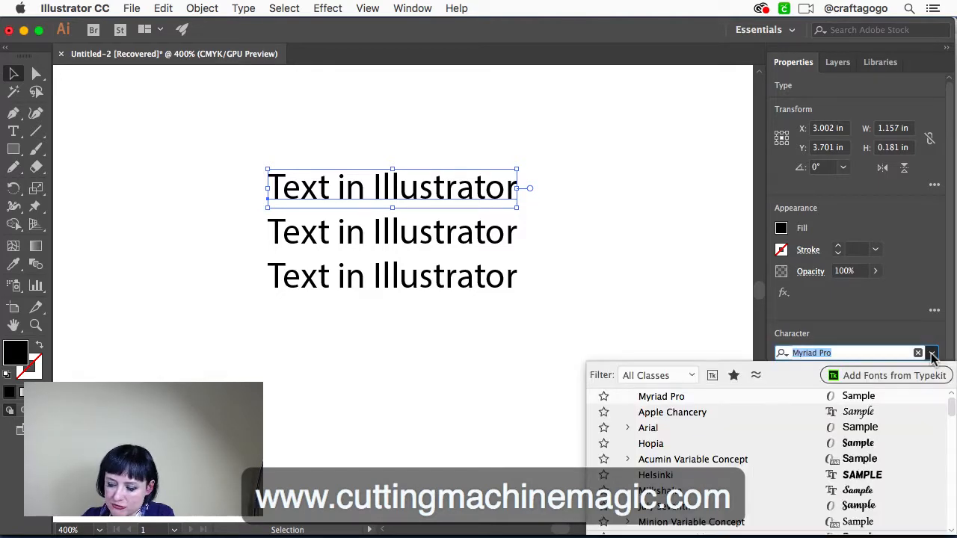
pyautogui.scroll(-5, 897, 439)
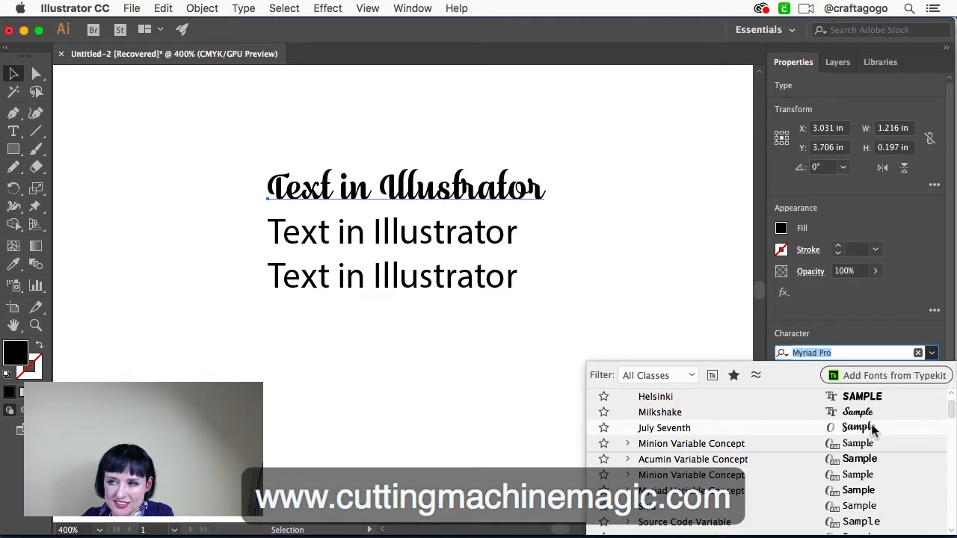
pyautogui.click(873, 428)
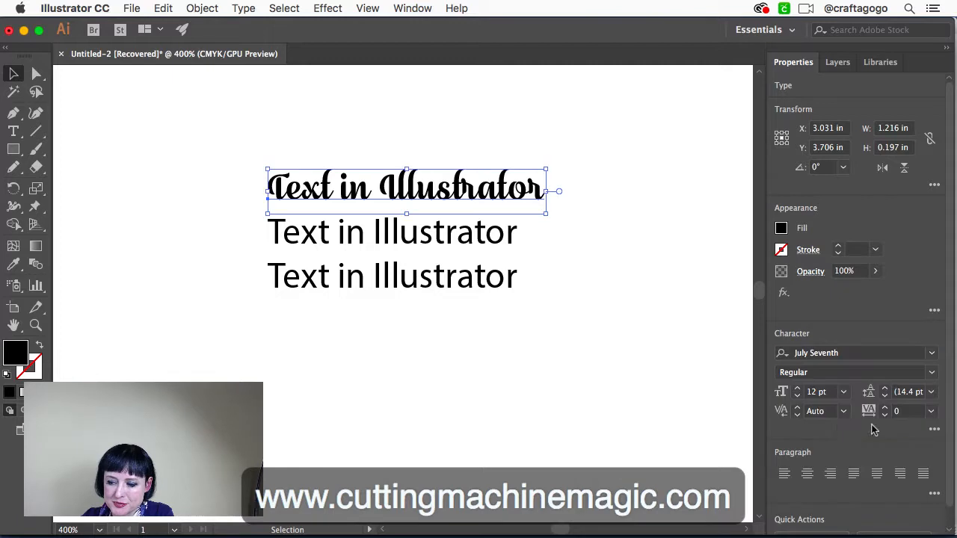
pyautogui.click(631, 383)
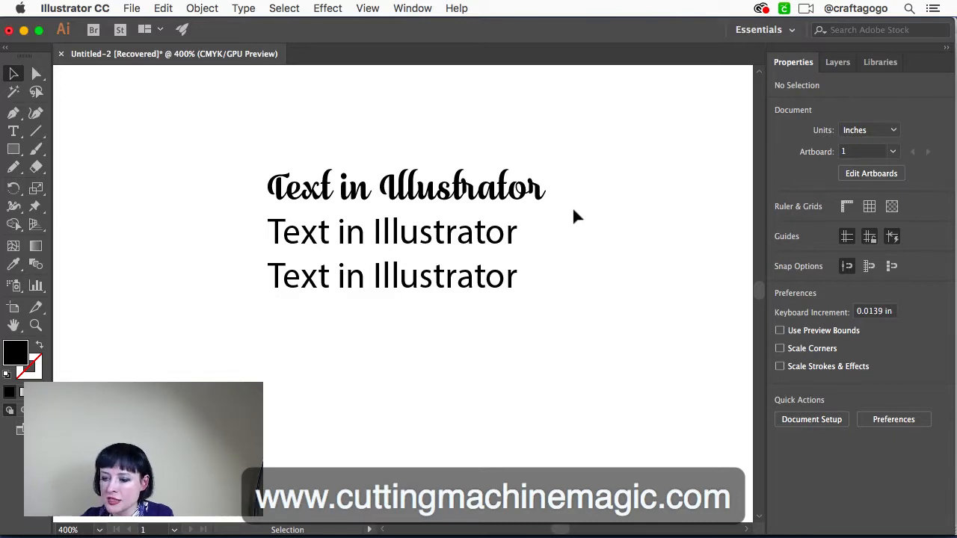
# Select and deselect the whole July Seventh line several times and examine its joined letters at 800% zoom
pyautogui.moveTo(571, 208); pyautogui.dragTo(190, 130)
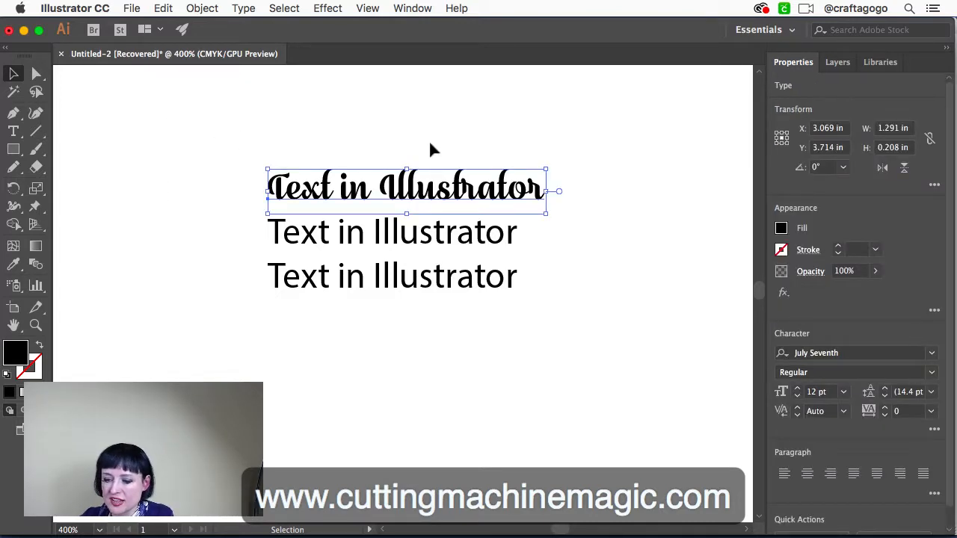
pyautogui.click(597, 176)
pyautogui.click(541, 198)
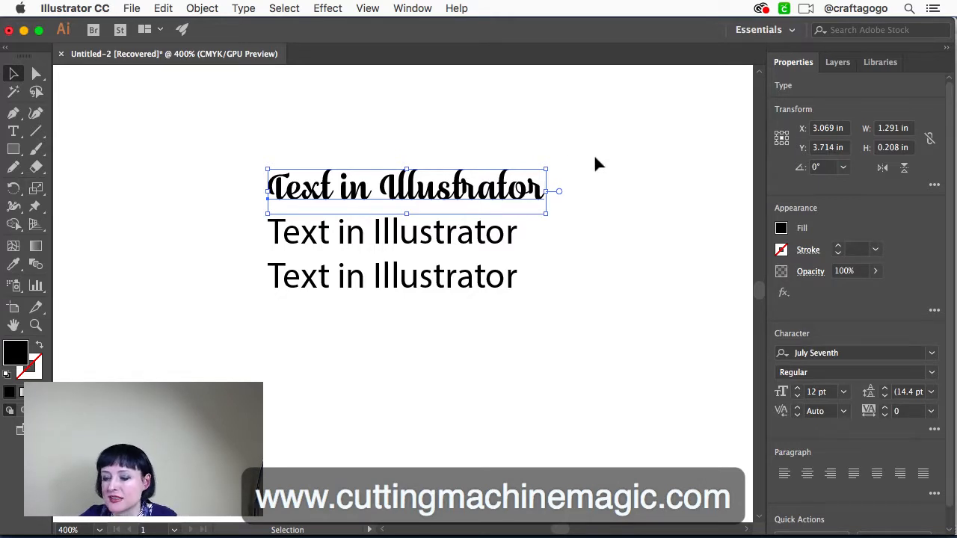
pyautogui.click(598, 200)
pyautogui.click(531, 195)
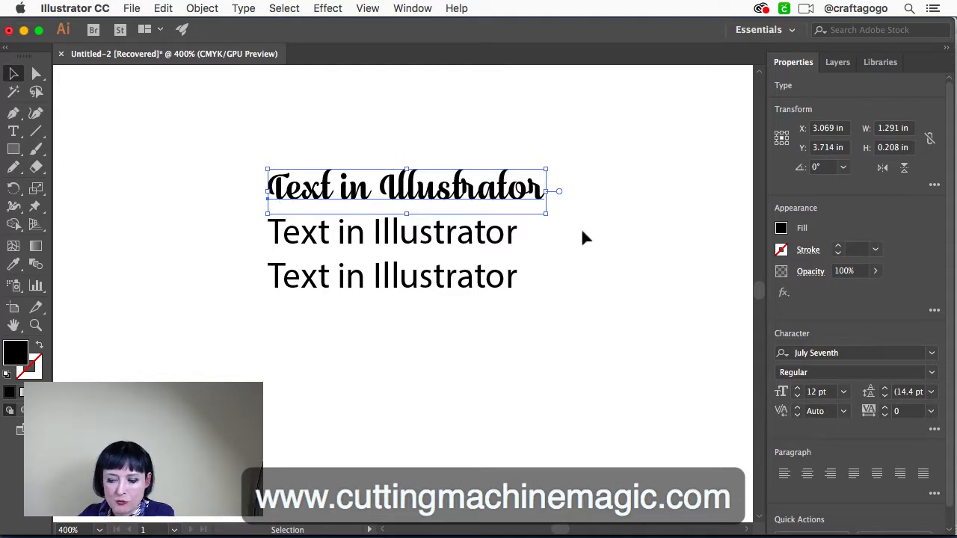
pyautogui.press('super+equal')
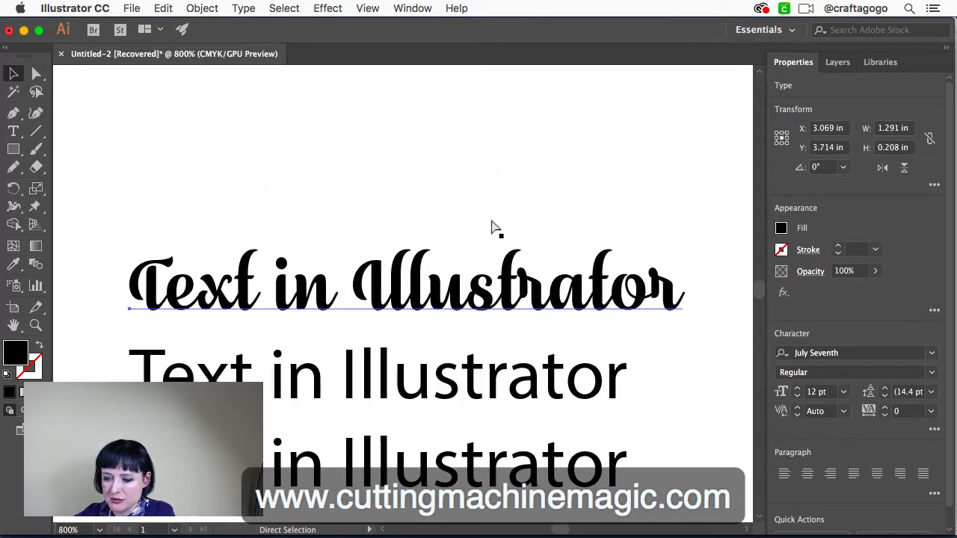
pyautogui.scroll(-2, 367, 344)
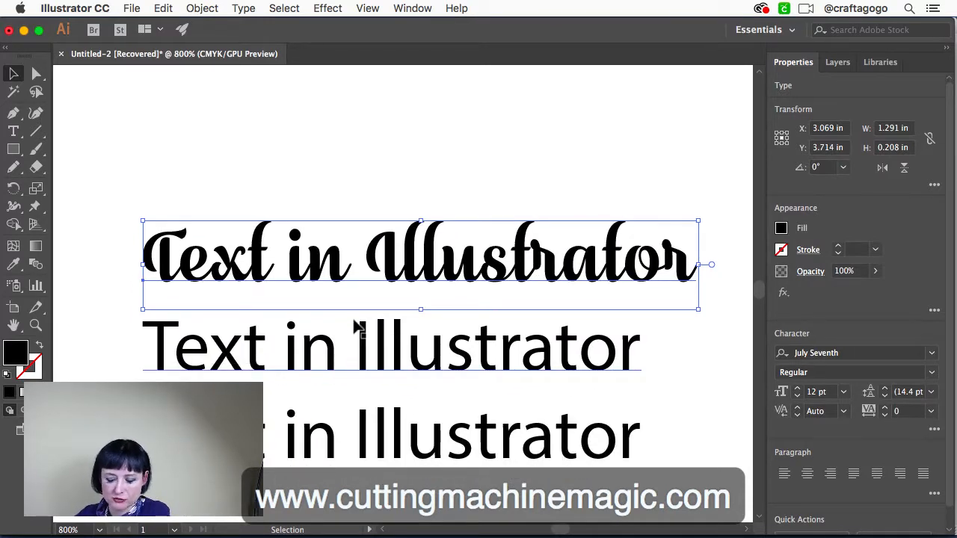
pyautogui.click(525, 164)
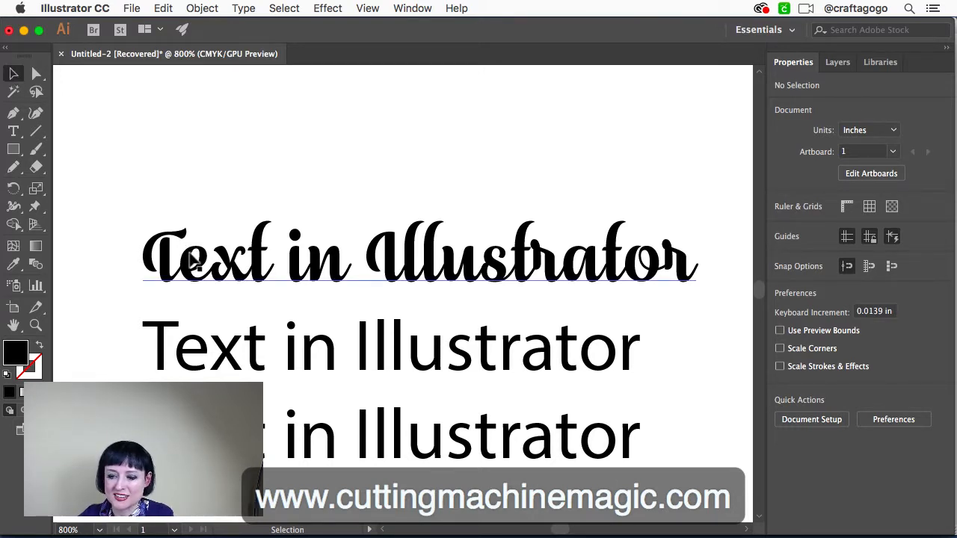
# Convert the July Seventh text line to outlines and deselect it
pyautogui.click(194, 262)
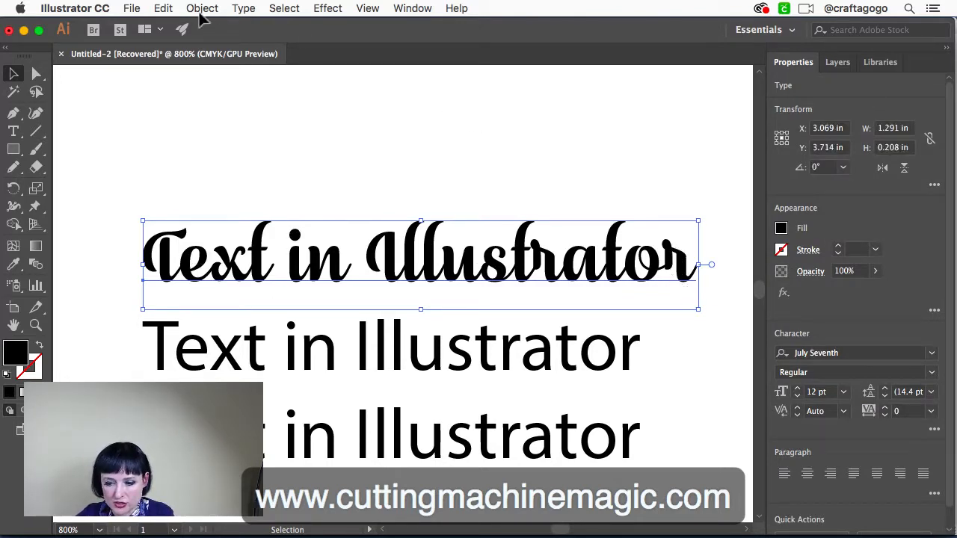
pyautogui.click(245, 9)
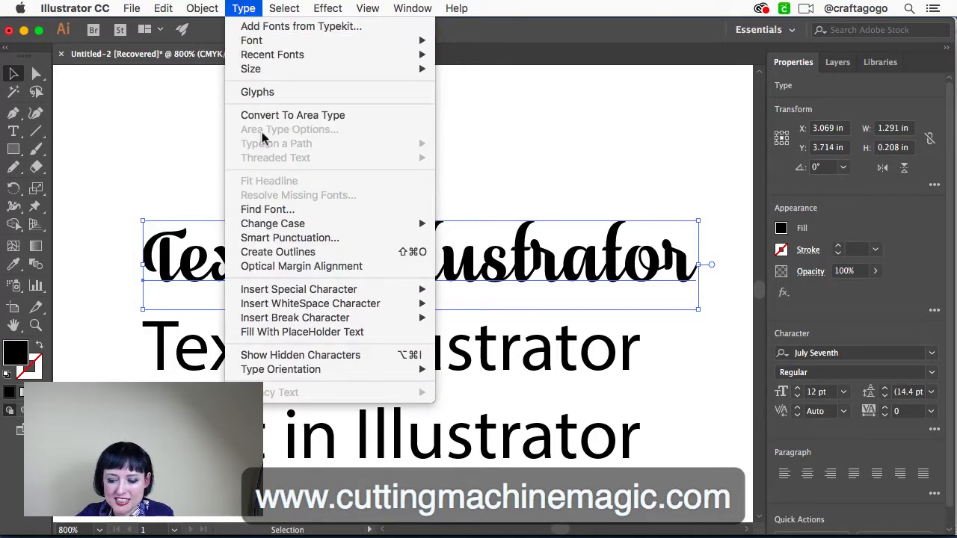
pyautogui.click(288, 252)
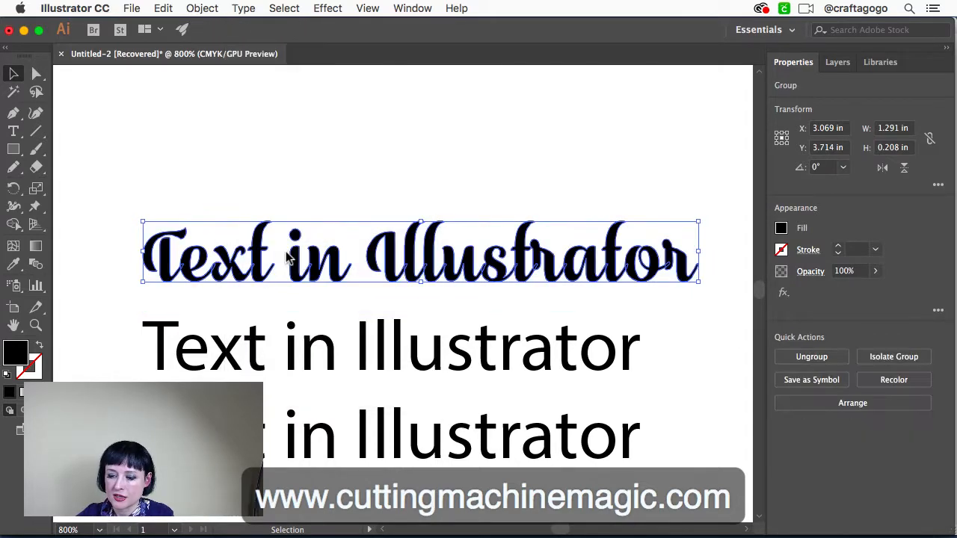
pyautogui.click(292, 156)
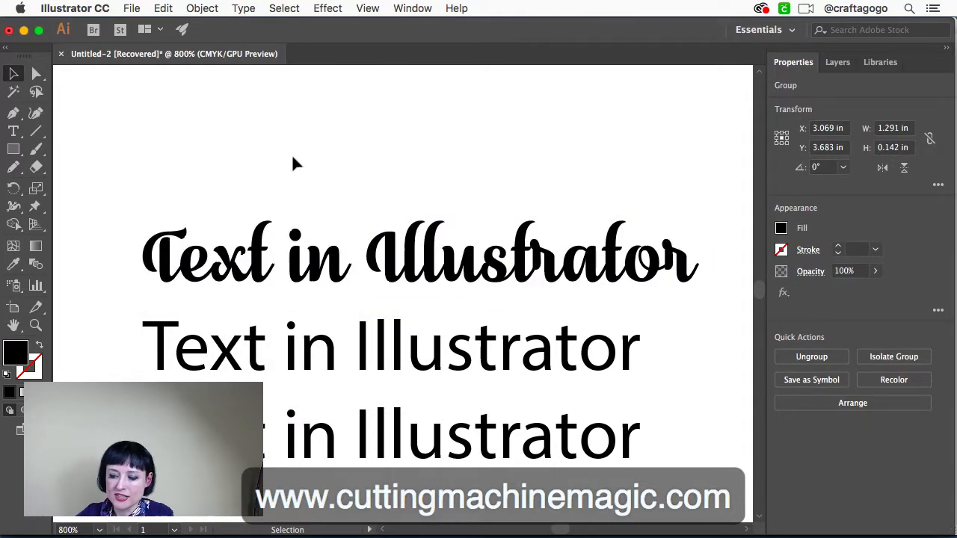
# Select the outlined script group and examine the overlapping joins between its letters at 1600% zoom
pyautogui.click(381, 263)
pyautogui.click(329, 293)
pyautogui.click(327, 291)
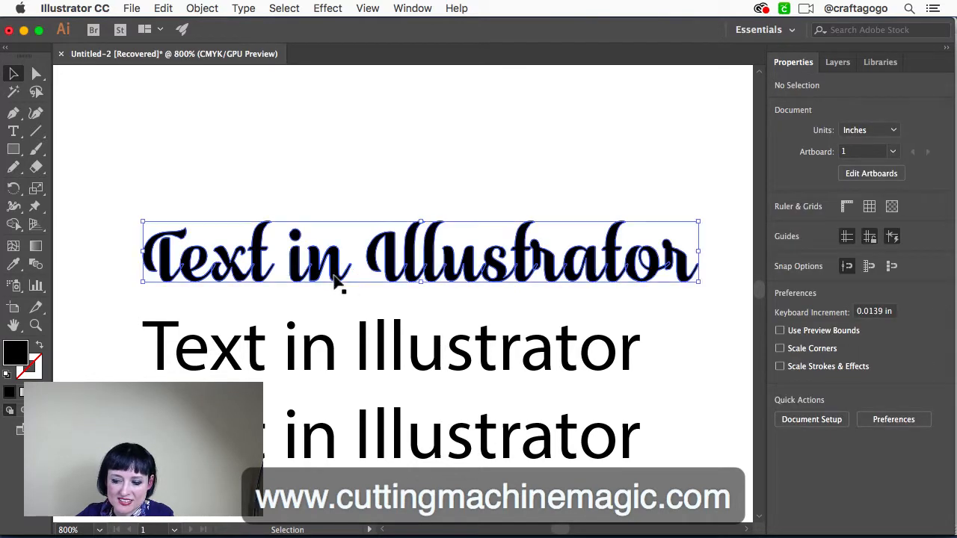
pyautogui.press('a')
pyautogui.press('super+equal')
pyautogui.press('v')
pyautogui.press('super+equal')
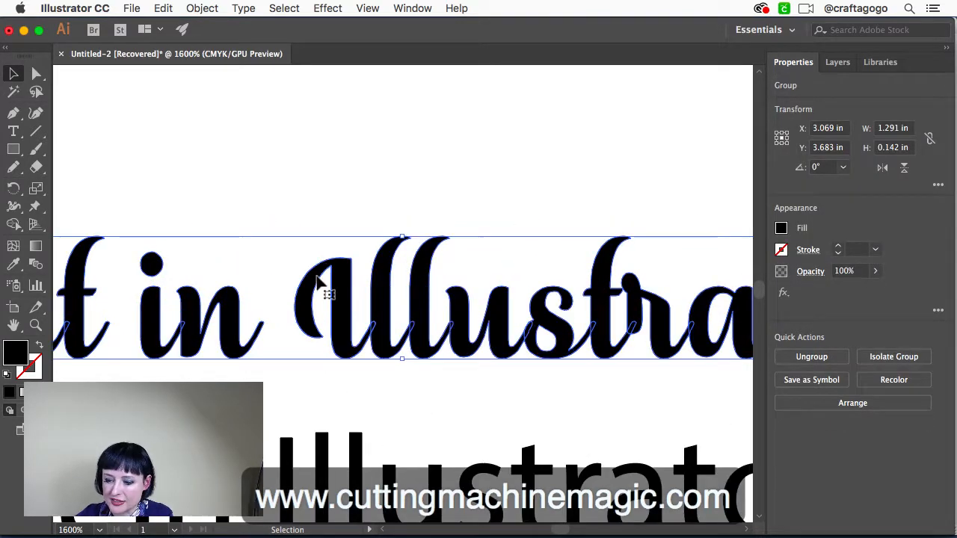
pyautogui.hscroll(-2, 396, 297)
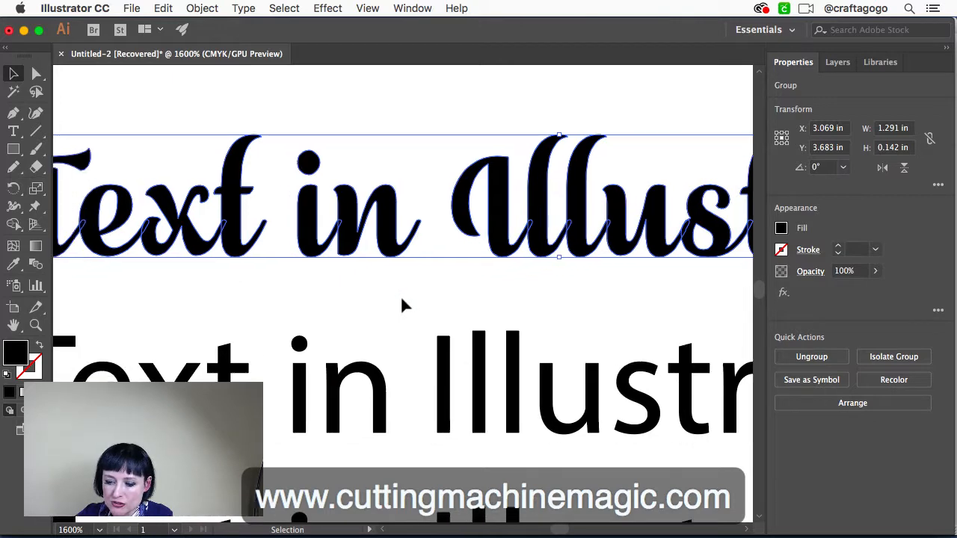
pyautogui.hscroll(-1, 242, 266)
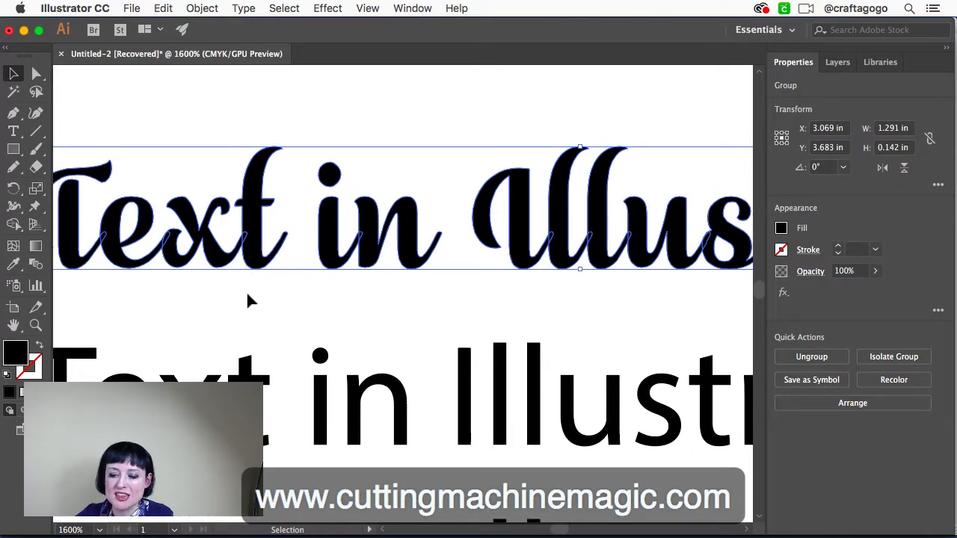
pyautogui.hscroll(-2, 249, 299)
pyautogui.hscroll(-2, 247, 296)
pyautogui.scroll(2, 248, 296)
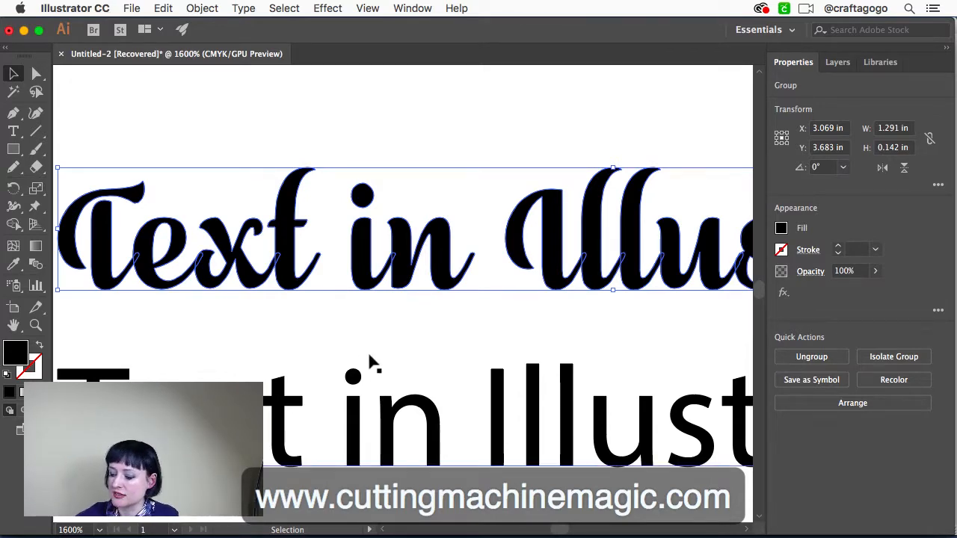
# Select and deselect the whole outlined script line repeatedly at 600% zoom to examine its overlapping letter joins
pyautogui.press('super+minus')
pyautogui.press('super+minus')
pyautogui.press('super+minus')
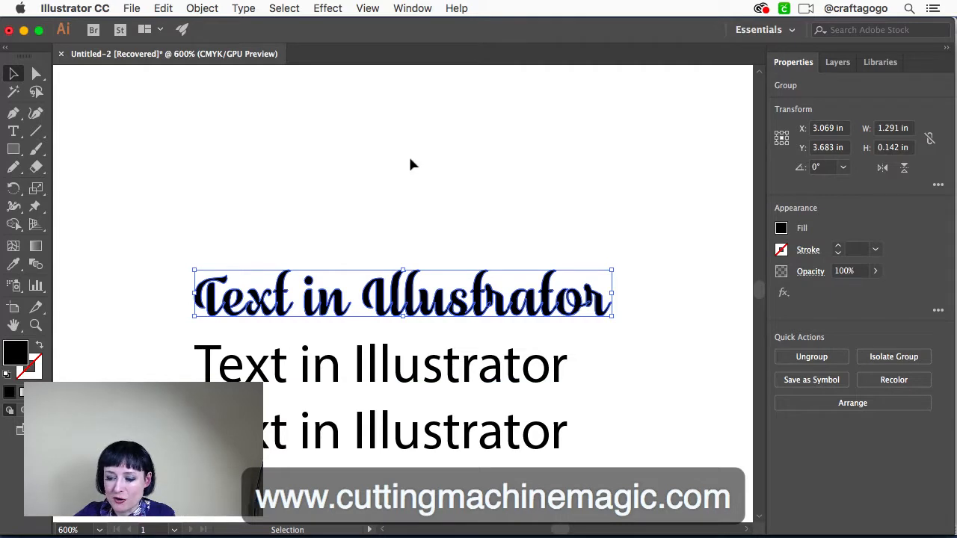
pyautogui.click(408, 157)
pyautogui.click(424, 314)
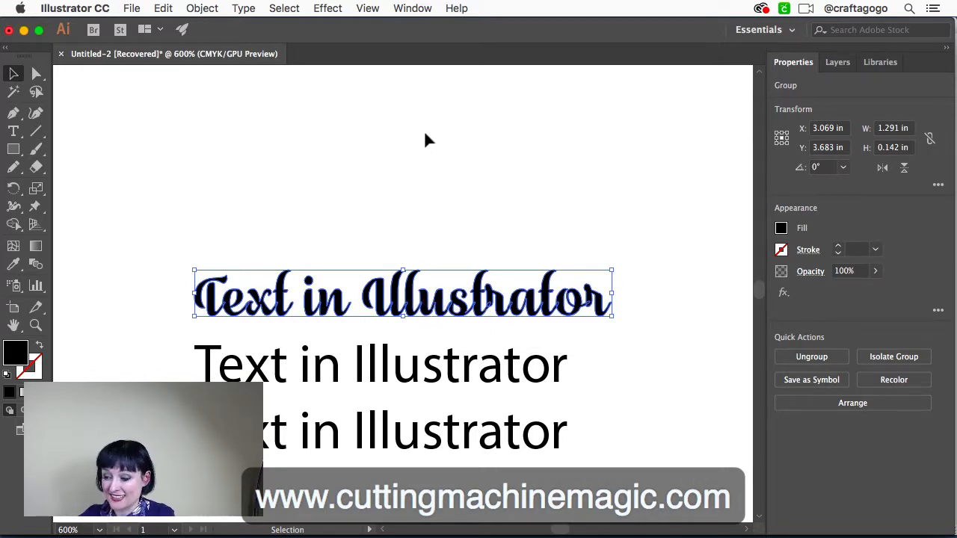
pyautogui.click(476, 160)
pyautogui.click(442, 304)
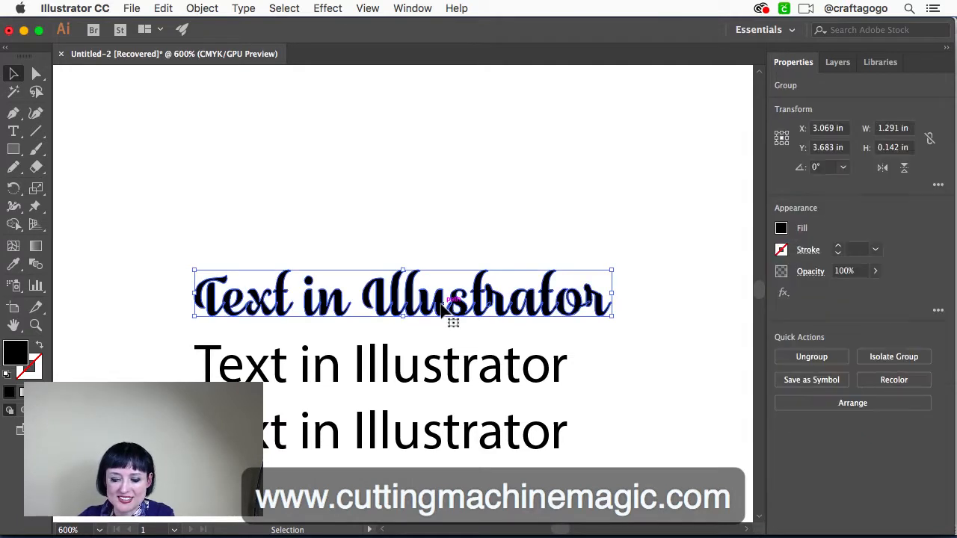
pyautogui.click(165, 142)
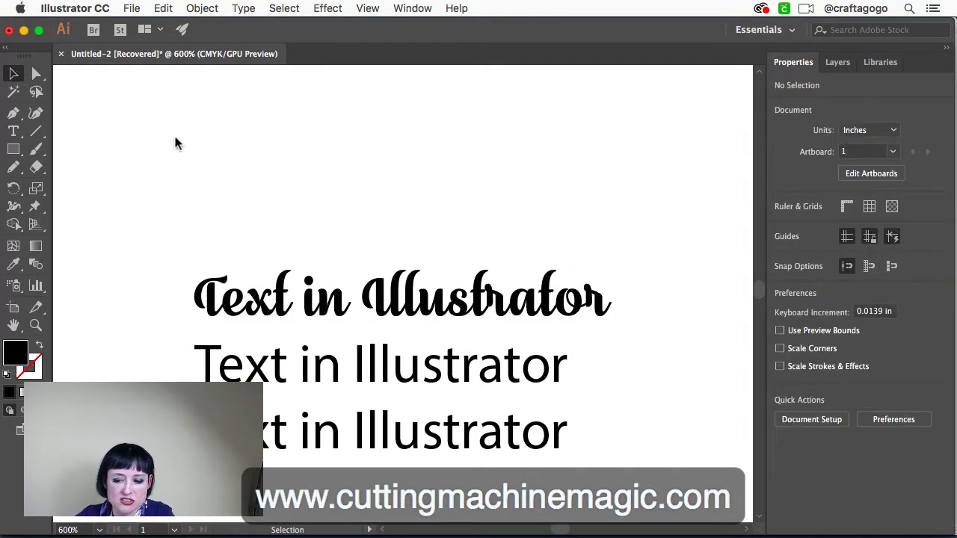
# Unite the overlapping letters of the outlined script "Text in Illustrator" group with Pathfinder
pyautogui.click(287, 304)
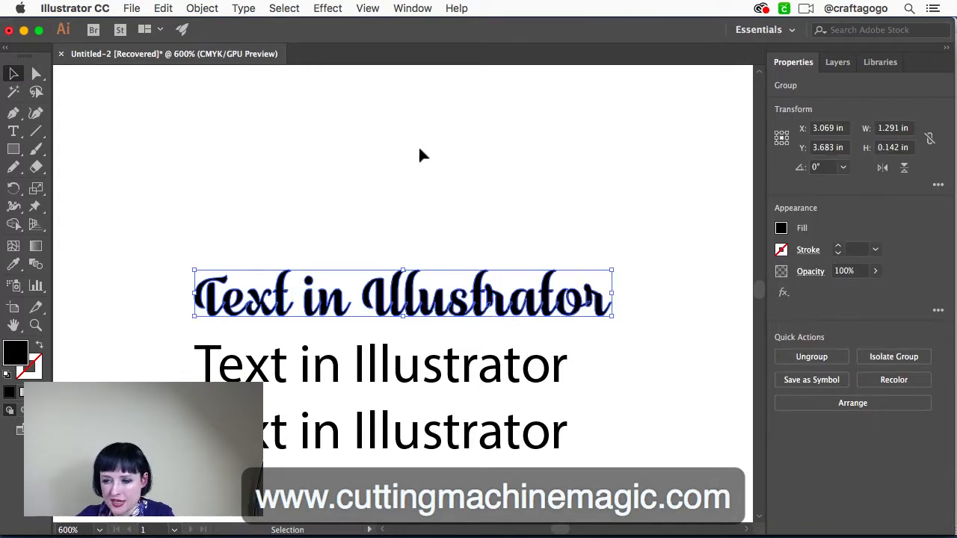
pyautogui.click(413, 9)
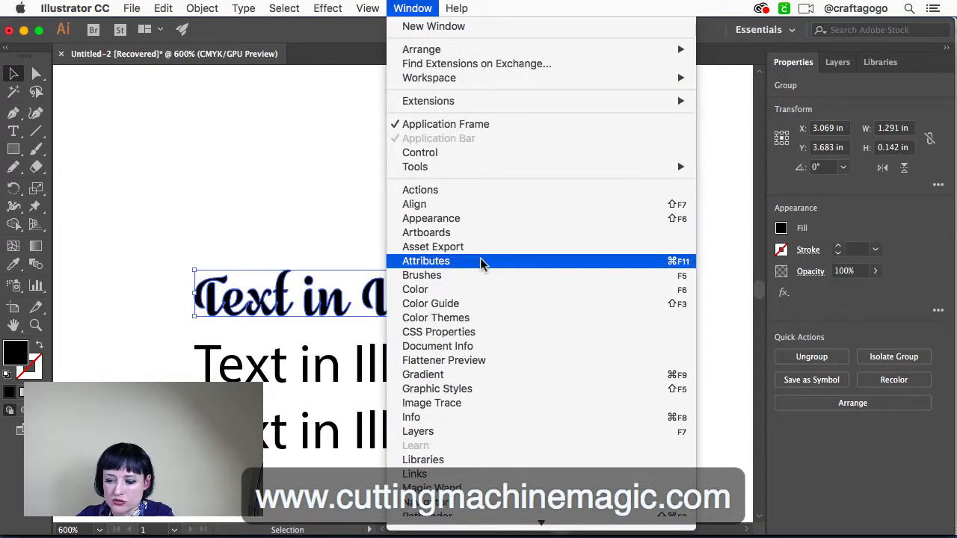
pyautogui.scroll(-5, 481, 261)
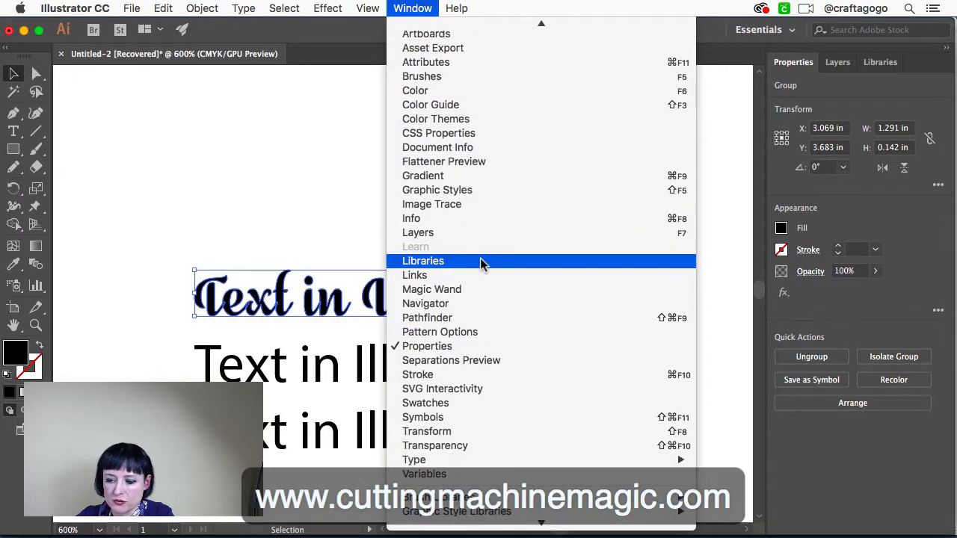
pyautogui.click(494, 320)
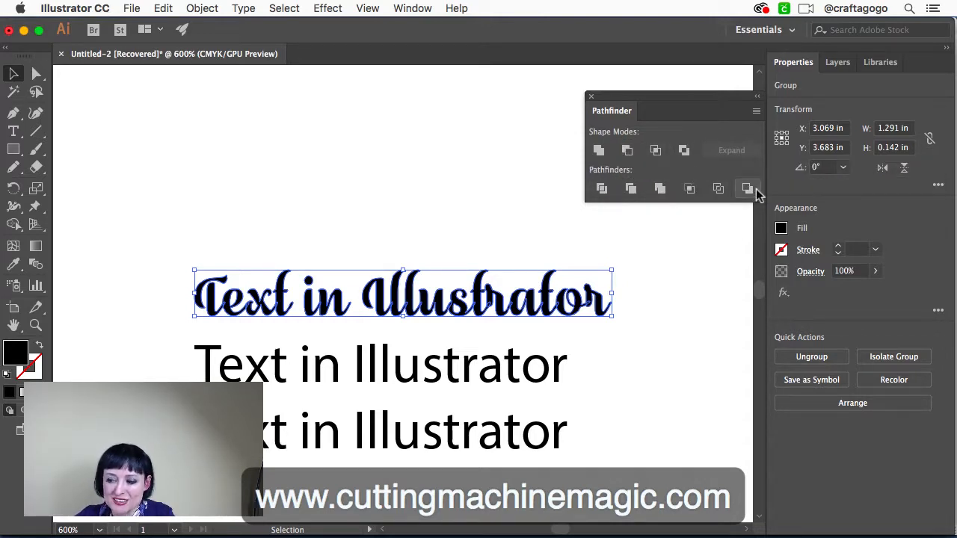
pyautogui.click(599, 152)
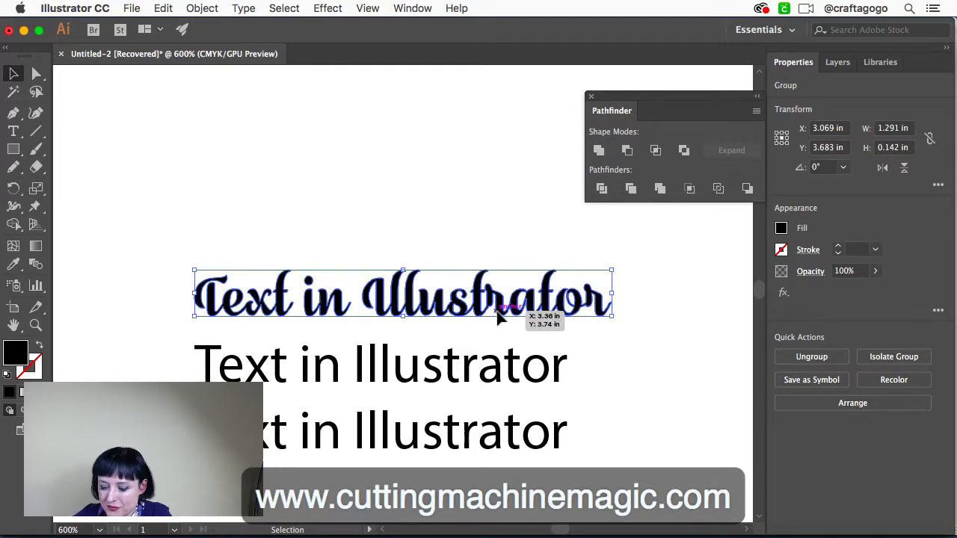
# Examine the joins between the united script letters at 1600% zoom and deselect the group
pyautogui.press('super+equal')
pyautogui.press('super+equal')
pyautogui.press('super+equal')
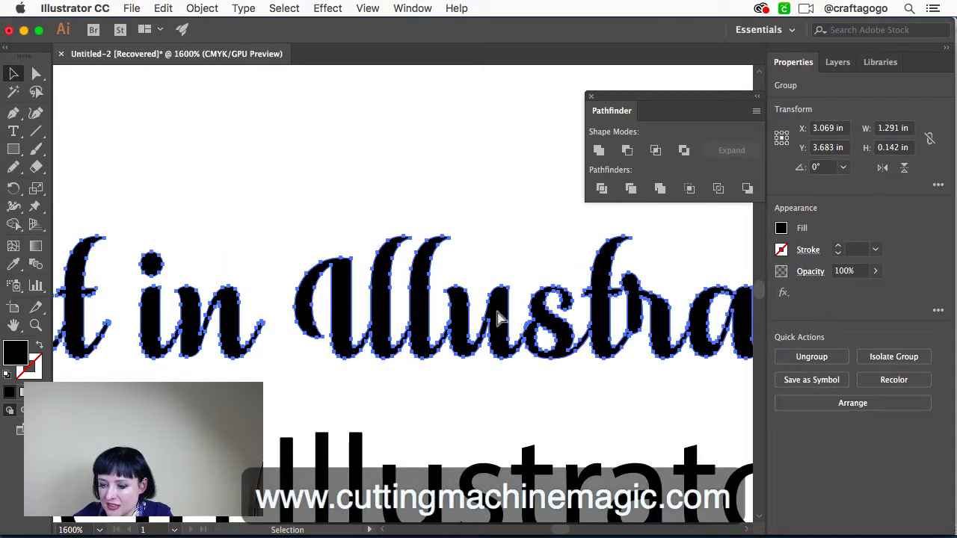
pyautogui.hscroll(-5, 406, 359)
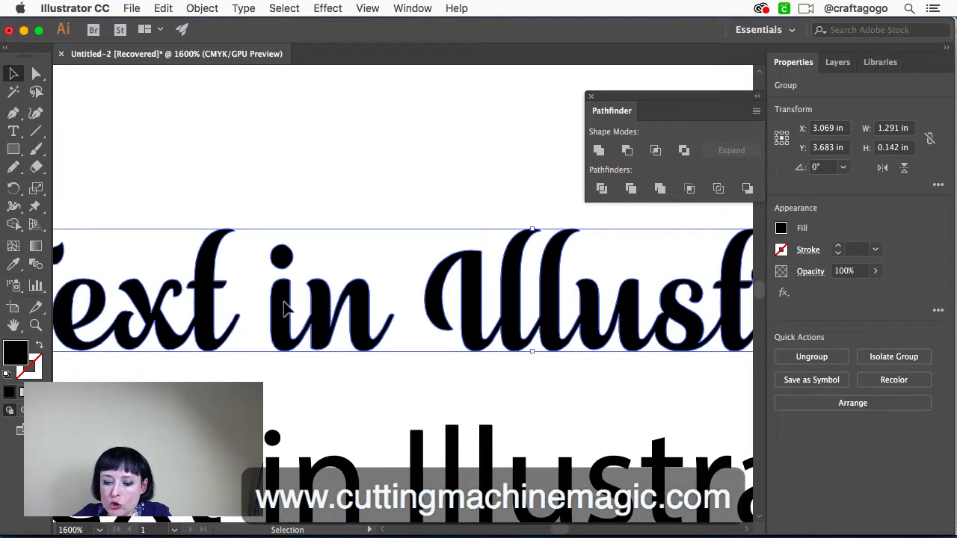
pyautogui.press('super+minus')
pyautogui.press('super+minus')
pyautogui.press('super+minus')
pyautogui.press('super+minus')
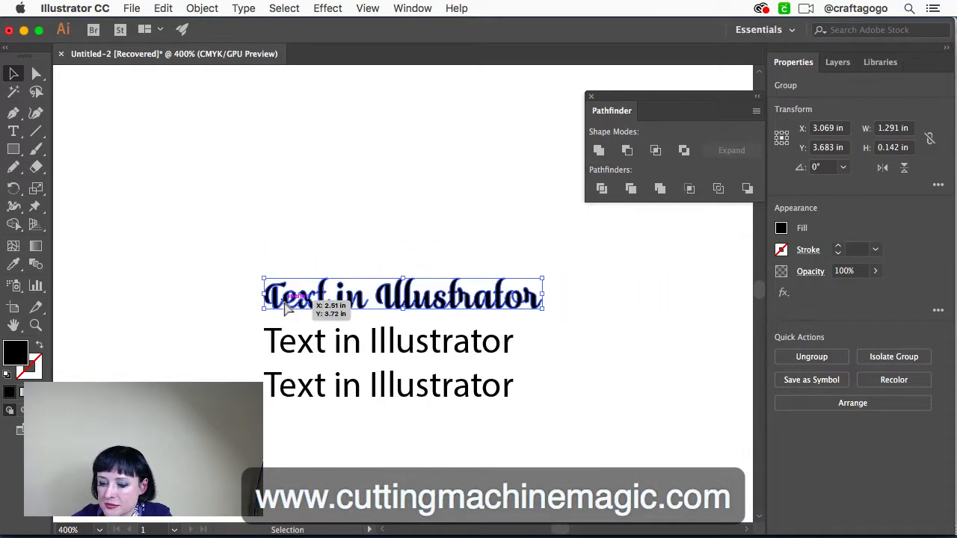
pyautogui.click(216, 257)
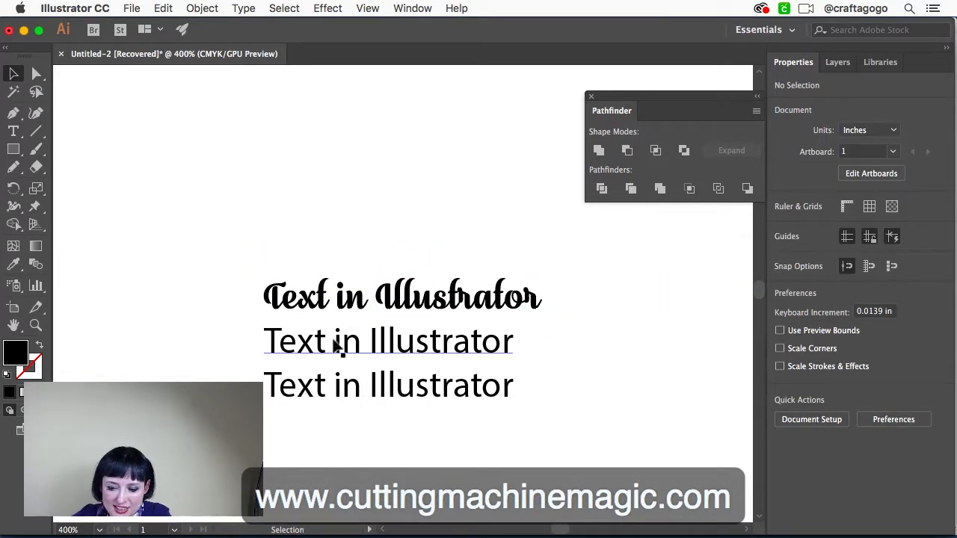
# Move the two plain "Text in Illustrator" lines down together, away from the script line, and deselect them
pyautogui.moveTo(561, 441); pyautogui.dragTo(291, 372)
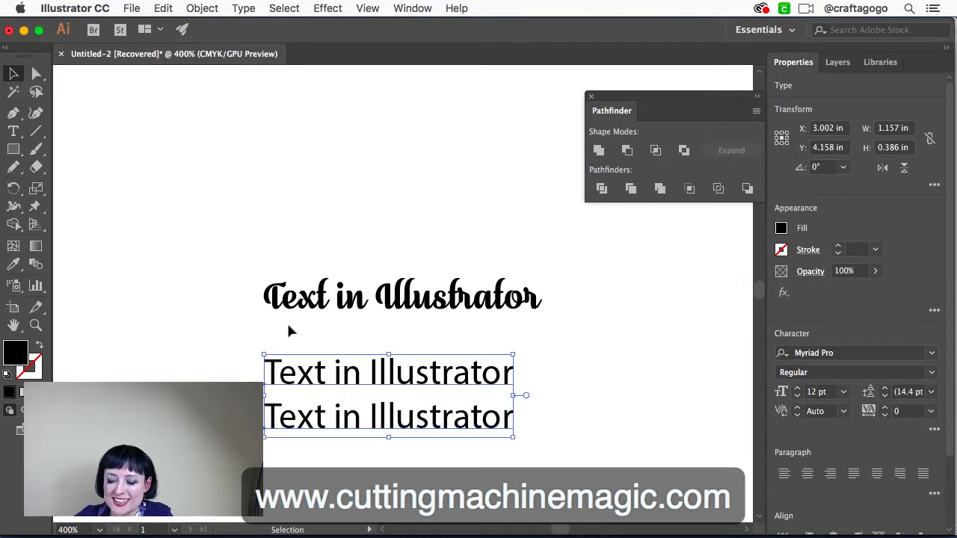
pyautogui.click(289, 327)
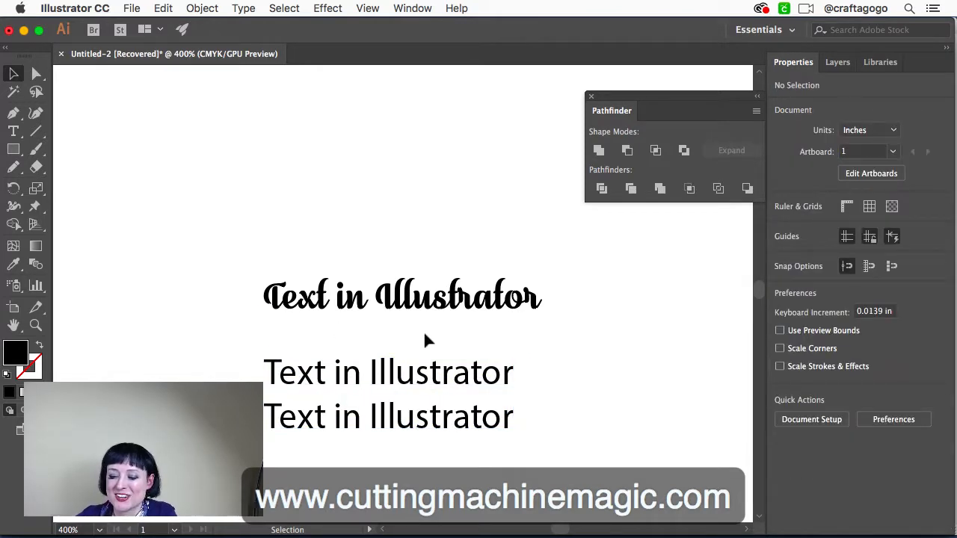
# Inspect the united script group at 800% zoom and select the plain text line directly beneath it
pyautogui.click(248, 271)
pyautogui.press('super+equal')
pyautogui.press('super+equal')
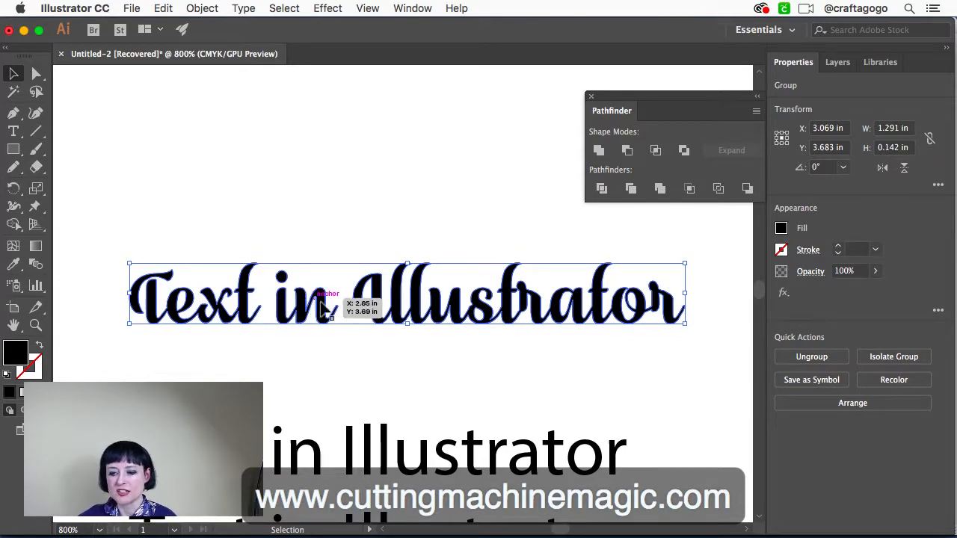
pyautogui.scroll(-5, 461, 357)
pyautogui.hscroll(-1, 461, 357)
pyautogui.click(460, 360)
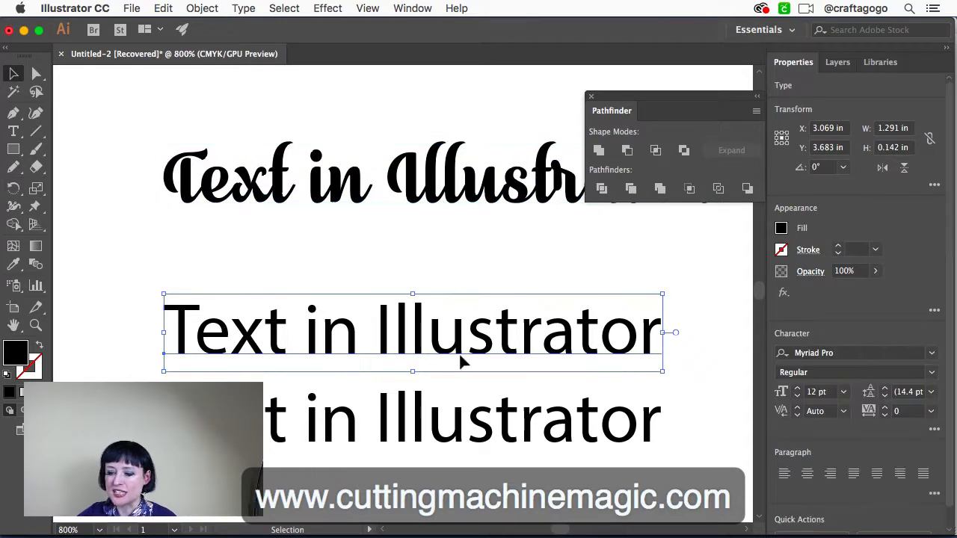
pyautogui.scroll(1, 430, 273)
pyautogui.hscroll(1, 430, 273)
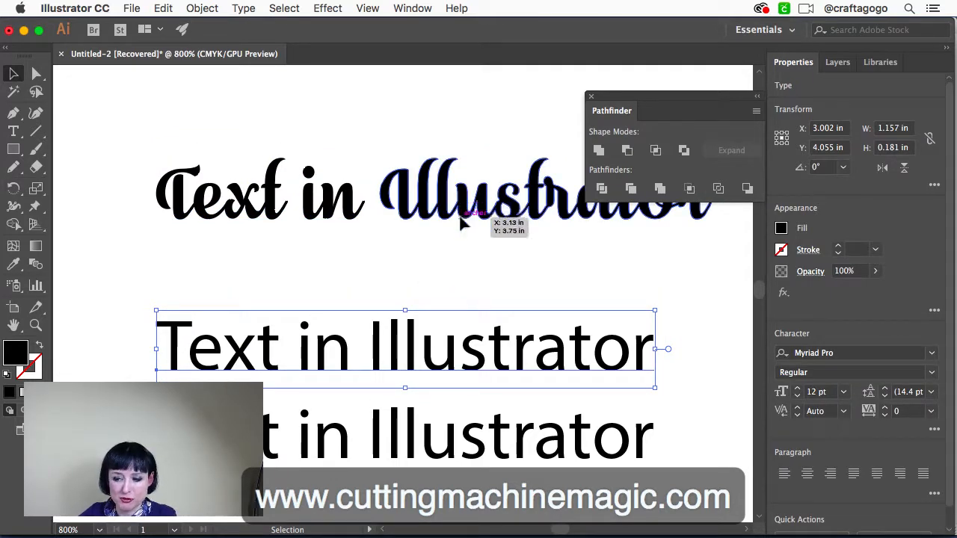
# Switch to Cricut Design Space in Chrome and select all the separate letters of the Adalaide writing line
pyautogui.moveTo(356, 524)
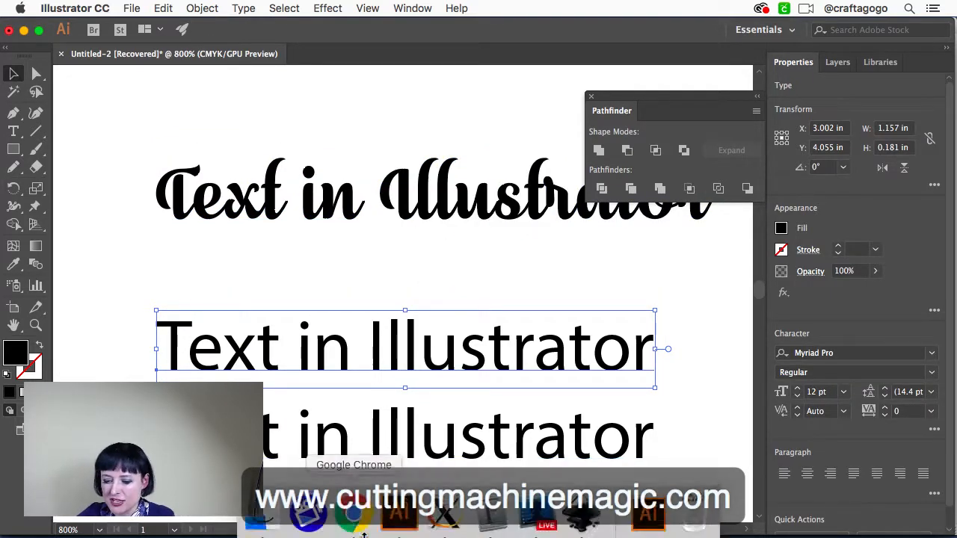
pyautogui.click(356, 523)
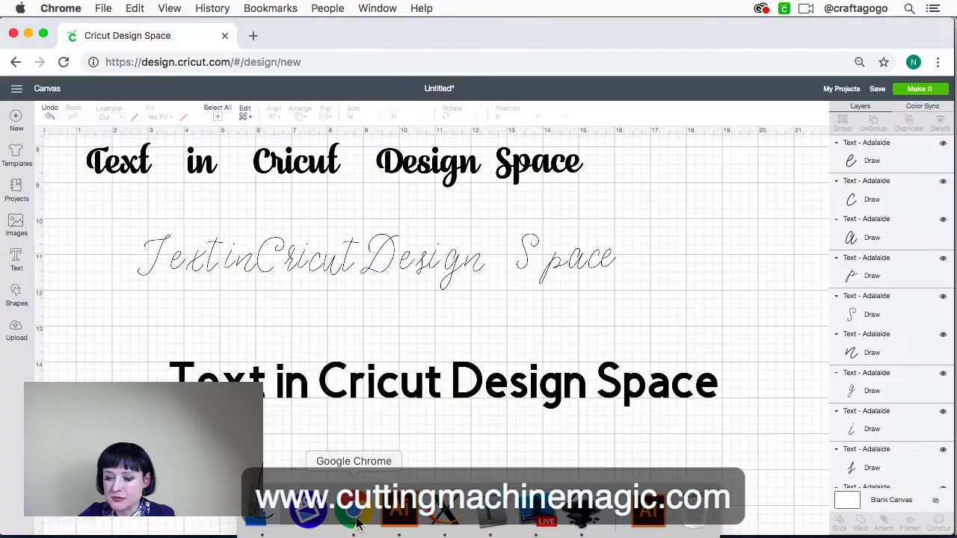
pyautogui.click(342, 259)
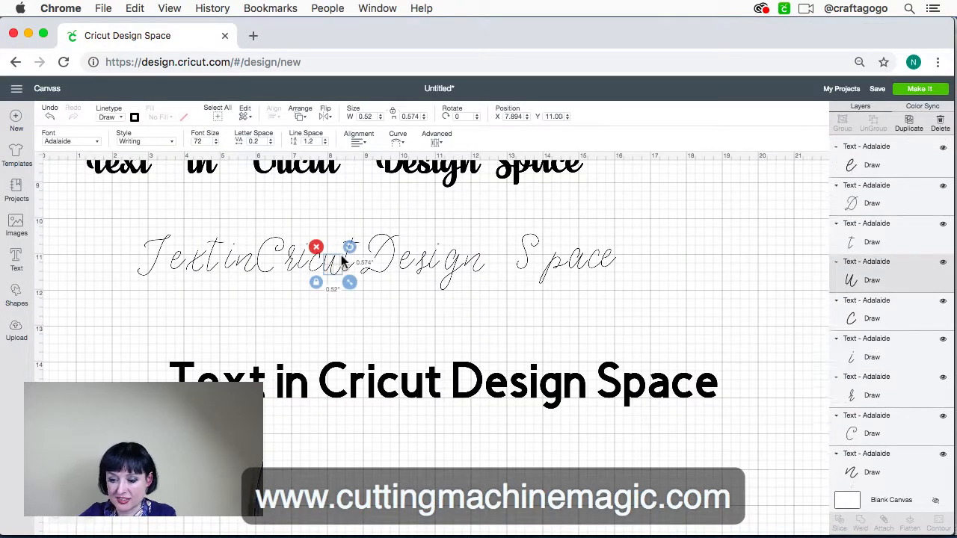
pyautogui.moveTo(613, 333); pyautogui.dragTo(126, 244)
pyautogui.scroll(-2, 297, 292)
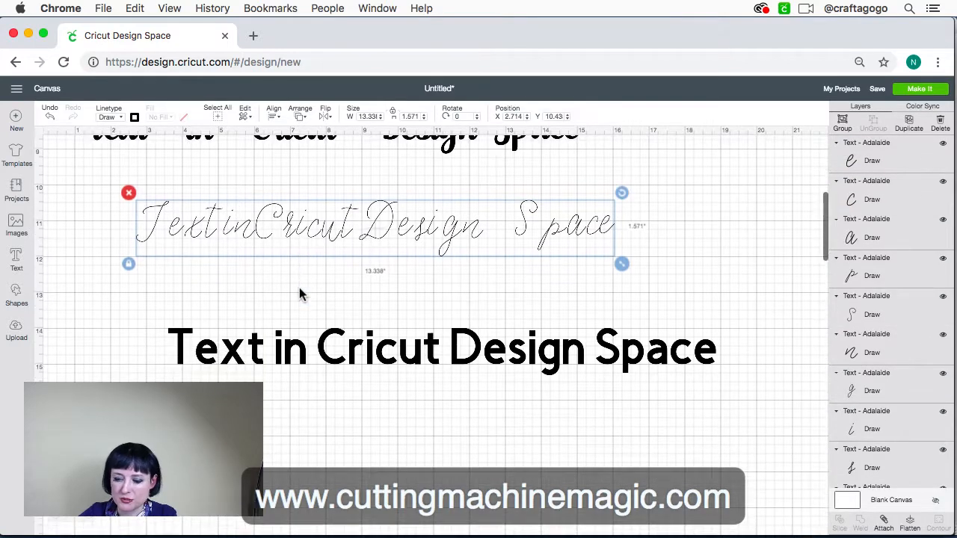
# Apply the system font ANTIFONT to the Cricut Sans text line and place the line just below the Adalaide writing line
pyautogui.click(326, 361)
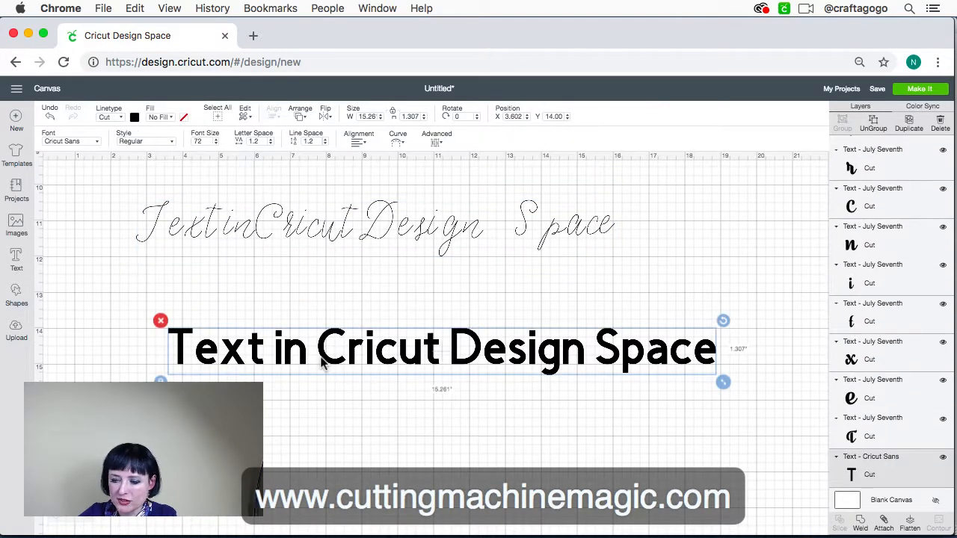
pyautogui.moveTo(354, 349); pyautogui.dragTo(288, 302)
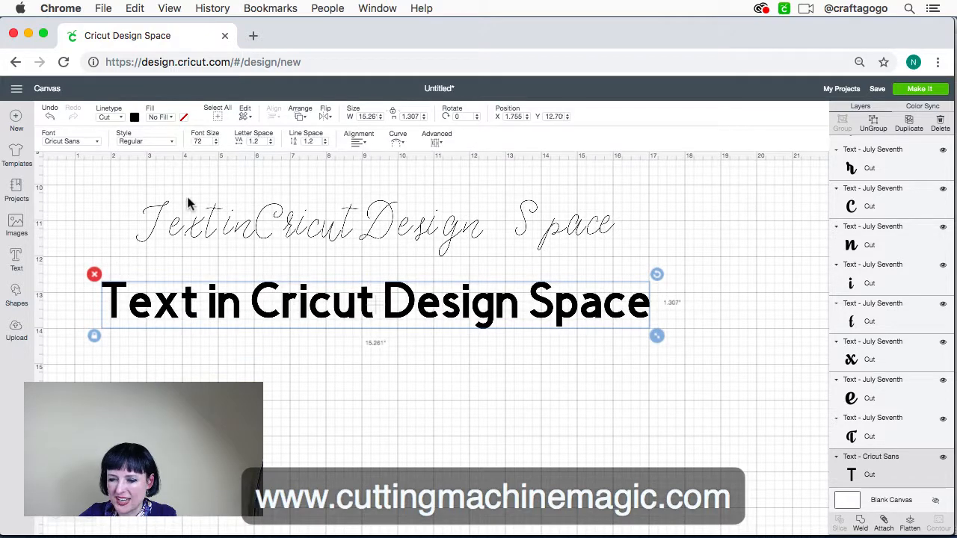
pyautogui.click(97, 141)
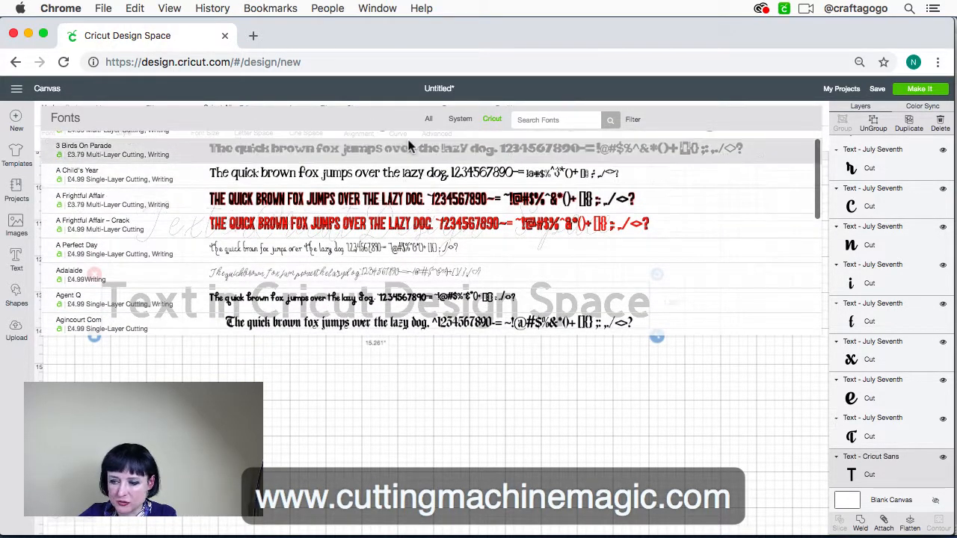
pyautogui.click(461, 121)
pyautogui.scroll(1, 465, 202)
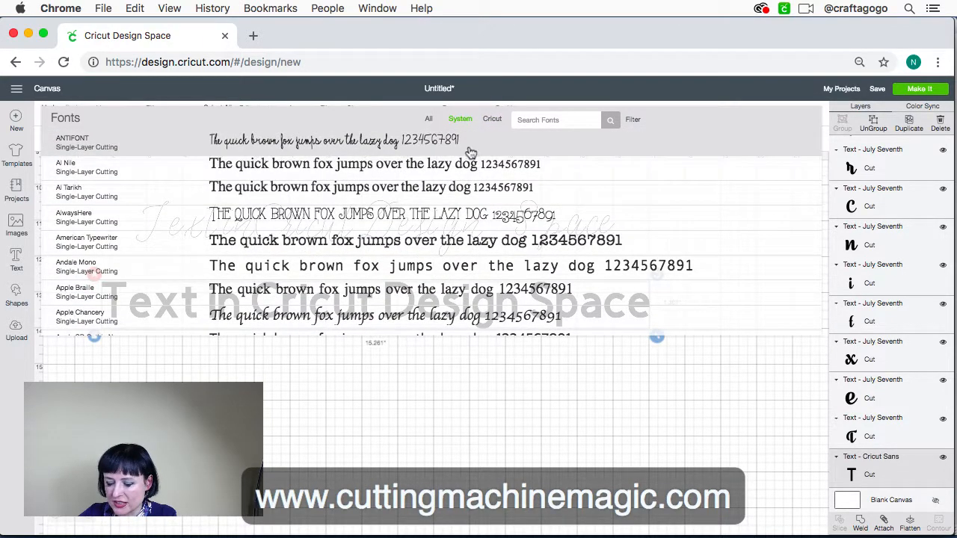
pyautogui.click(468, 143)
pyautogui.click(511, 388)
pyautogui.moveTo(502, 341); pyautogui.dragTo(78, 268)
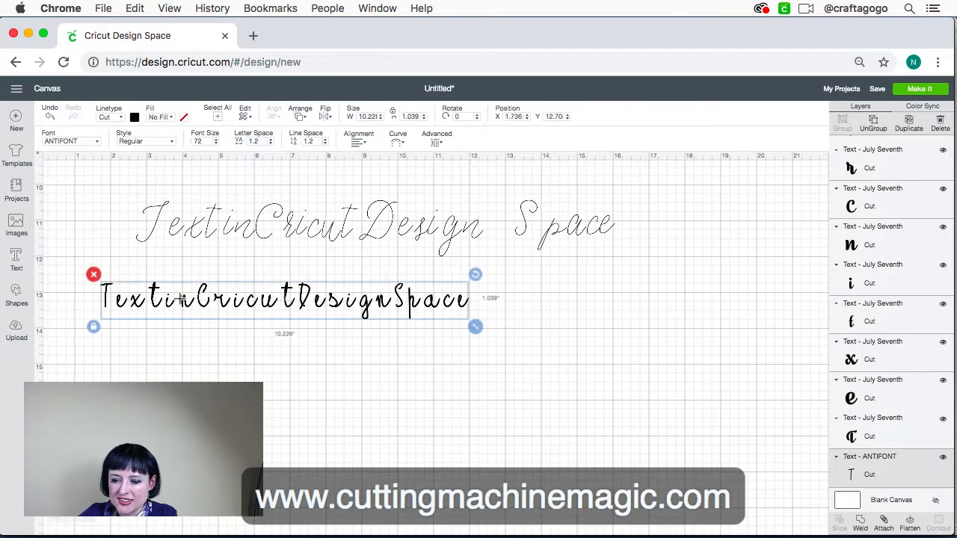
pyautogui.moveTo(189, 308); pyautogui.dragTo(236, 303)
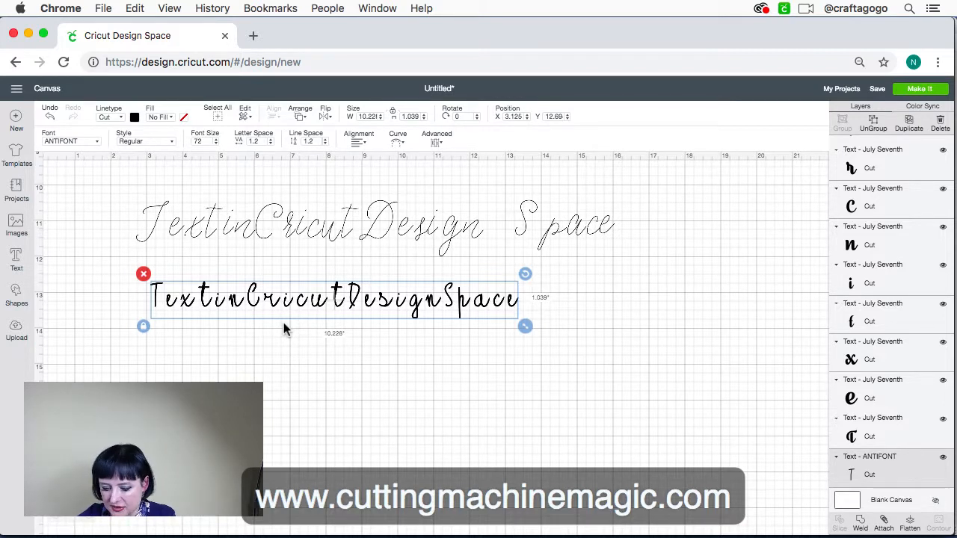
# Select the Adalaide letters and the ANTIFONT line in turn to compare the writing font with the cut font
pyautogui.click(338, 234)
pyautogui.moveTo(620, 255); pyautogui.dragTo(123, 196)
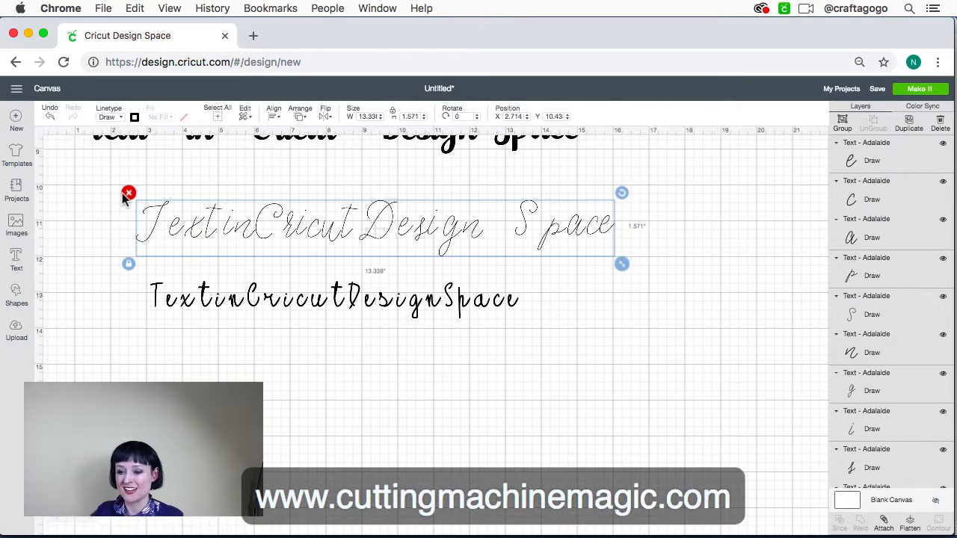
pyautogui.click(427, 307)
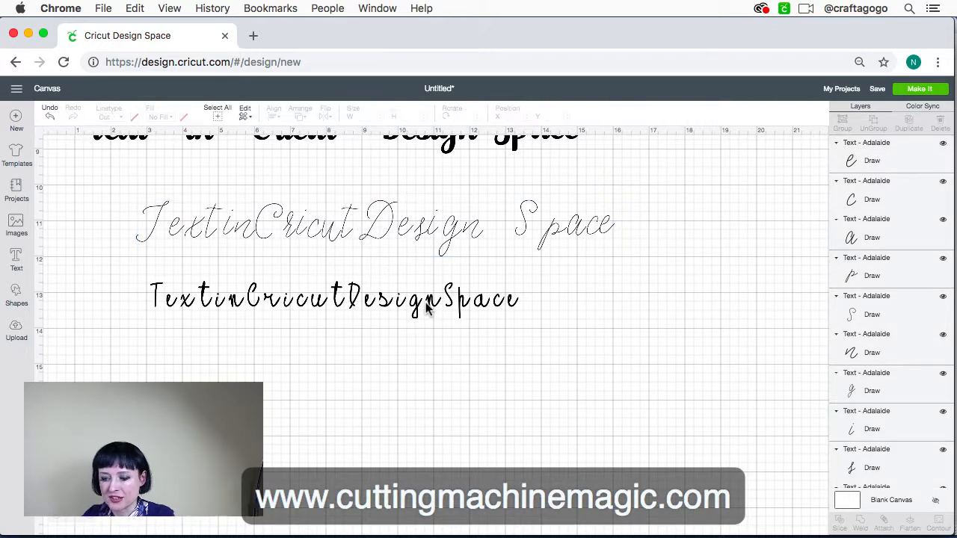
pyautogui.click(434, 303)
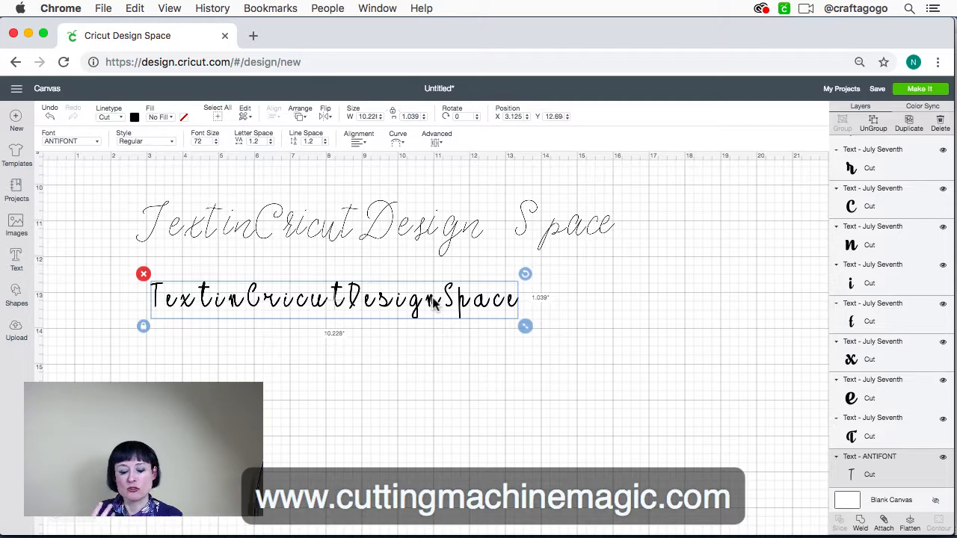
pyautogui.click(365, 361)
pyautogui.moveTo(525, 340); pyautogui.dragTo(124, 280)
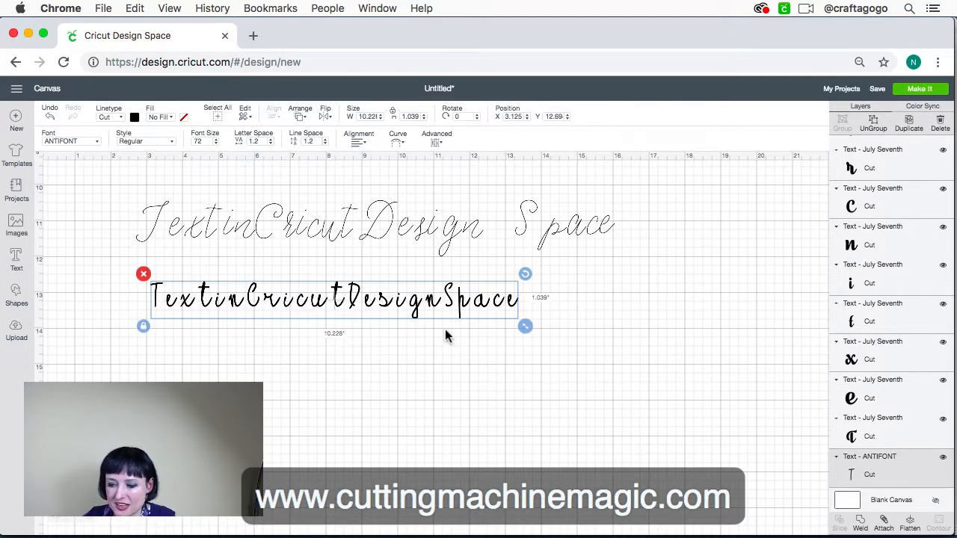
# Switch to Illustrator and set the font of the selected plain text line to Antifontscript
pyautogui.moveTo(336, 535)
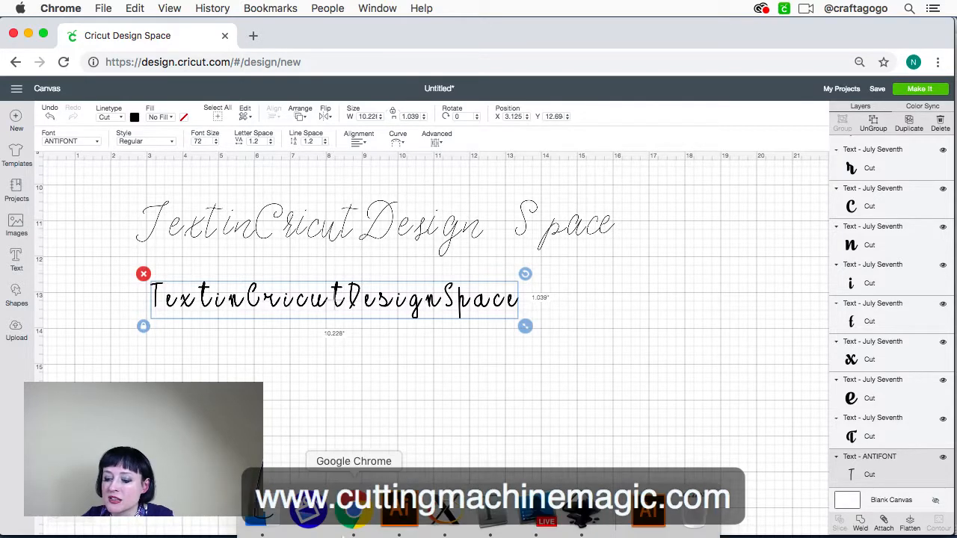
pyautogui.click(397, 508)
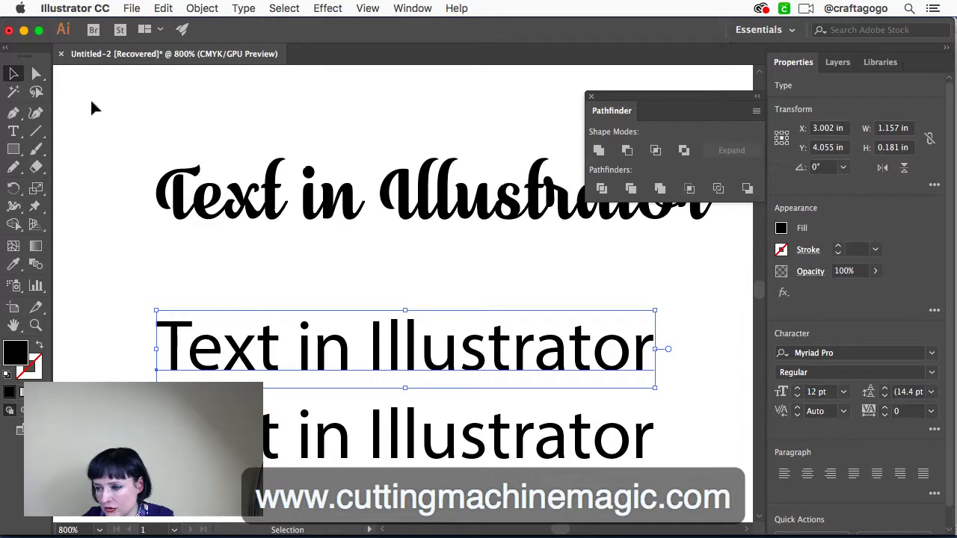
pyautogui.click(933, 353)
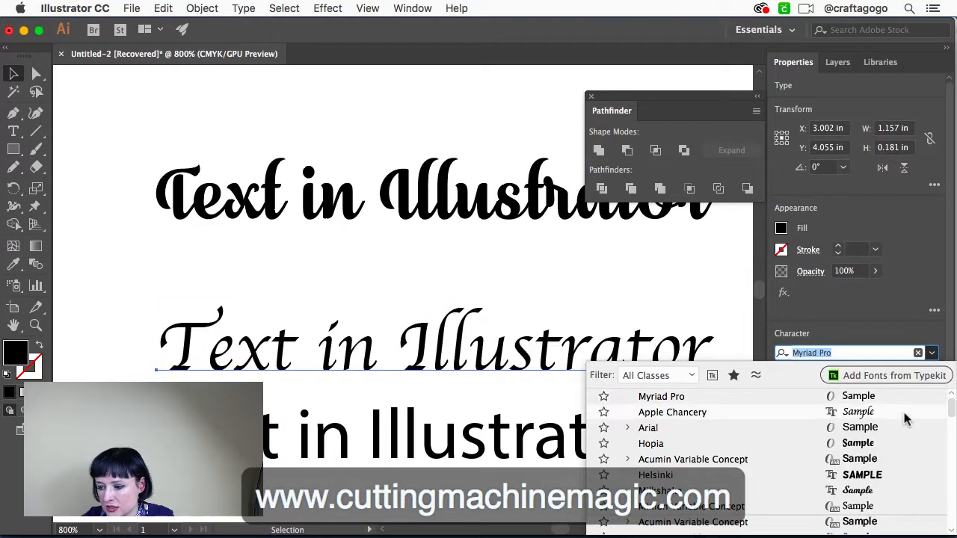
pyautogui.scroll(-5, 902, 423)
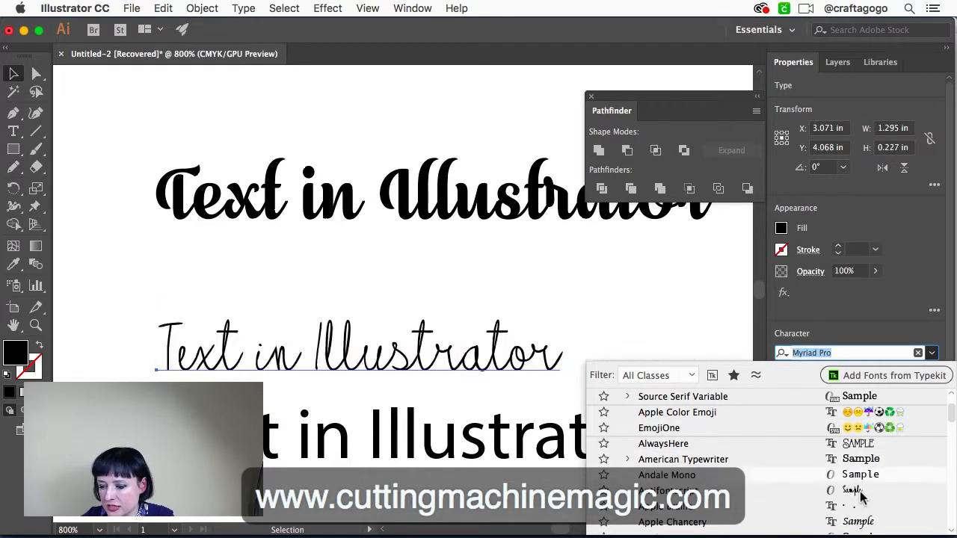
pyautogui.click(864, 492)
pyautogui.scroll(-3, 598, 290)
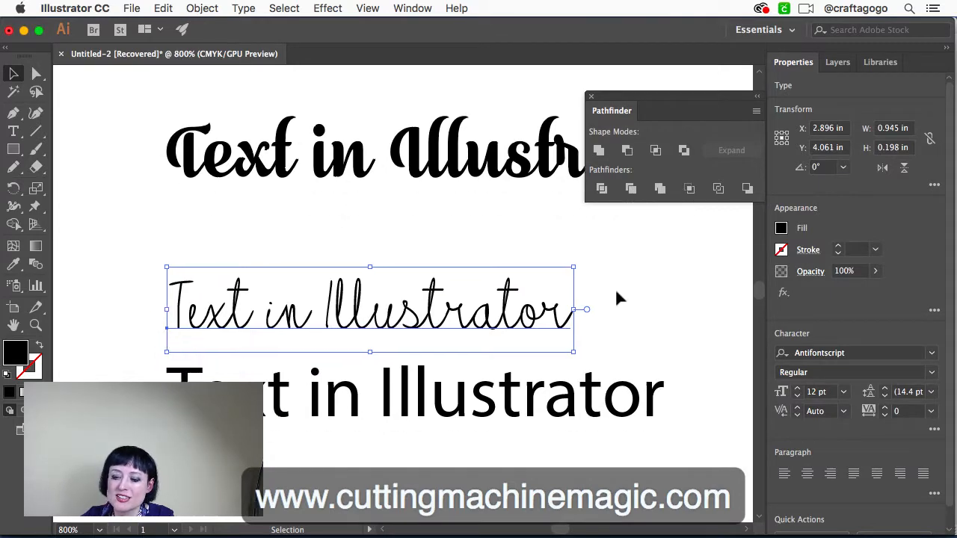
pyautogui.scroll(-2, 434, 302)
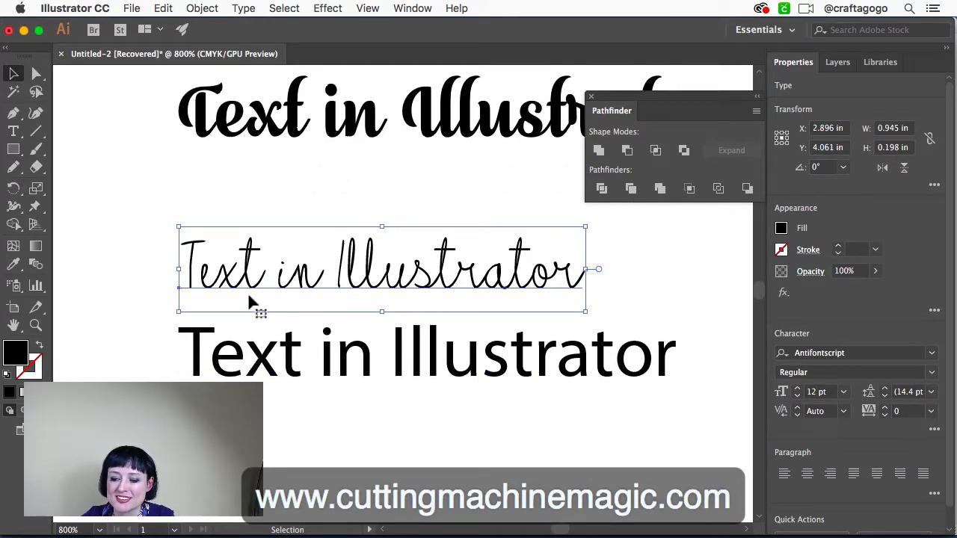
# Move the Myriad Pro text line further down to leave a clear gap beneath the thin script line
pyautogui.click(99, 258)
pyautogui.moveTo(330, 369); pyautogui.dragTo(348, 427)
pyautogui.hscroll(2, 419, 338)
pyautogui.scroll(1, 419, 337)
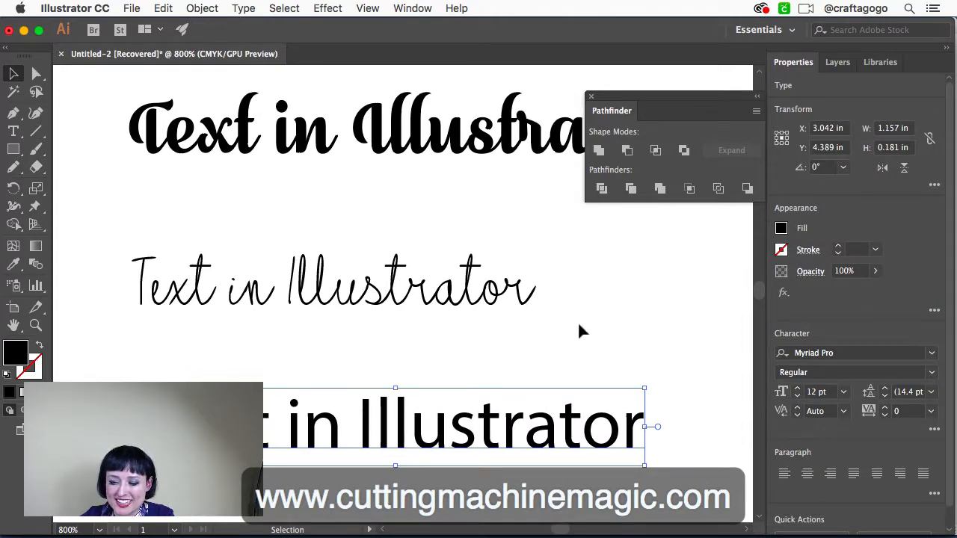
# Convert the Antifontscript text line to outlines and examine its overlapping letters at 1600% zoom
pyautogui.moveTo(579, 323); pyautogui.dragTo(130, 239)
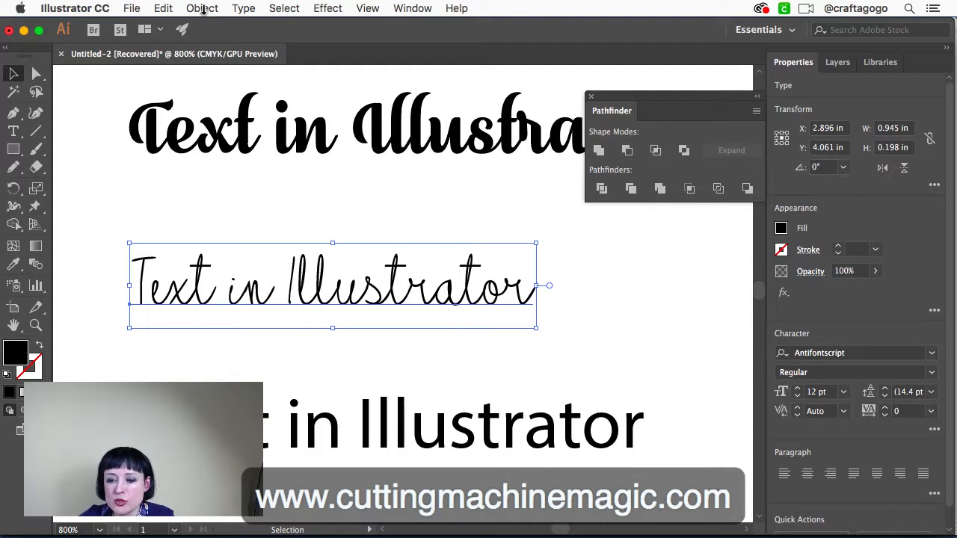
pyautogui.click(242, 9)
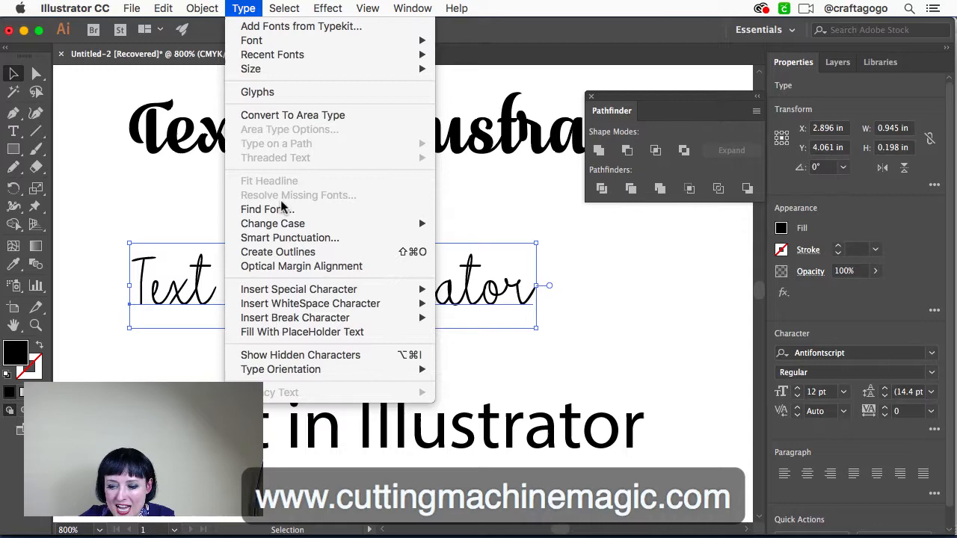
pyautogui.click(281, 254)
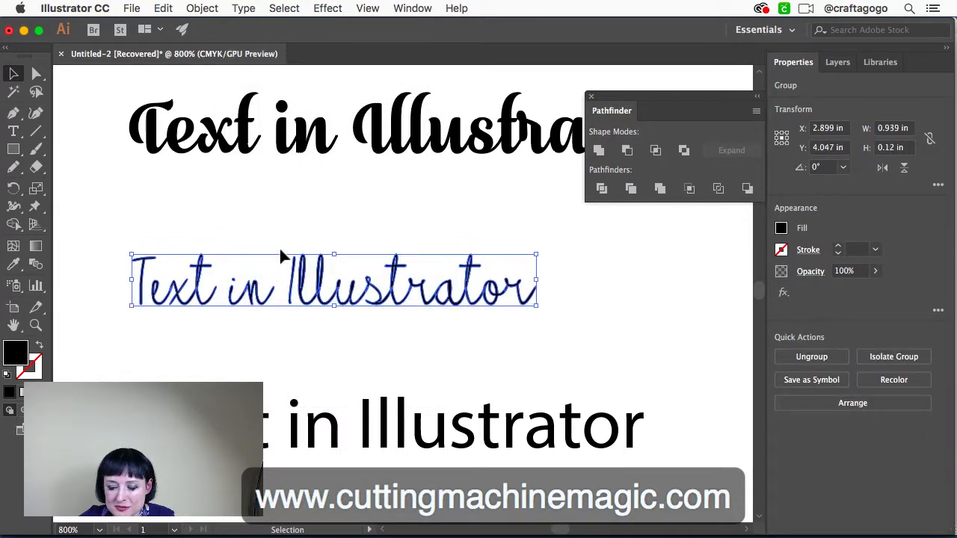
pyautogui.press('super+equal')
pyautogui.press('super+equal')
pyautogui.hscroll(-2, 273, 268)
pyautogui.scroll(-1, 274, 268)
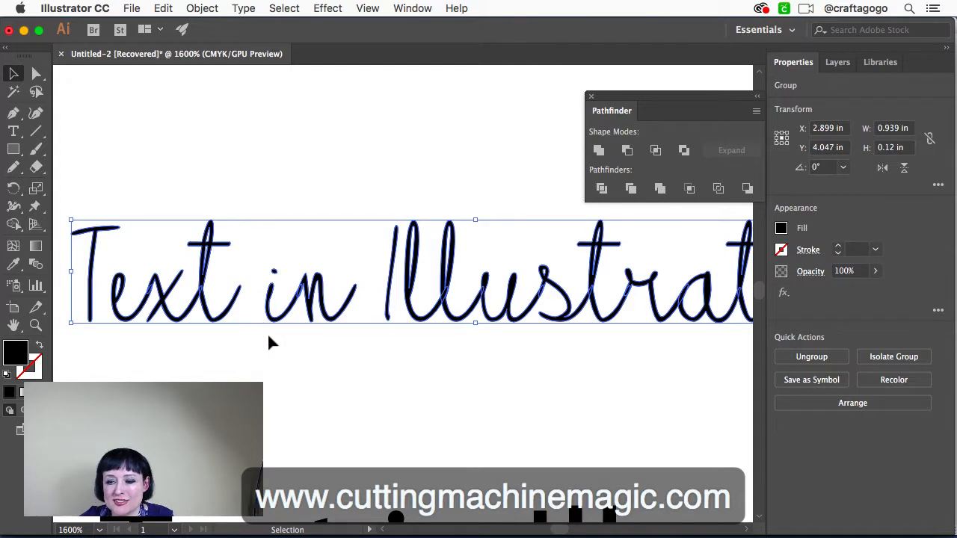
pyautogui.scroll(-1, 265, 344)
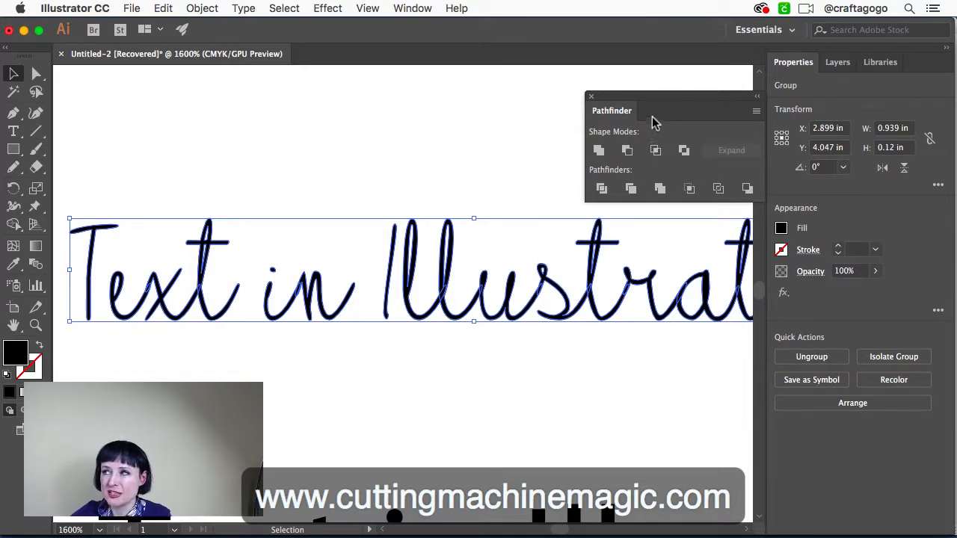
# Unite the overlapping outlined letters of the thin script line with Pathfinder and clear the selection
pyautogui.click(419, 9)
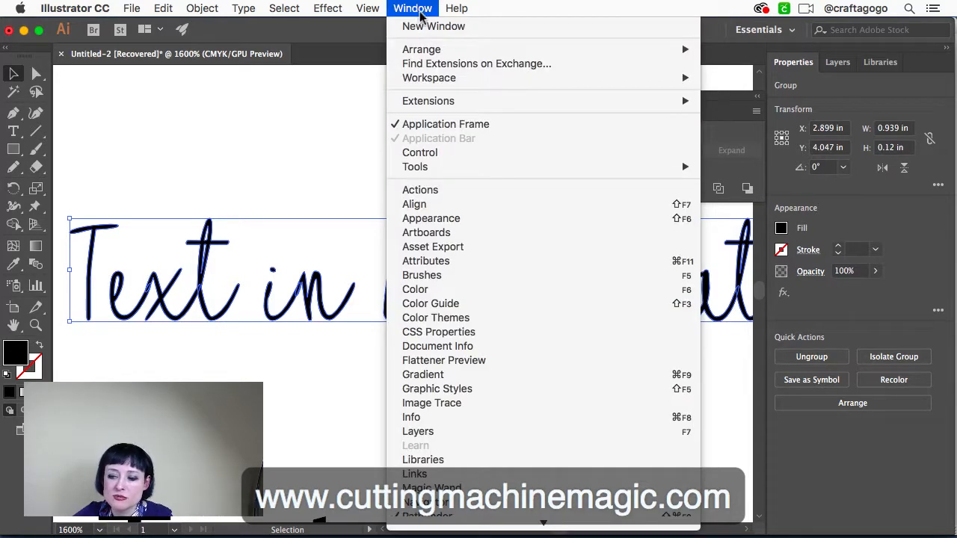
pyautogui.scroll(-3, 442, 434)
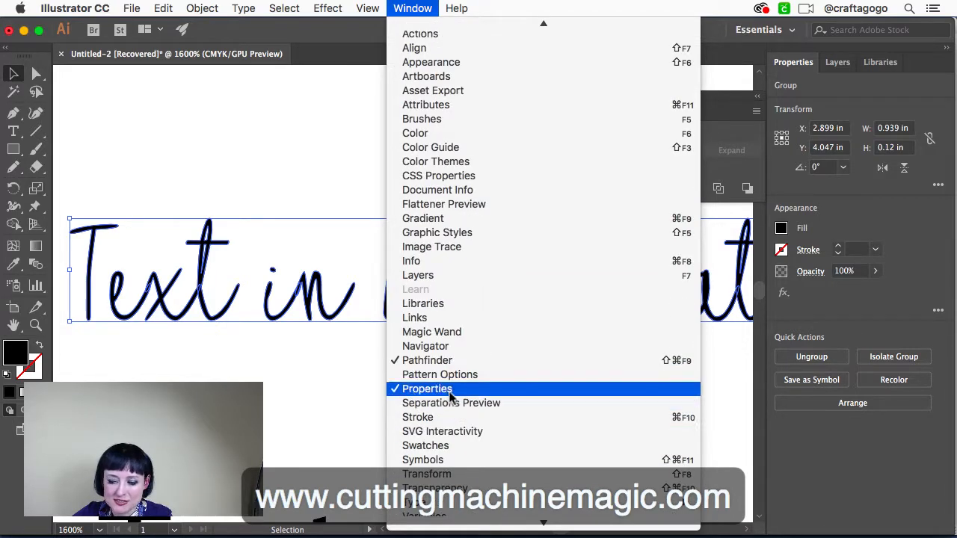
pyautogui.click(301, 151)
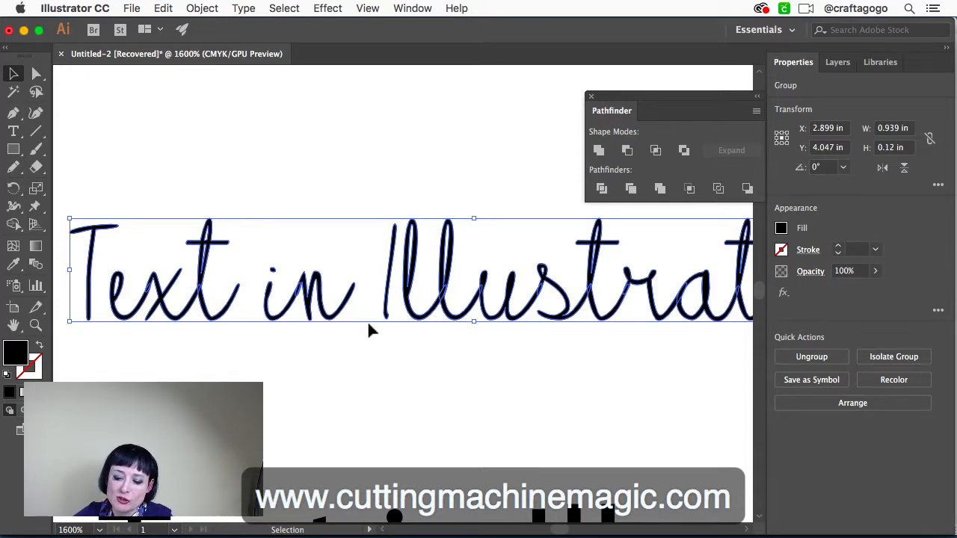
pyautogui.click(599, 151)
pyautogui.click(446, 364)
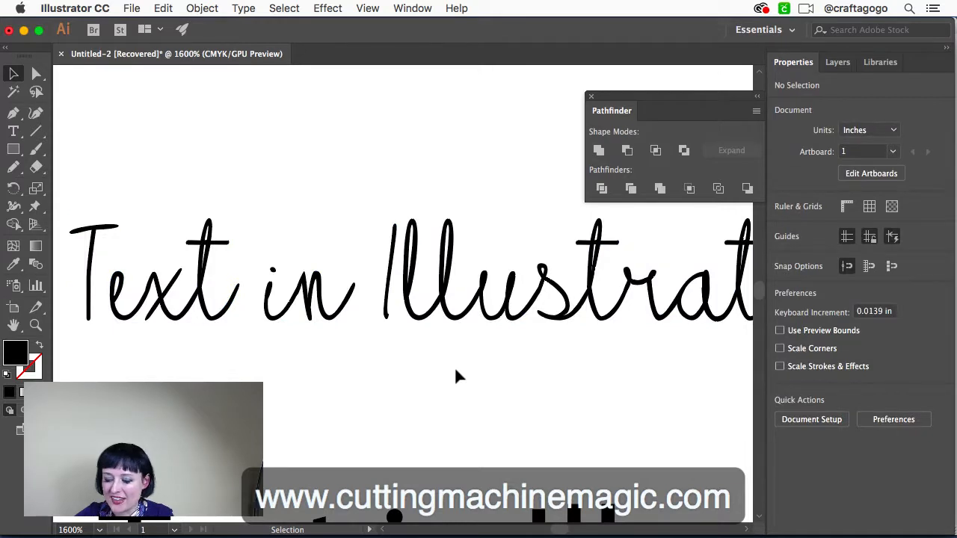
# Select the thin script group and the bold script group in turn at 800% zoom to compare them
pyautogui.press('super+minus')
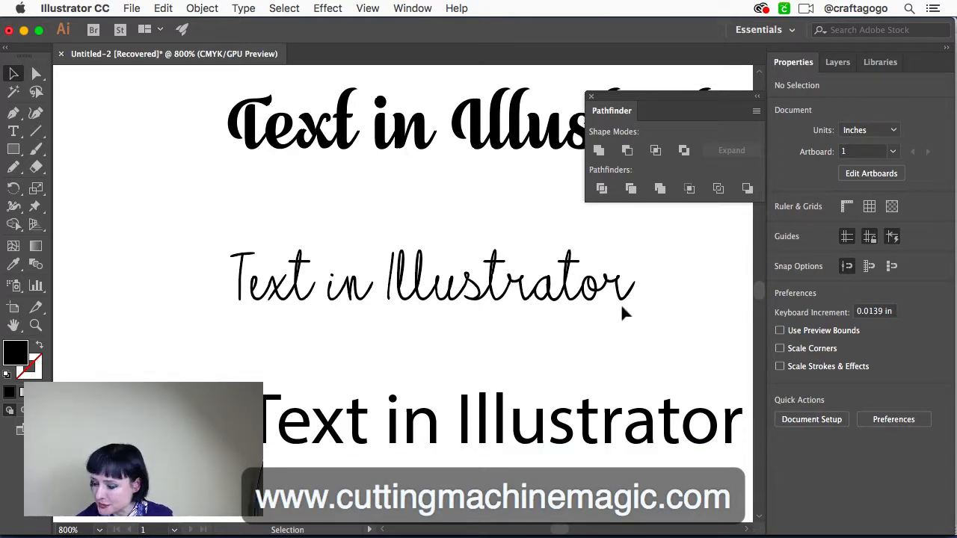
pyautogui.click(497, 295)
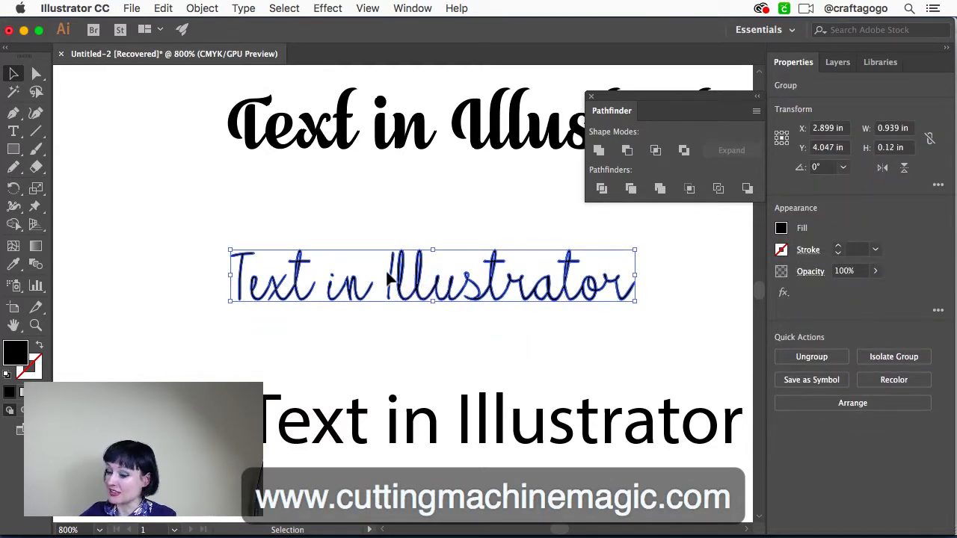
pyautogui.click(431, 144)
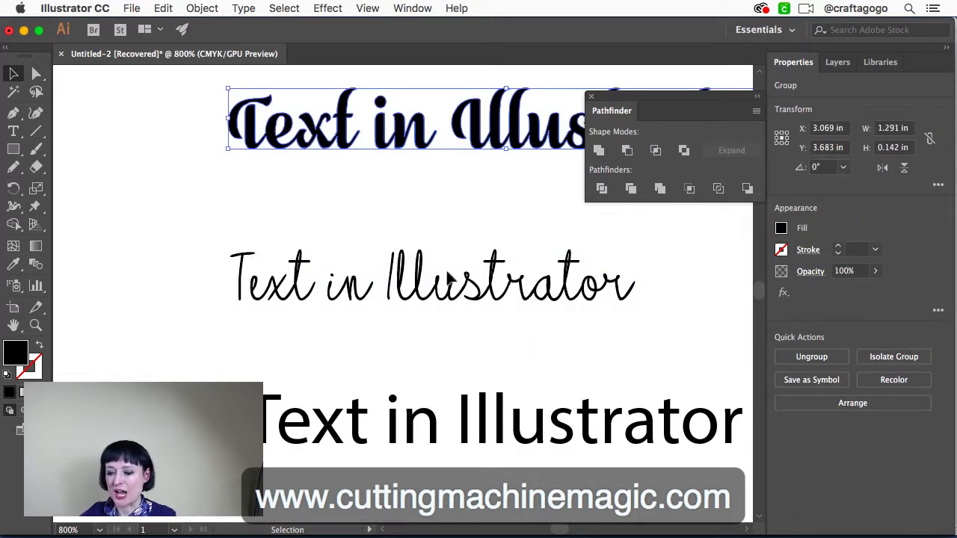
pyautogui.click(455, 309)
pyautogui.scroll(-5, 455, 323)
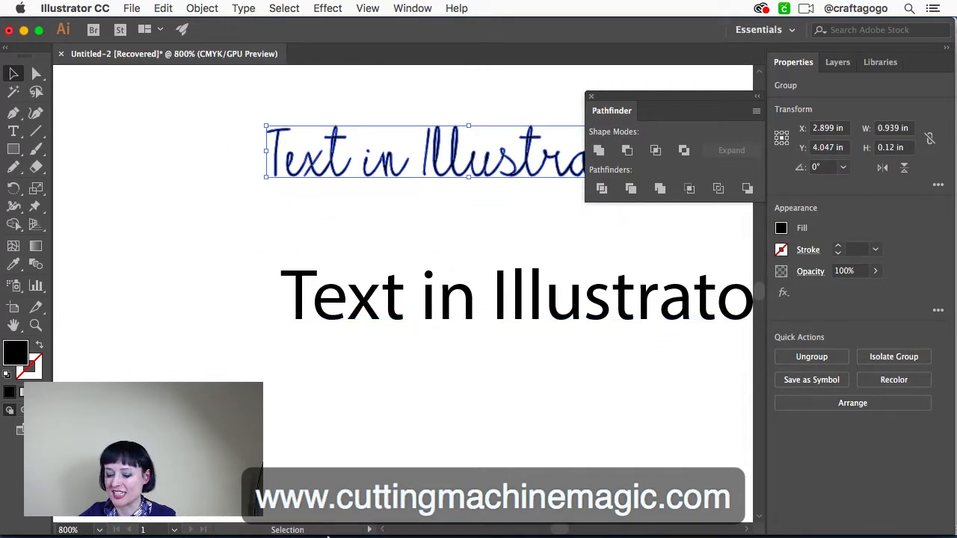
# Switch to Inkscape and move the "Text in Inkscape" line up and to the left, to about X 229, Y 514 px
pyautogui.click(582, 512)
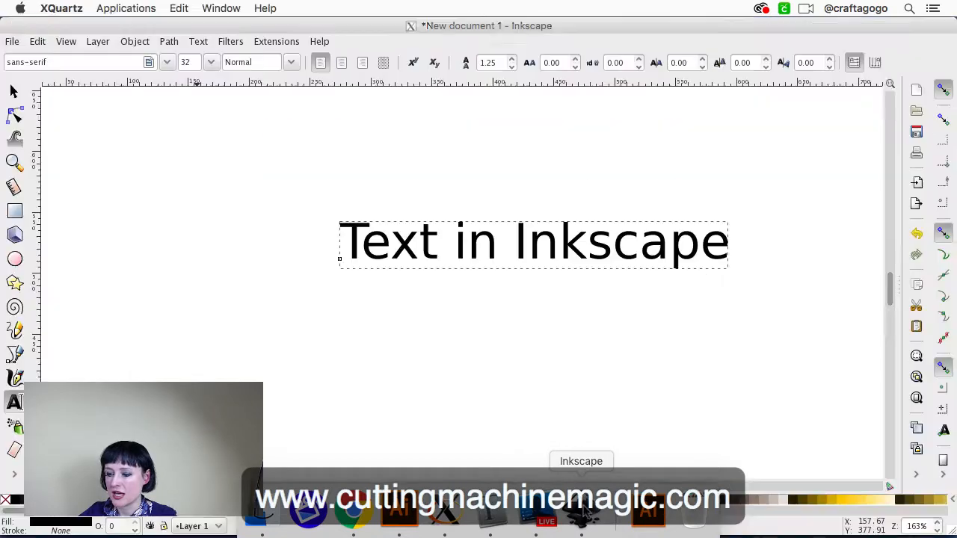
pyautogui.click(487, 256)
pyautogui.click(13, 90)
pyautogui.moveTo(397, 240); pyautogui.dragTo(337, 226)
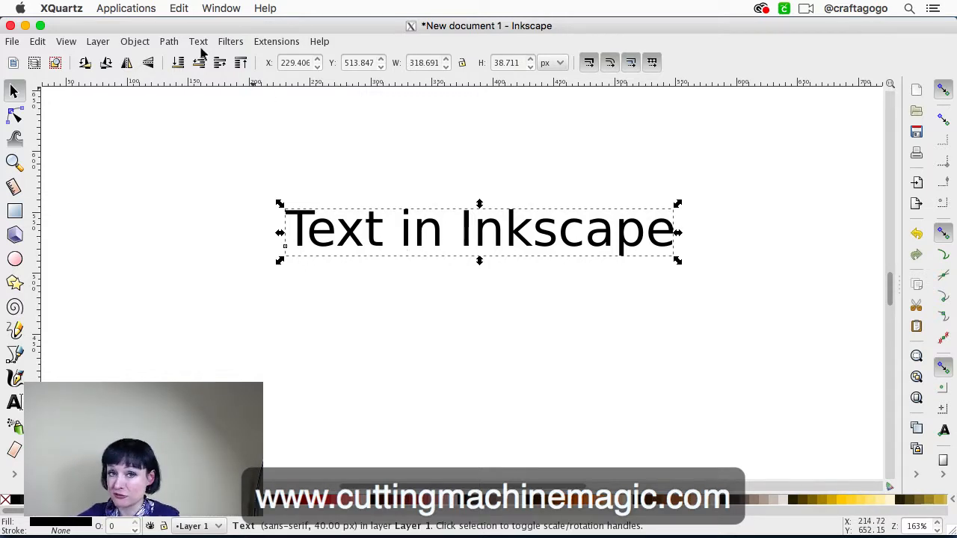
# Deselect and reselect the text line to view its scale handles and its rotation handles
pyautogui.click(124, 175)
pyautogui.click(348, 237)
pyautogui.hscroll(-2, 337, 257)
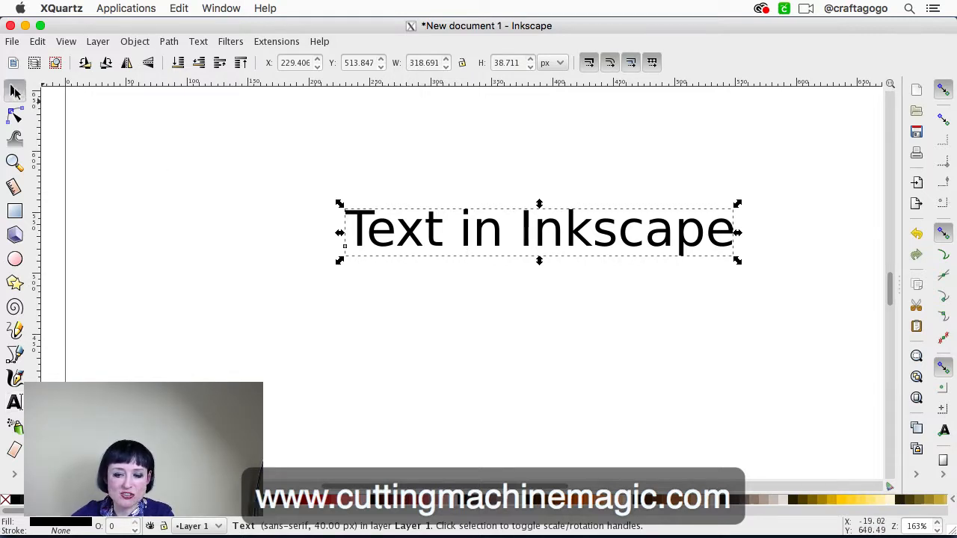
pyautogui.click(362, 243)
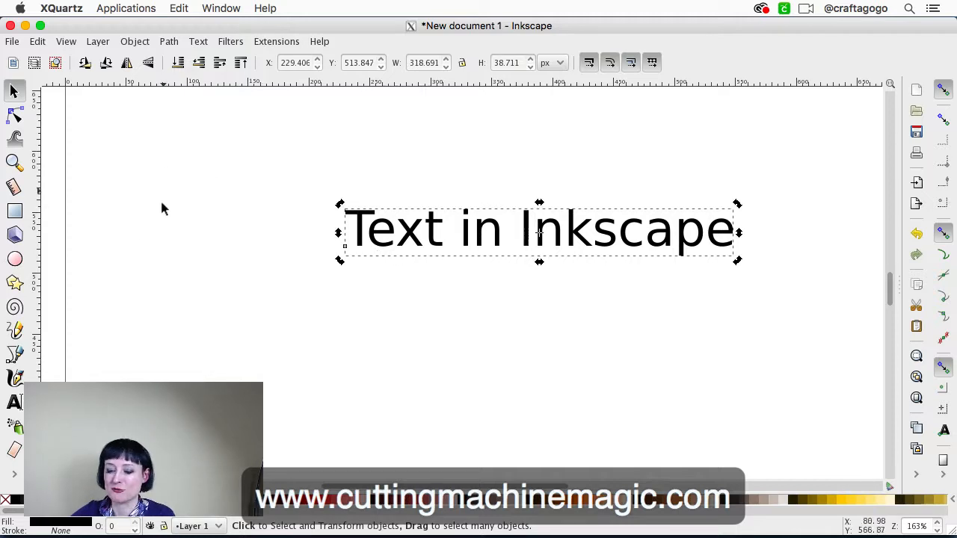
pyautogui.scroll(-1, 137, 247)
# Change the font family of the "Text in Inkscape" line to July Seventh using the Text tool
pyautogui.click(14, 402)
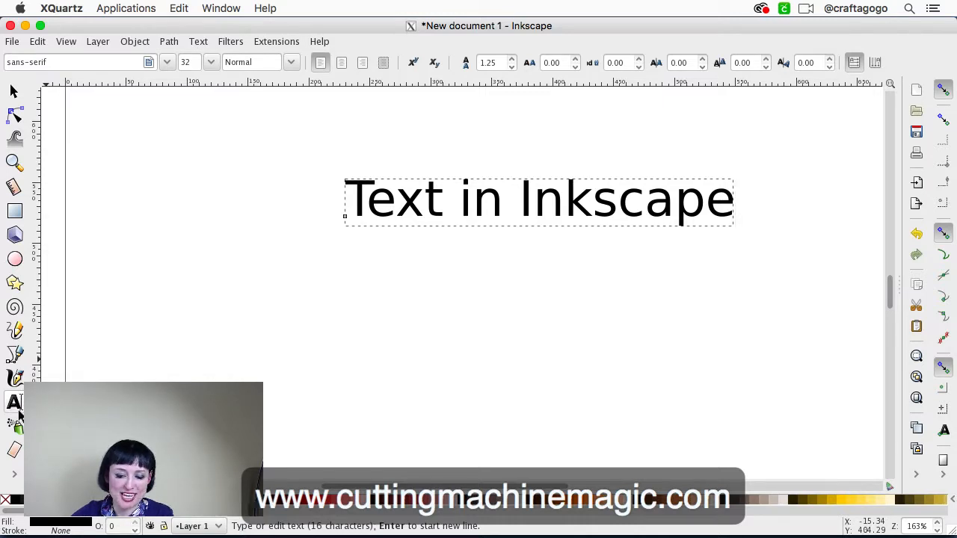
pyautogui.scroll(3, 363, 320)
pyautogui.hscroll(2, 363, 320)
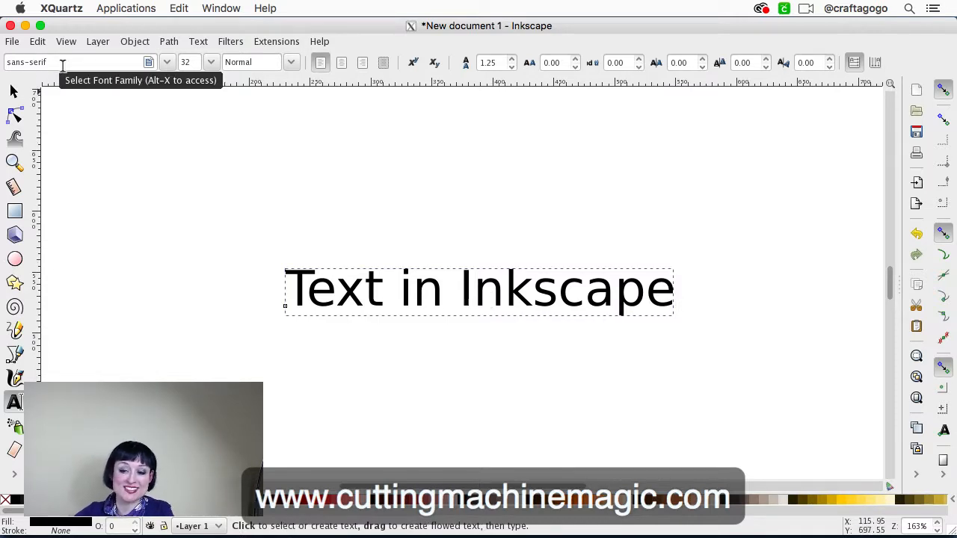
pyautogui.click(168, 65)
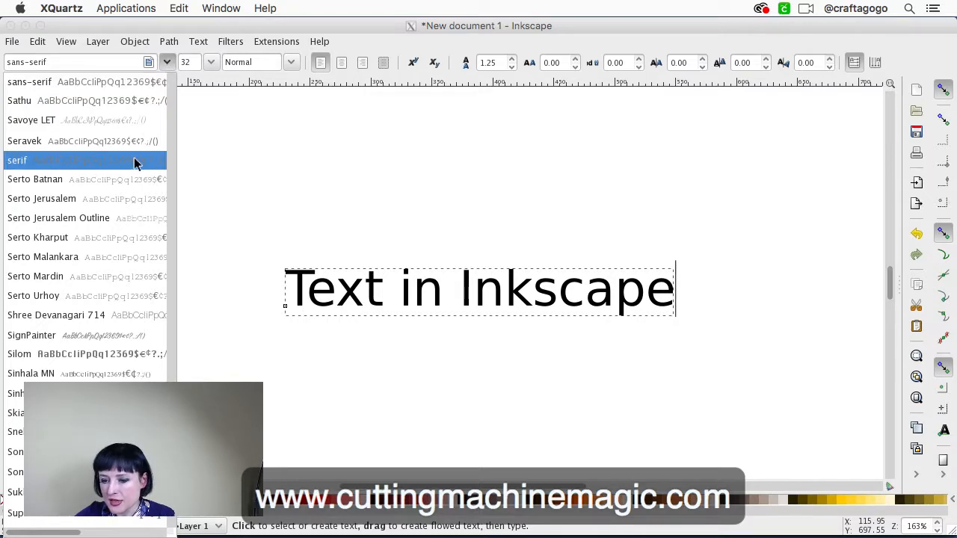
pyautogui.scroll(20, 135, 164)
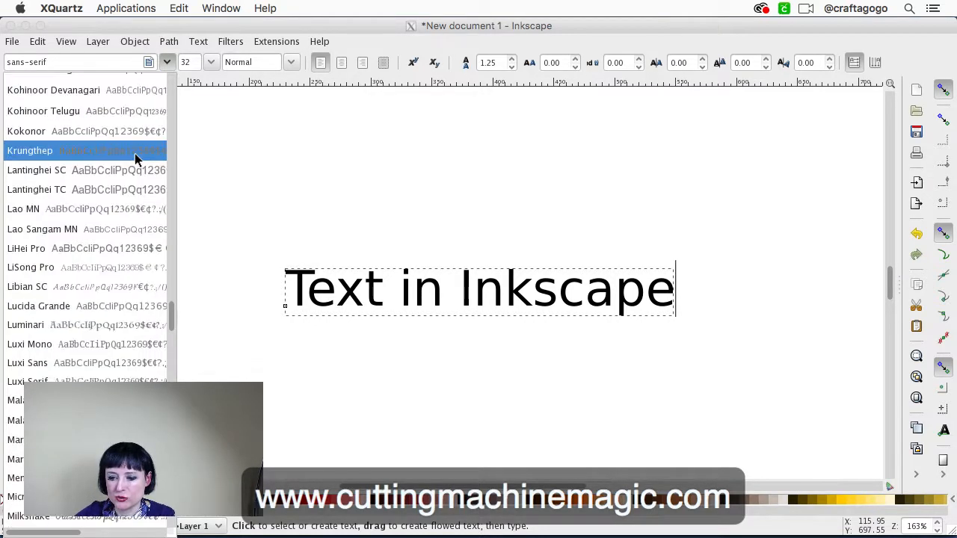
pyautogui.scroll(10, 135, 154)
pyautogui.scroll(-3, 135, 154)
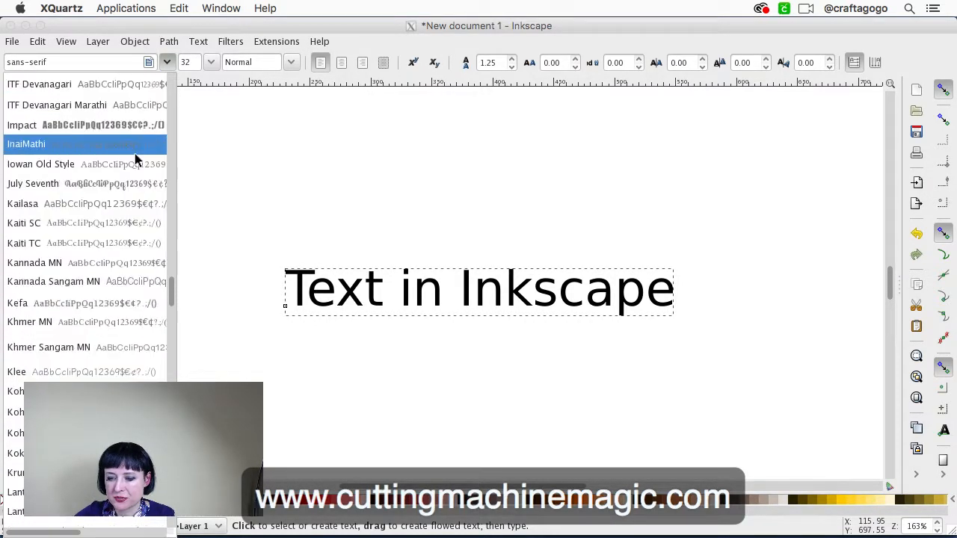
pyautogui.scroll(-3, 123, 206)
pyautogui.scroll(3, 122, 208)
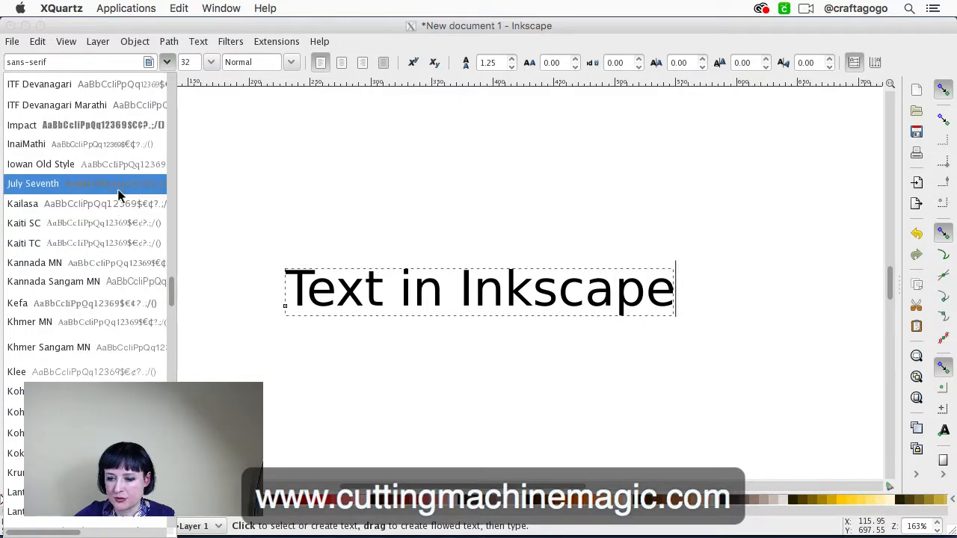
pyautogui.click(118, 191)
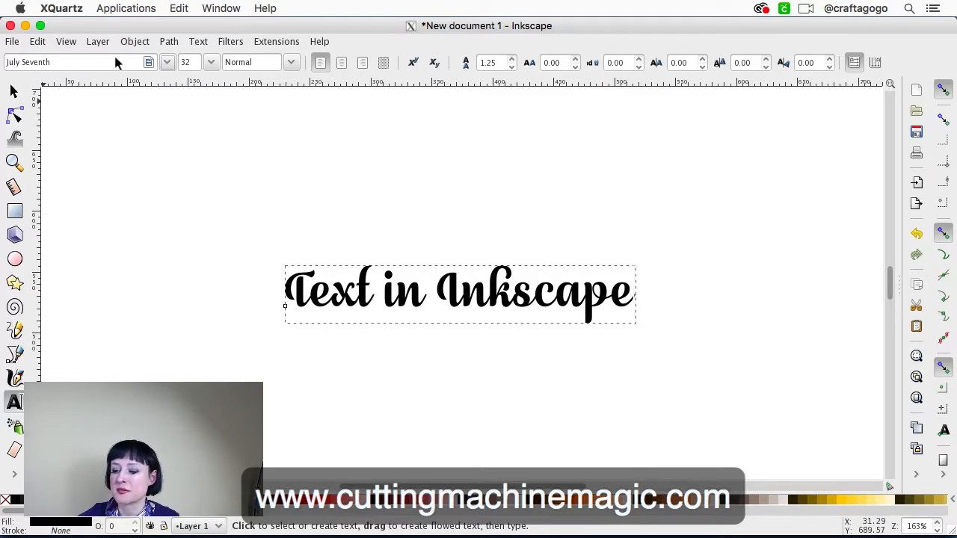
# Select the July Seventh text with the Selection tool, view its scale and rotation handles, and deselect it
pyautogui.click(14, 91)
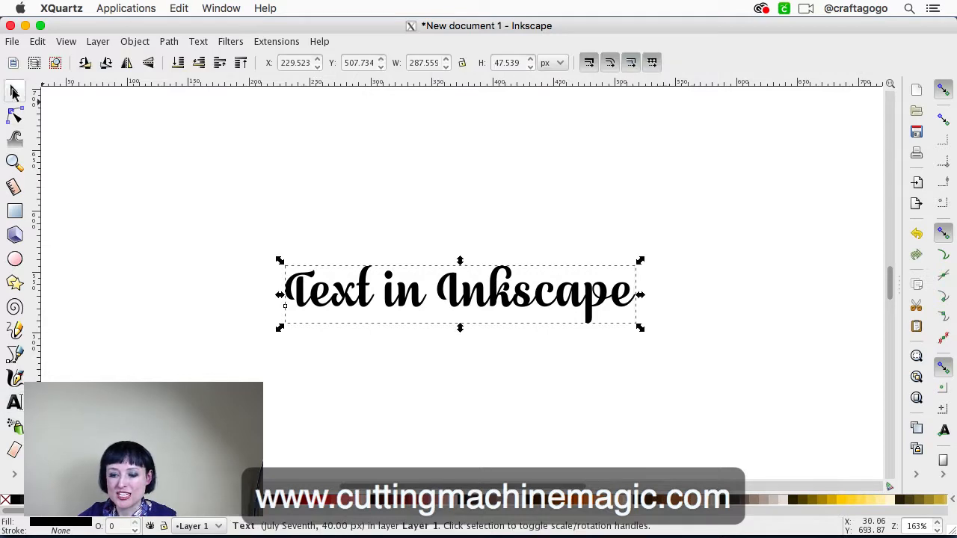
pyautogui.click(320, 308)
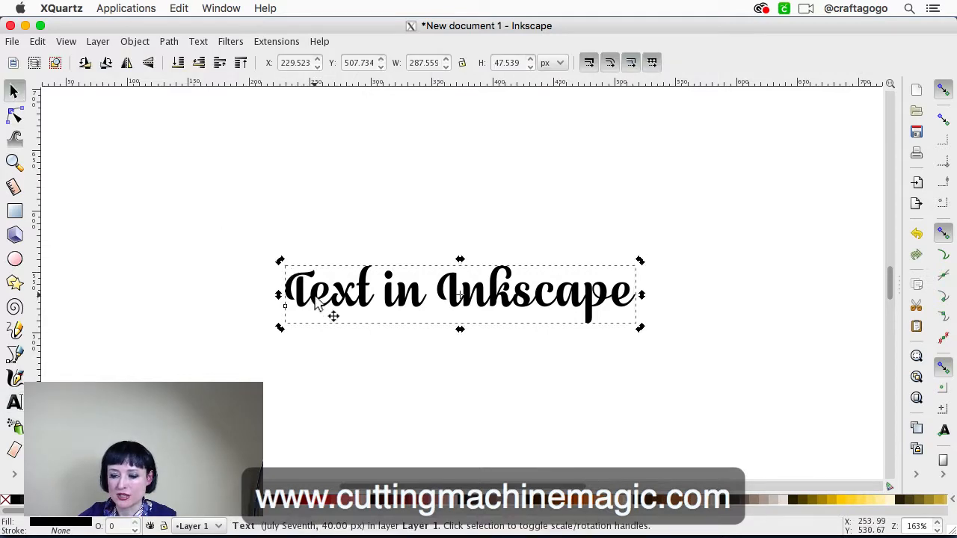
pyautogui.click(257, 198)
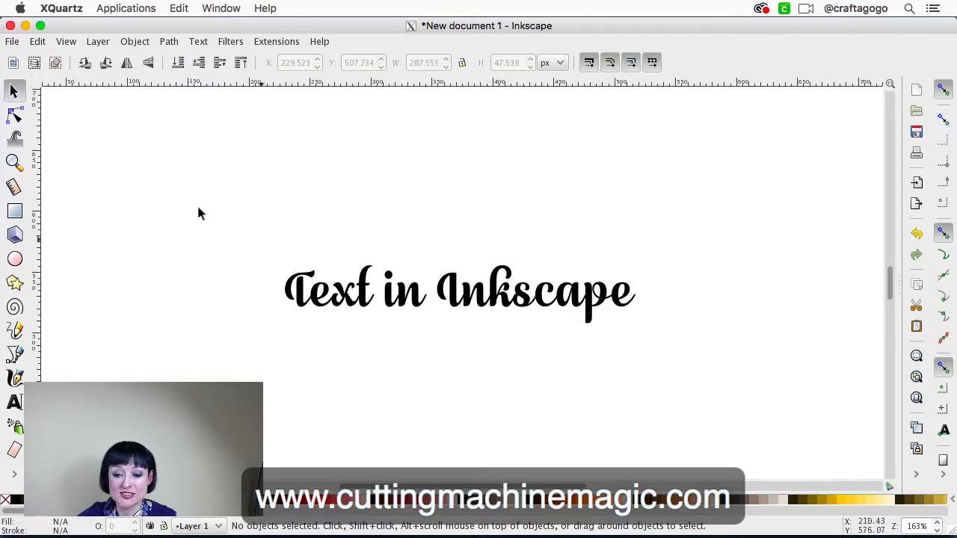
pyautogui.click(16, 91)
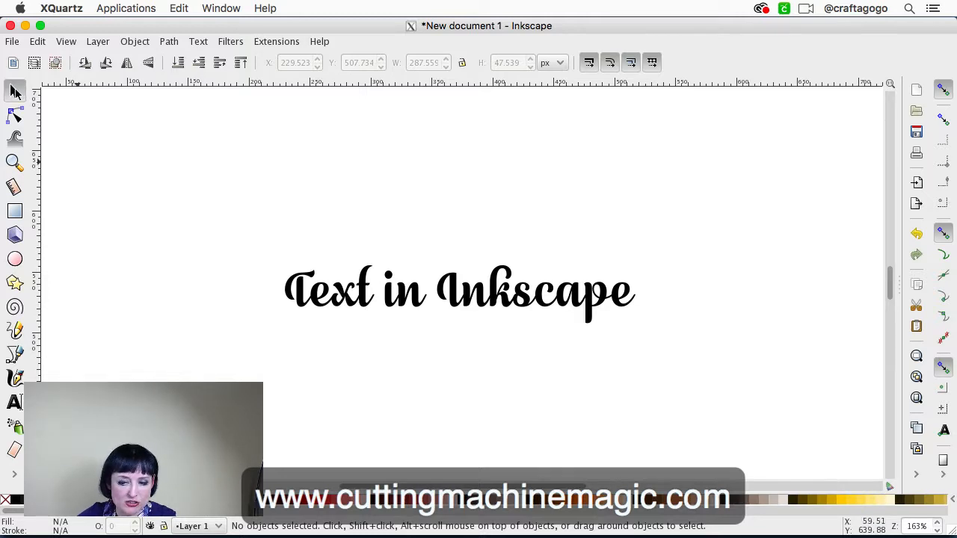
# Convert the July Seventh "Text in Inkscape" line from editable text to paths with Object to Path
pyautogui.click(348, 295)
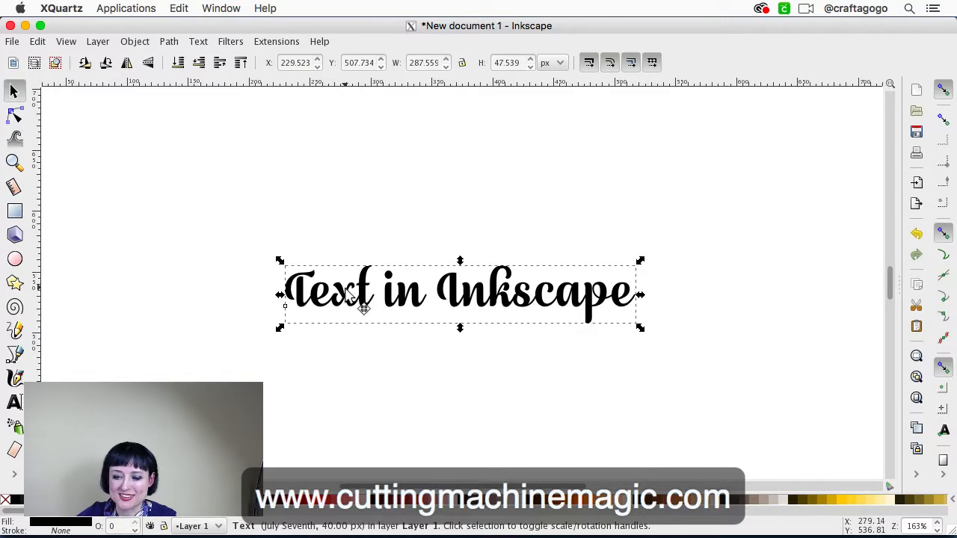
pyautogui.click(170, 42)
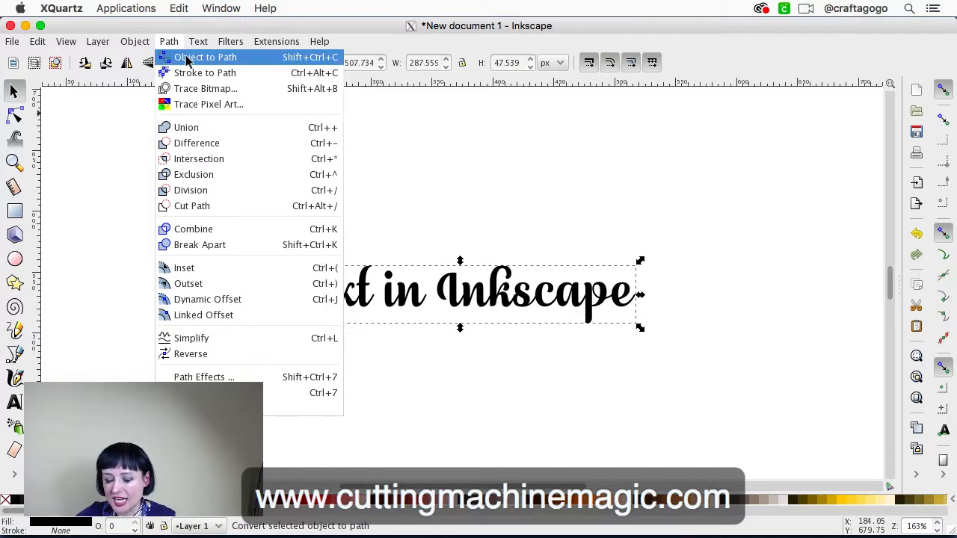
pyautogui.click(187, 58)
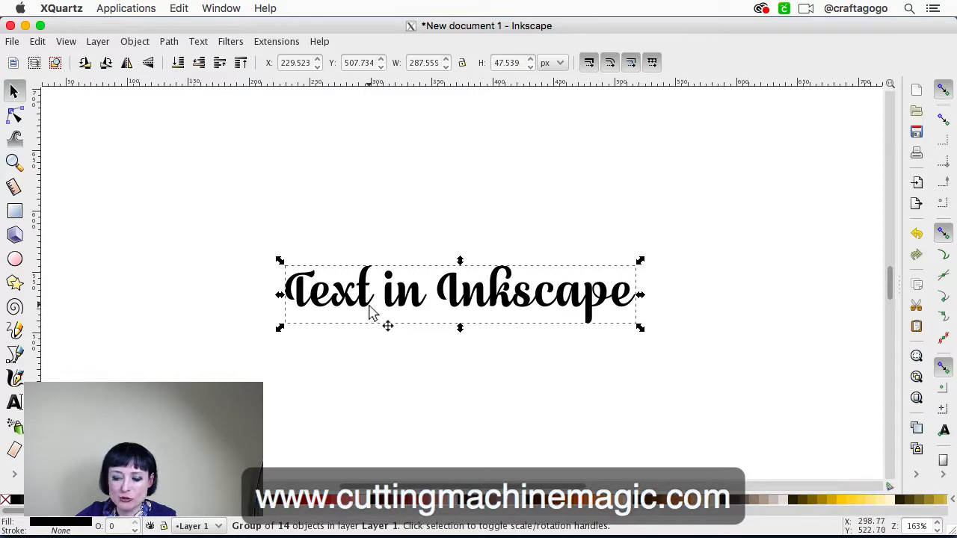
# Activate the node editing tool and display the nodes of the letter x in "Text" at close range
pyautogui.press('+')
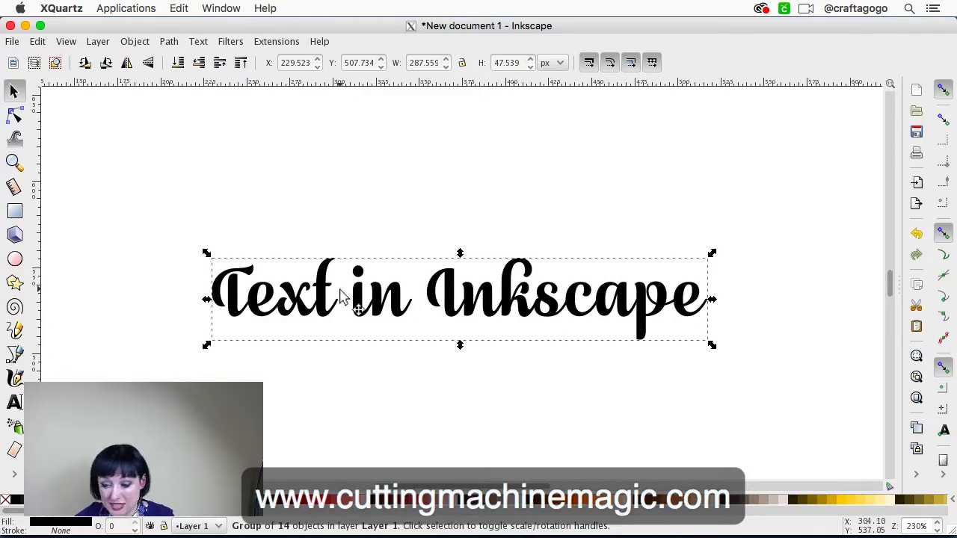
pyautogui.click(15, 116)
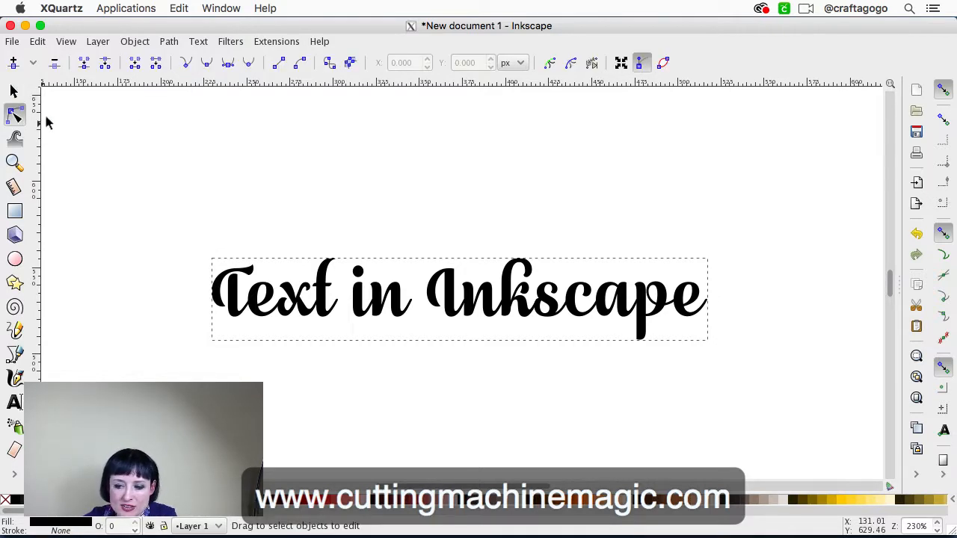
pyautogui.click(281, 299)
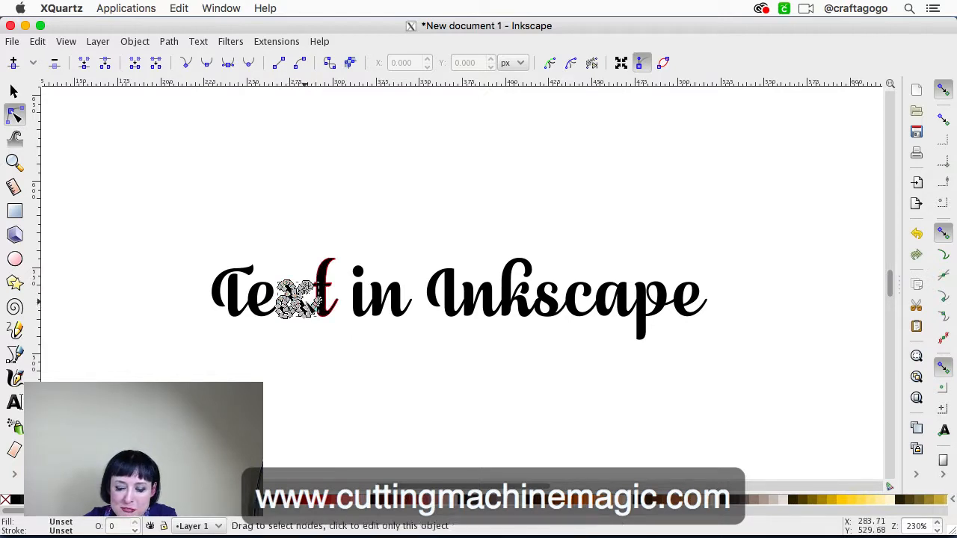
pyautogui.press('+')
pyautogui.press('+')
pyautogui.press('+')
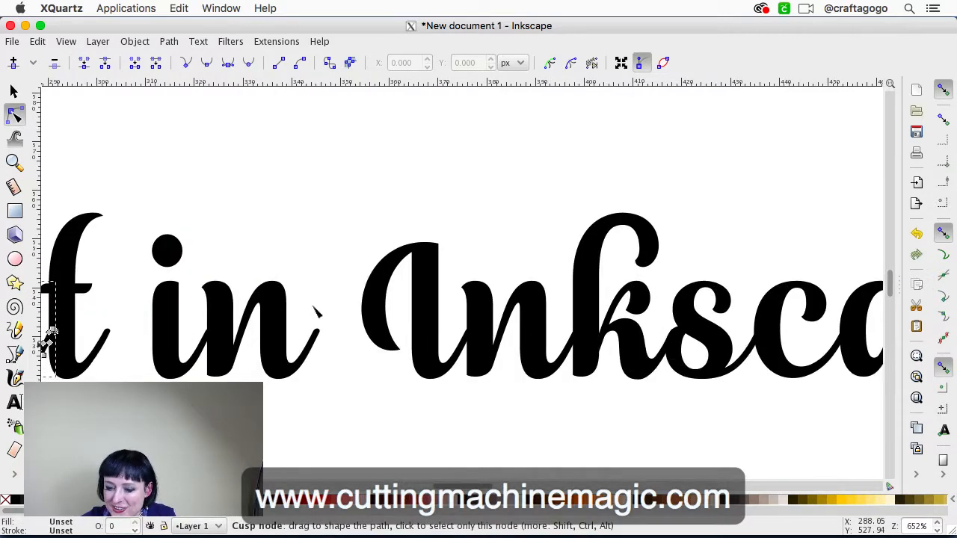
pyautogui.hscroll(-8, 318, 312)
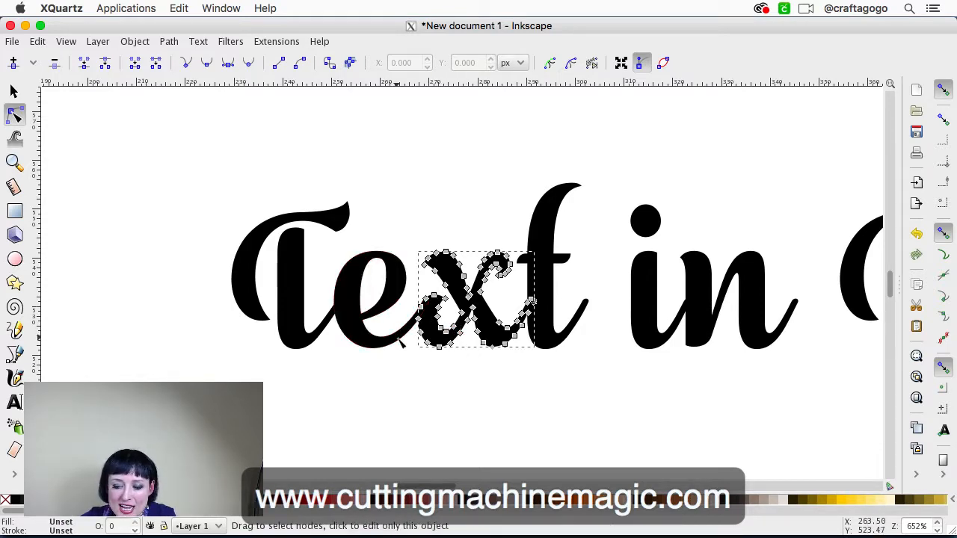
# Examine the separate outlines of T, e, x and t one at a time to see where neighbouring letters overlap
pyautogui.click(346, 320)
pyautogui.click(303, 320)
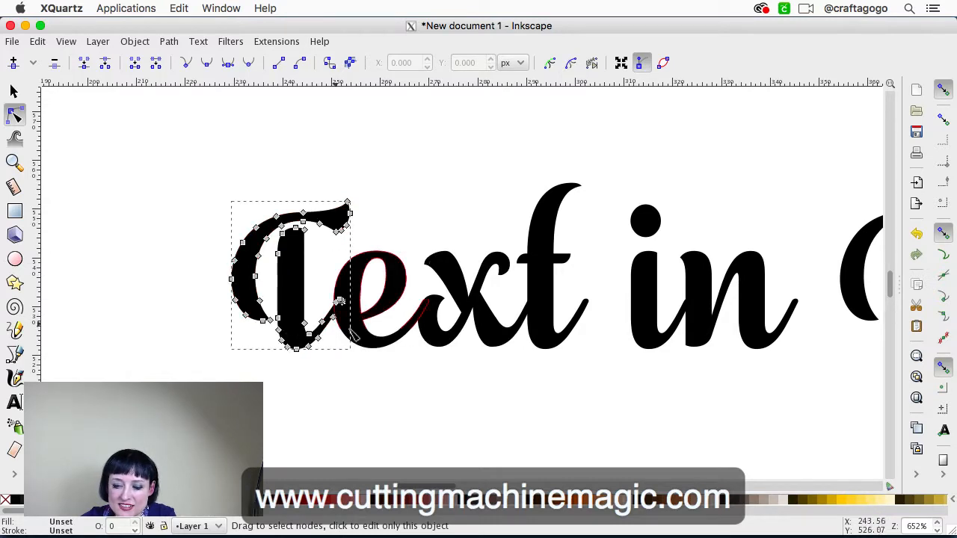
pyautogui.click(383, 353)
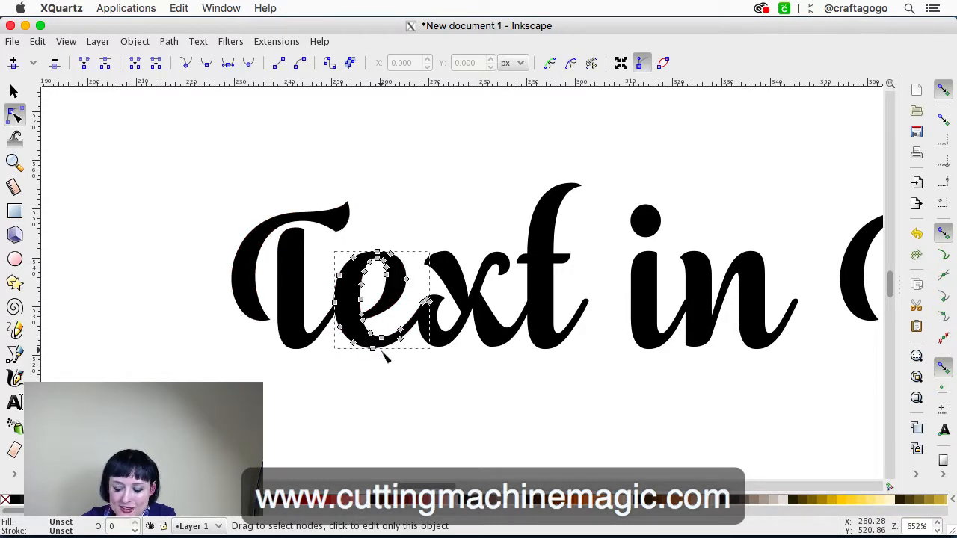
pyautogui.click(307, 331)
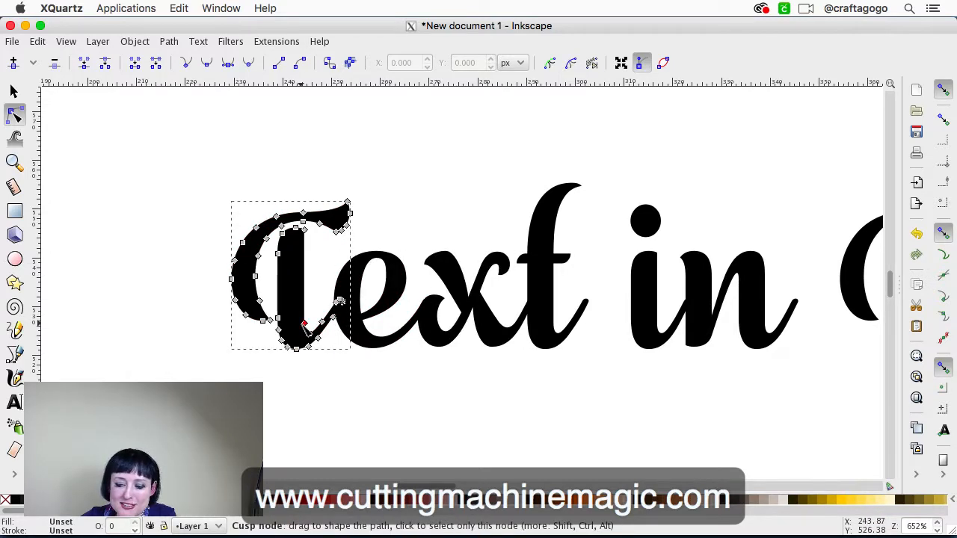
pyautogui.click(383, 341)
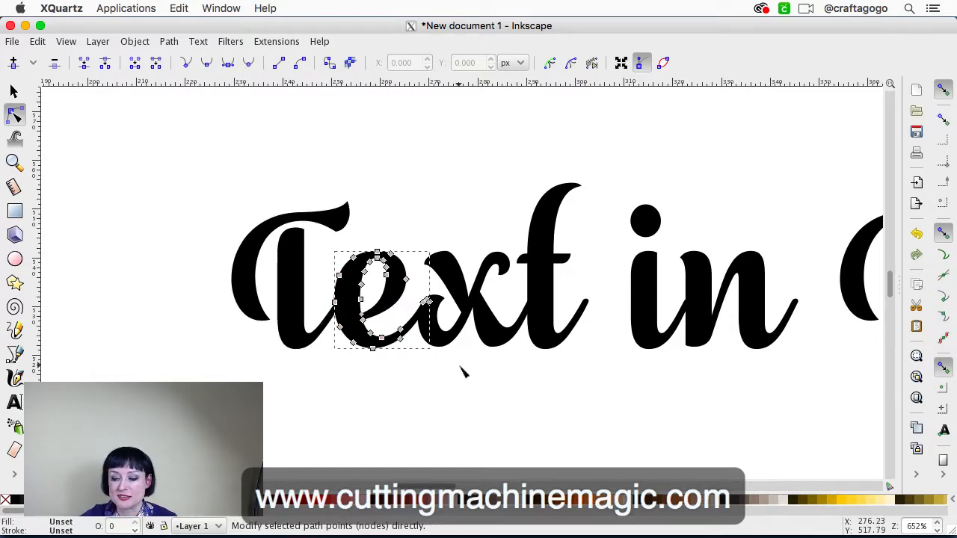
pyautogui.click(459, 329)
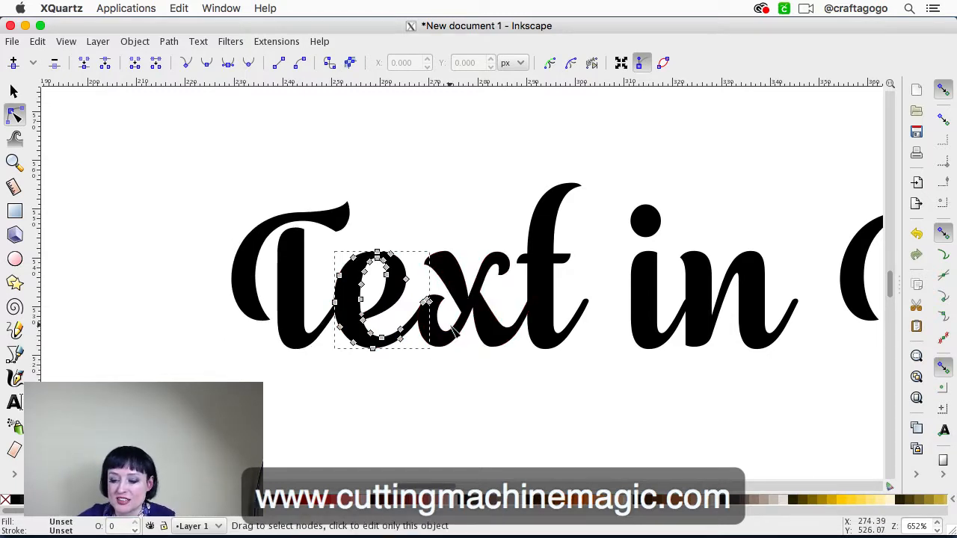
pyautogui.click(550, 336)
# Select the T, e, x and t outlines of the first word together with the node editing tool
pyautogui.press('-')
pyautogui.press('-')
pyautogui.press('-')
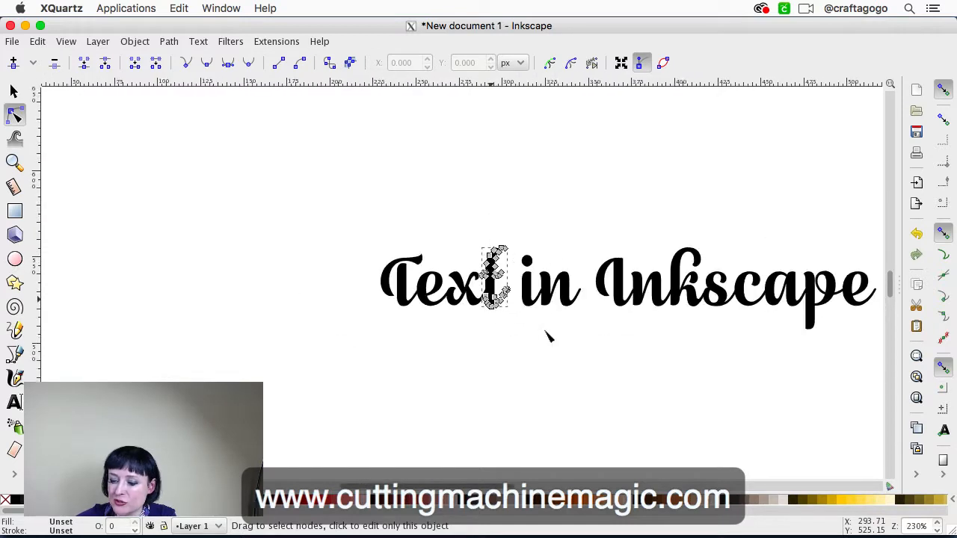
pyautogui.press('+')
pyautogui.press('+')
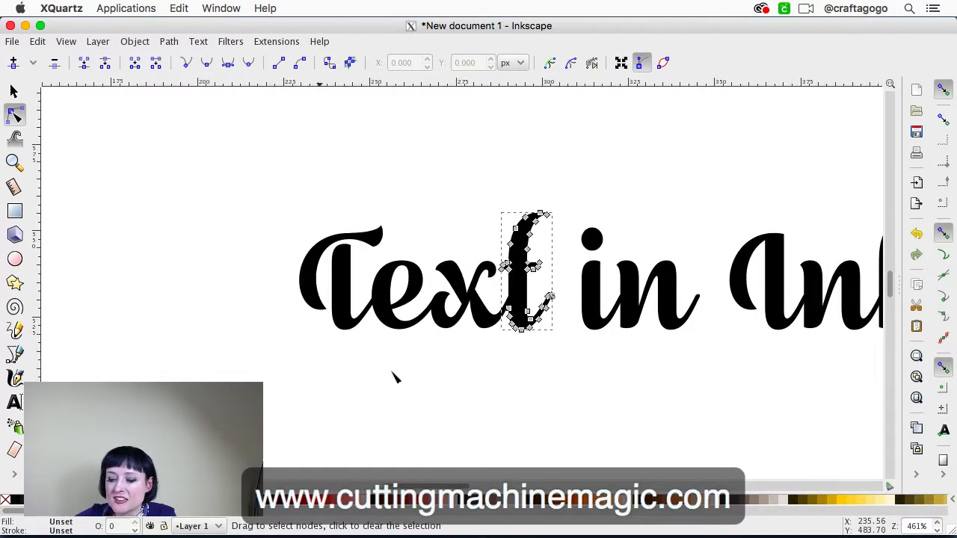
pyautogui.hscroll(6, 350, 374)
pyautogui.hscroll(-2, 344, 366)
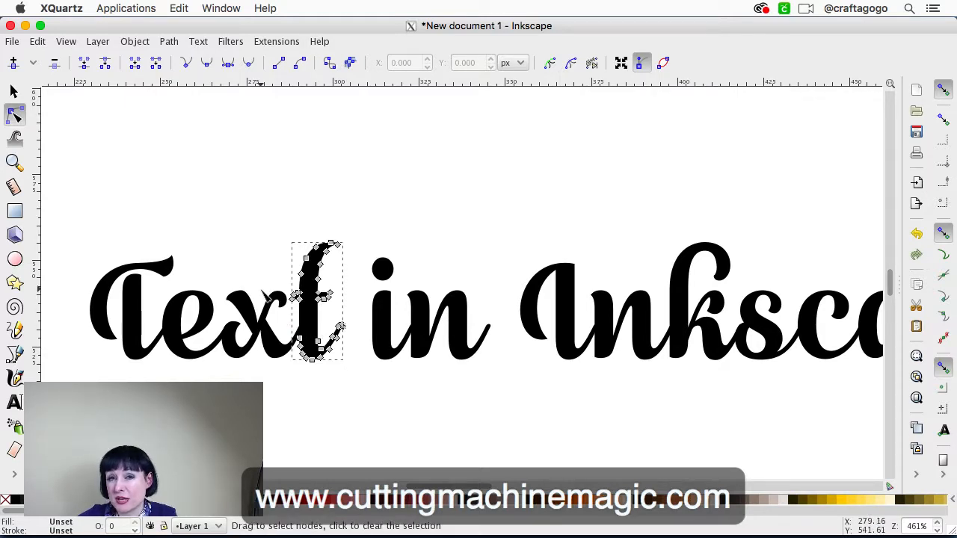
pyautogui.hscroll(-4, 224, 217)
pyautogui.scroll(-1, 225, 217)
pyautogui.hscroll(2, 226, 225)
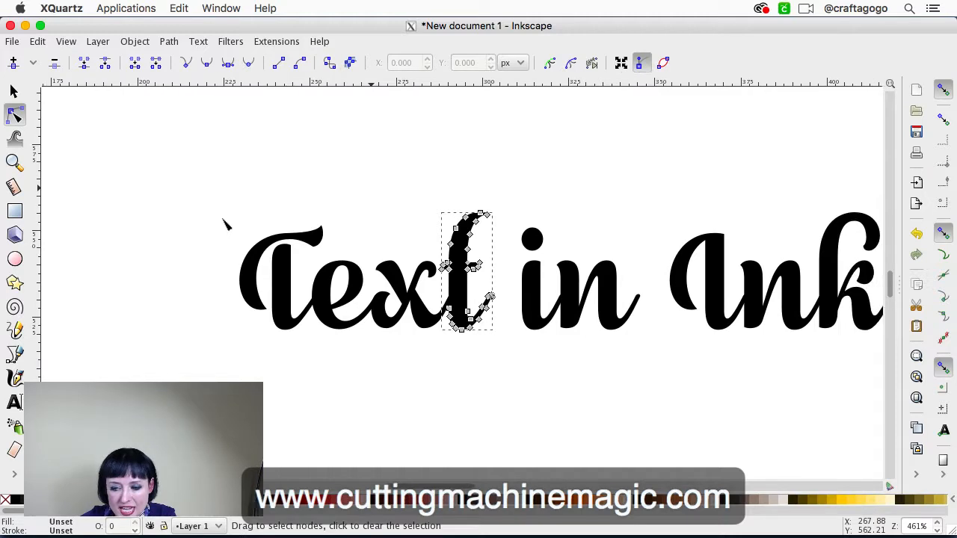
pyautogui.click(275, 281)
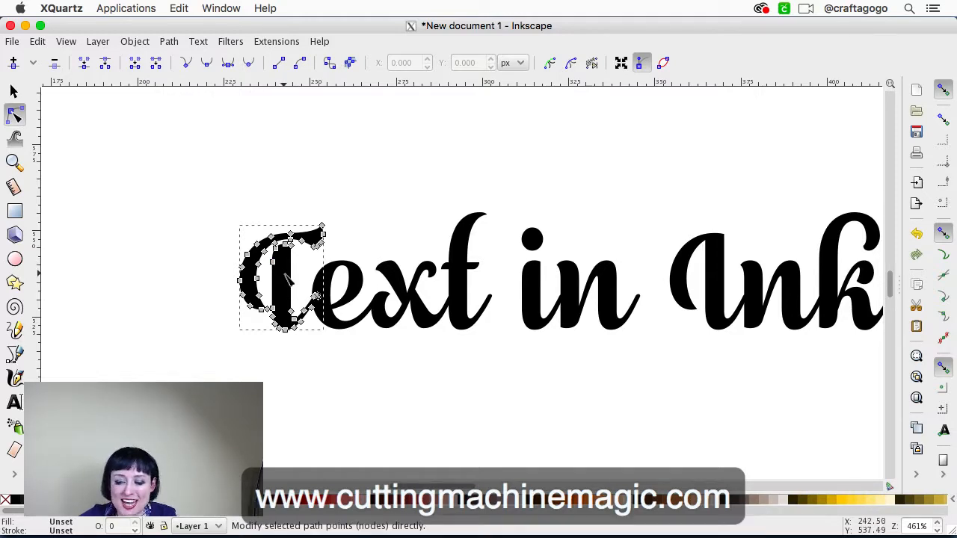
pyautogui.keyDown('shift'); pyautogui.click(356, 279); pyautogui.keyUp('shift')
pyautogui.keyDown('shift'); pyautogui.click(418, 293); pyautogui.keyUp('shift')
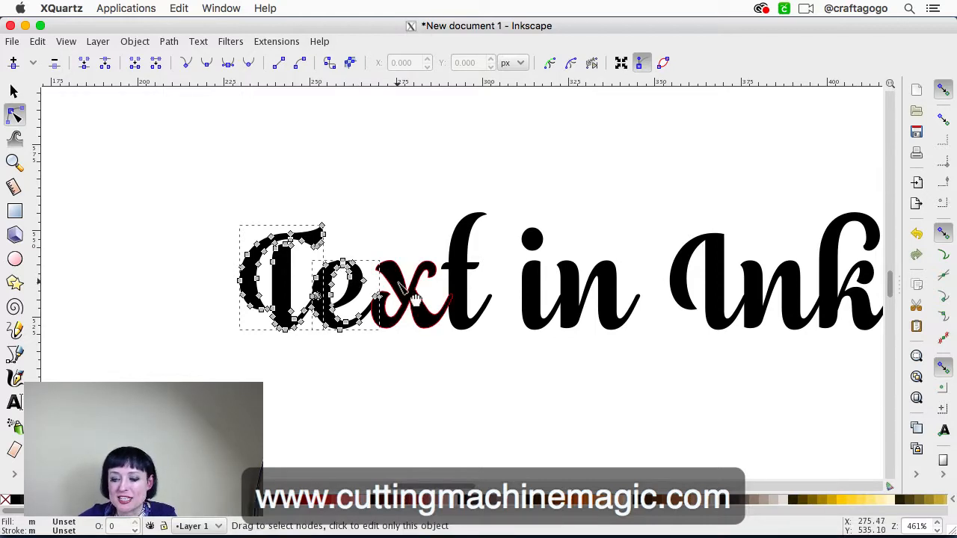
pyautogui.keyDown('shift'); pyautogui.click(456, 296); pyautogui.keyUp('shift')
# Add every letter of "in" and "Inkscape" to the selection so that all the letter outlines are selected
pyautogui.scroll(-3, 458, 296)
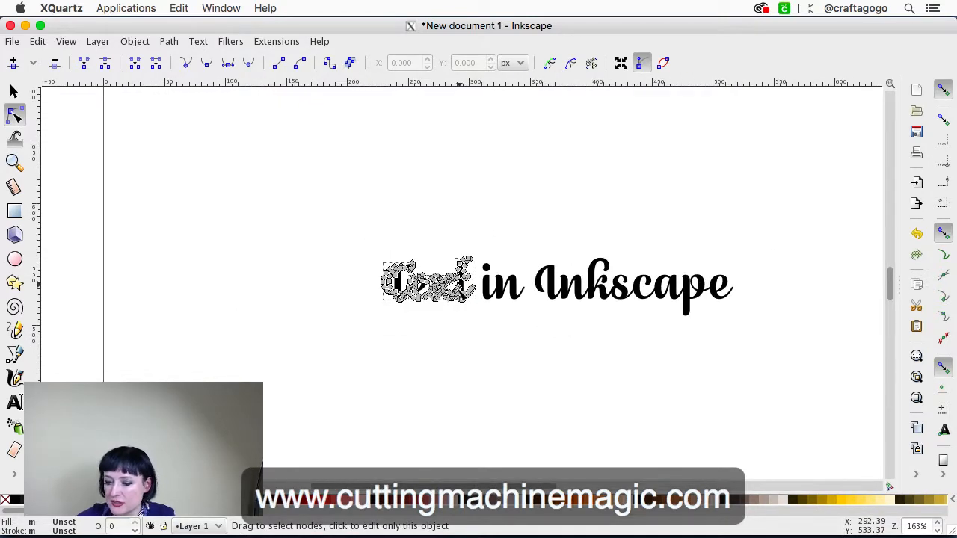
pyautogui.scroll(1, 462, 295)
pyautogui.hscroll(8, 365, 256)
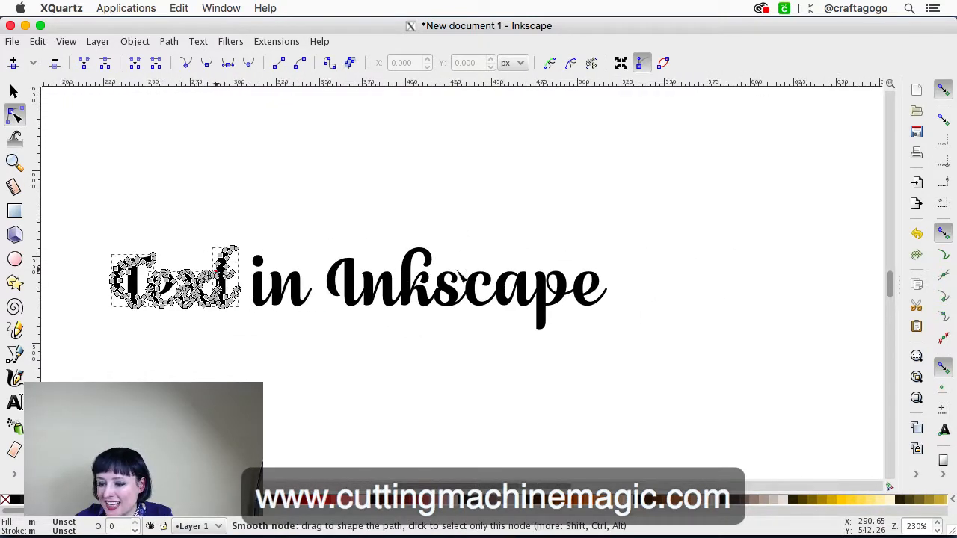
pyautogui.hscroll(-1, 365, 256)
pyautogui.keyDown('shift'); pyautogui.click(292, 288); pyautogui.keyUp('shift')
pyautogui.keyDown('shift'); pyautogui.click(326, 302); pyautogui.keyUp('shift')
pyautogui.keyDown('shift'); pyautogui.click(380, 296); pyautogui.keyUp('shift')
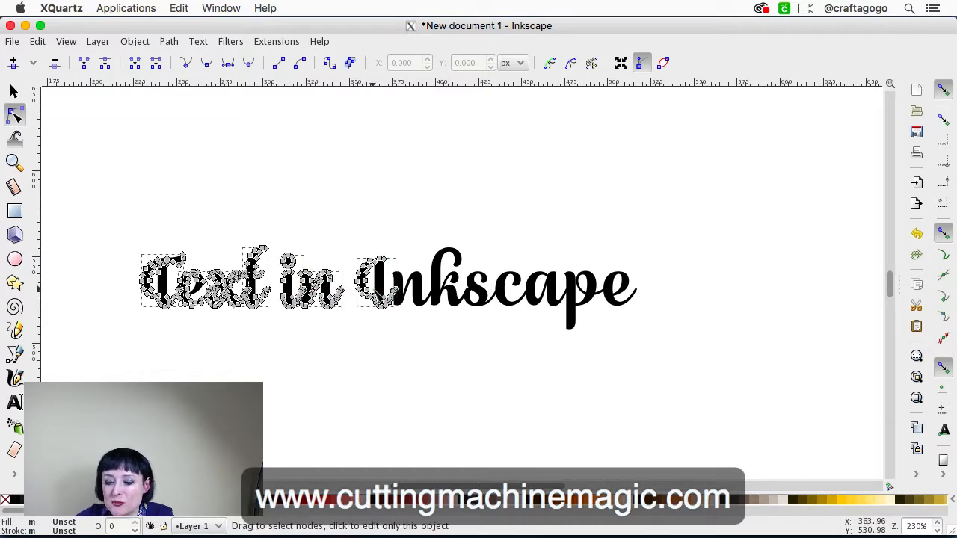
pyautogui.keyDown('shift'); pyautogui.click(416, 292); pyautogui.keyUp('shift')
pyautogui.keyDown('shift'); pyautogui.click(449, 288); pyautogui.keyUp('shift')
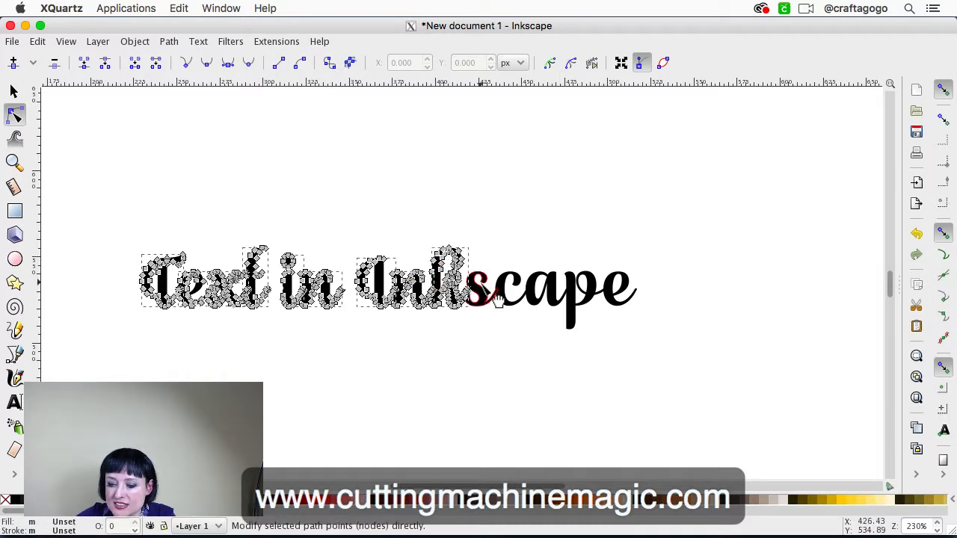
pyautogui.keyDown('shift'); pyautogui.click(484, 295); pyautogui.keyUp('shift')
pyautogui.keyDown('shift'); pyautogui.click(515, 295); pyautogui.keyUp('shift')
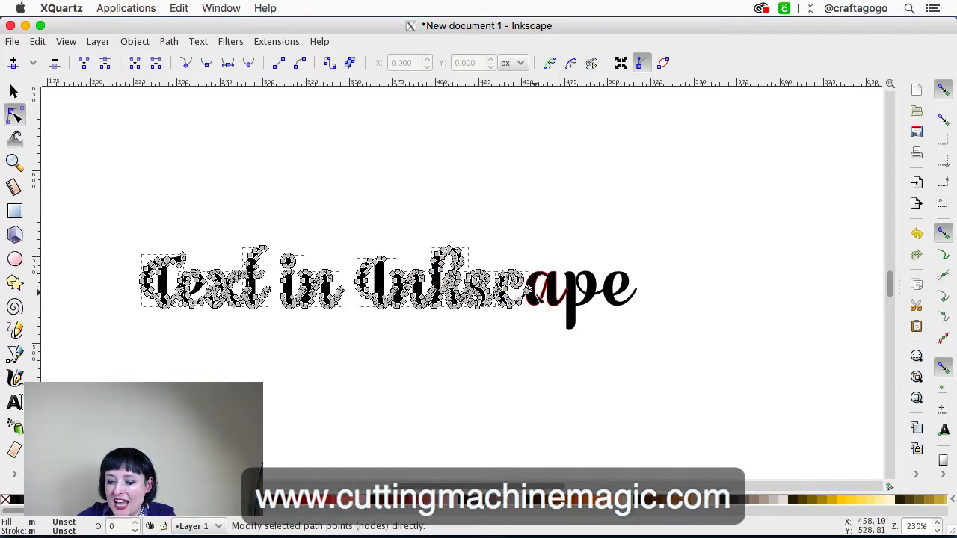
pyautogui.keyDown('shift'); pyautogui.click(536, 295); pyautogui.keyUp('shift')
pyautogui.keyDown('shift'); pyautogui.click(587, 305); pyautogui.keyUp('shift')
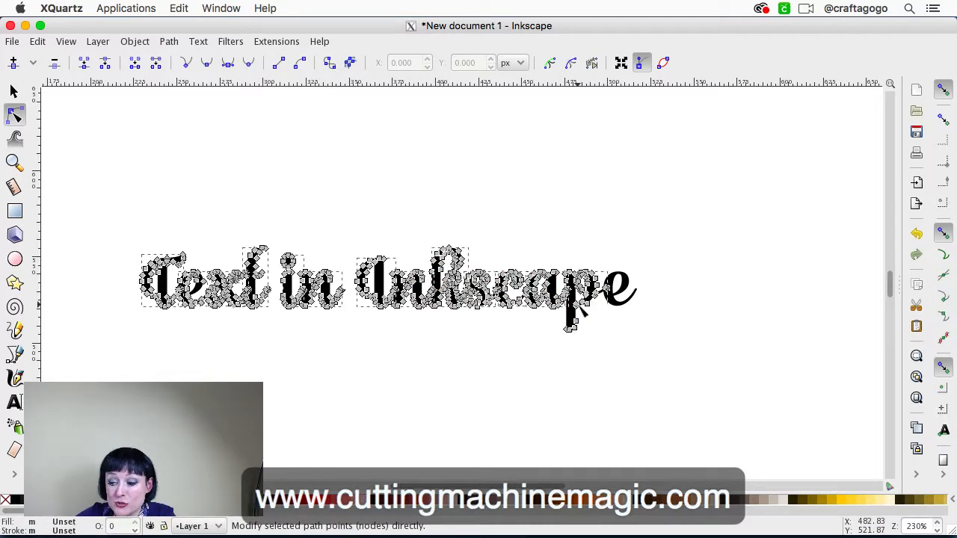
pyautogui.keyDown('shift'); pyautogui.click(619, 292); pyautogui.keyUp('shift')
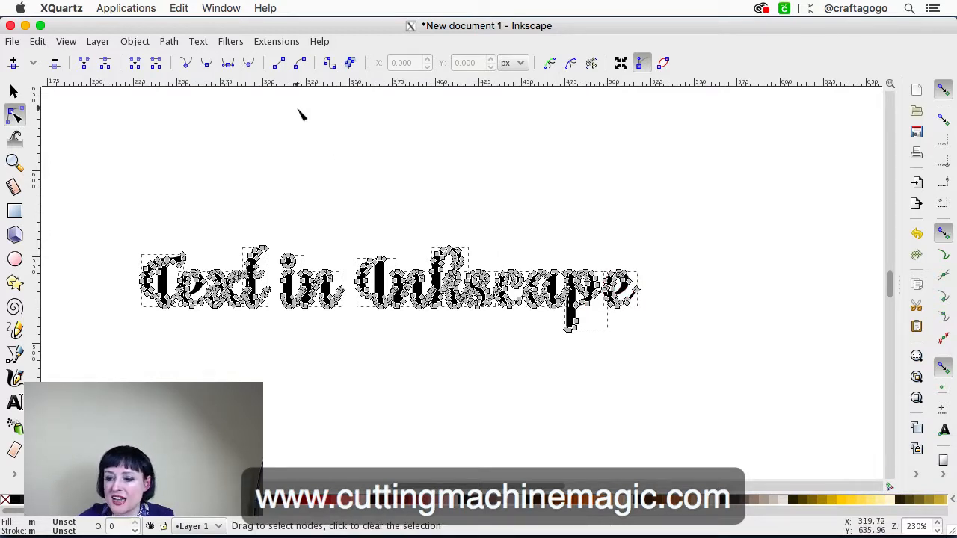
# Weld all the selected letters into a single path with Union and clear the selection
pyautogui.click(169, 42)
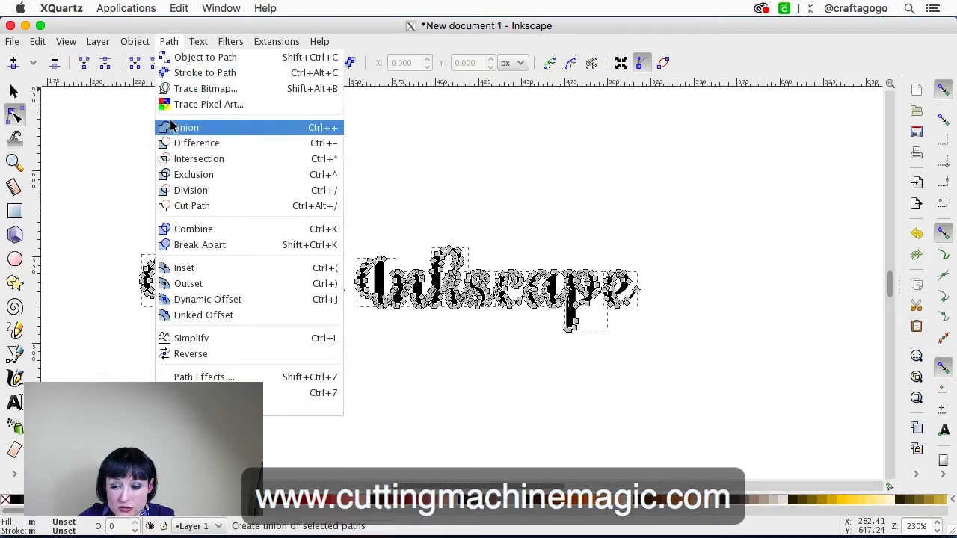
pyautogui.click(172, 132)
pyautogui.click(279, 177)
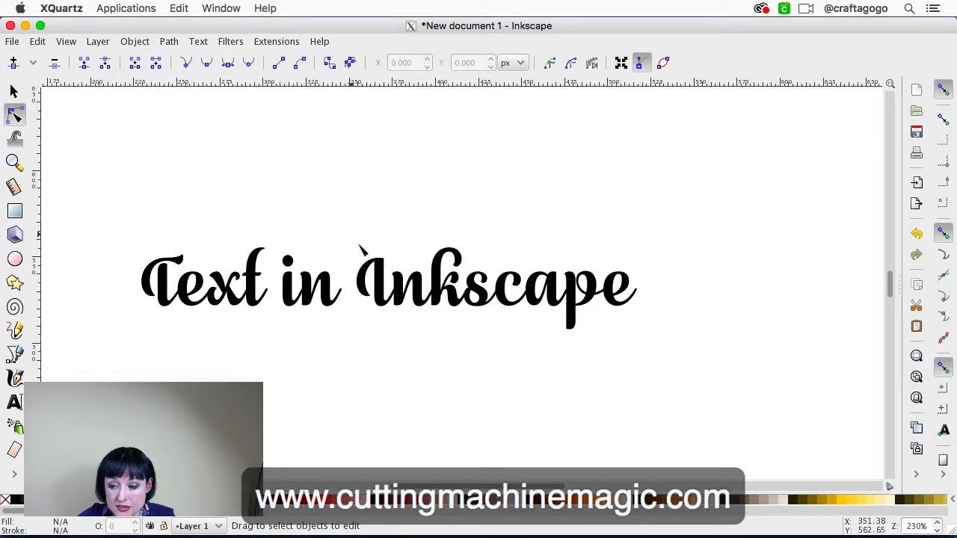
# Inspect the nodes of the welded path, then deselect it and examine the joins between the script letters up close
pyautogui.click(396, 299)
pyautogui.scroll(4, 397, 299)
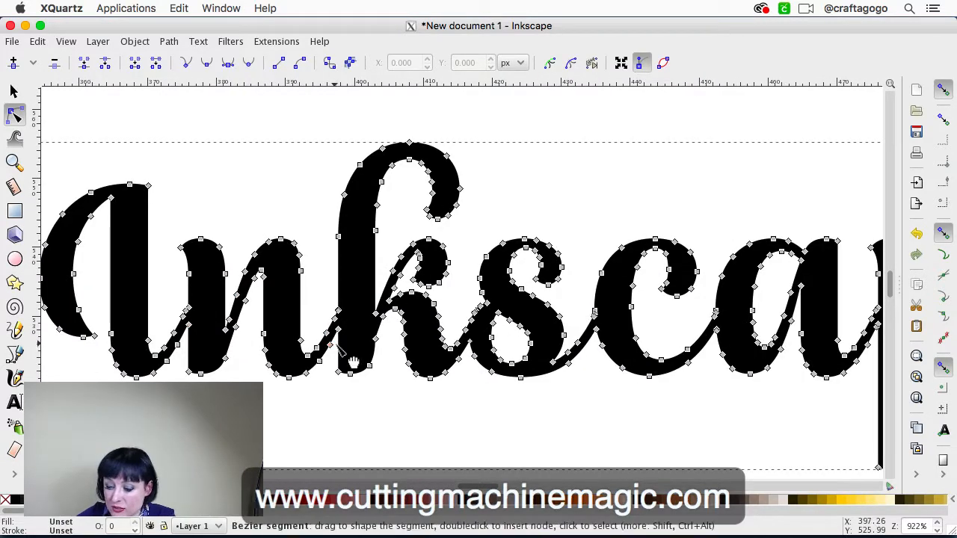
pyautogui.scroll(-1, 353, 362)
pyautogui.scroll(-2, 353, 362)
pyautogui.hscroll(-3, 342, 344)
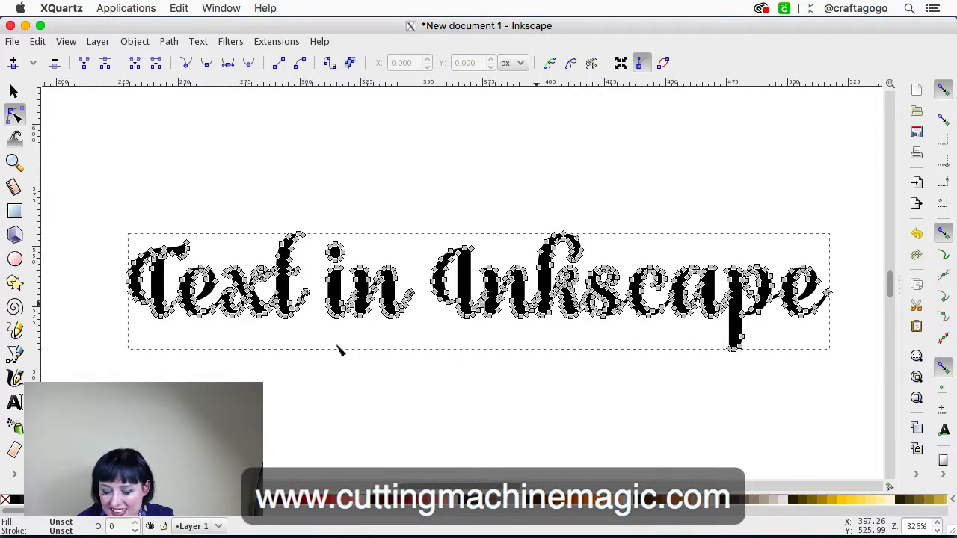
pyautogui.click(348, 258)
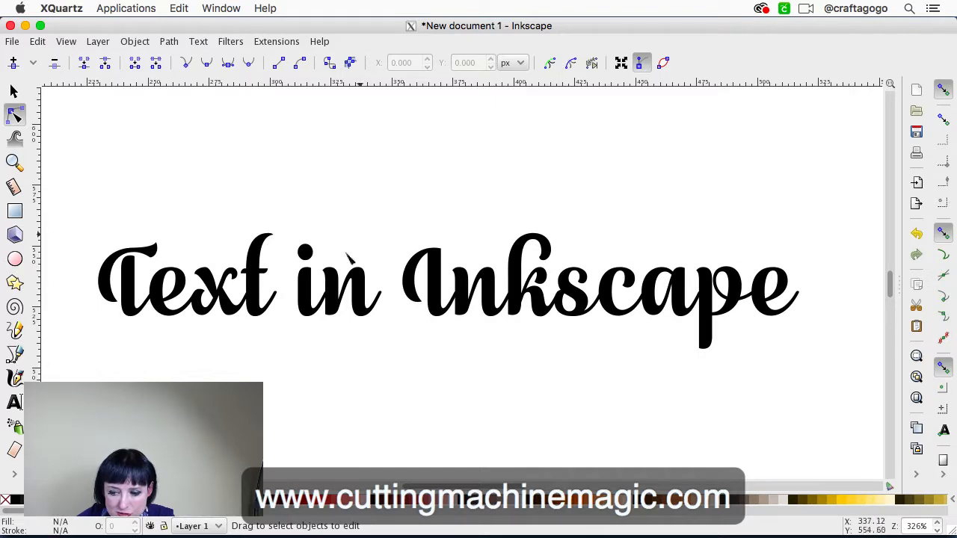
pyautogui.click(256, 281)
pyautogui.click(315, 155)
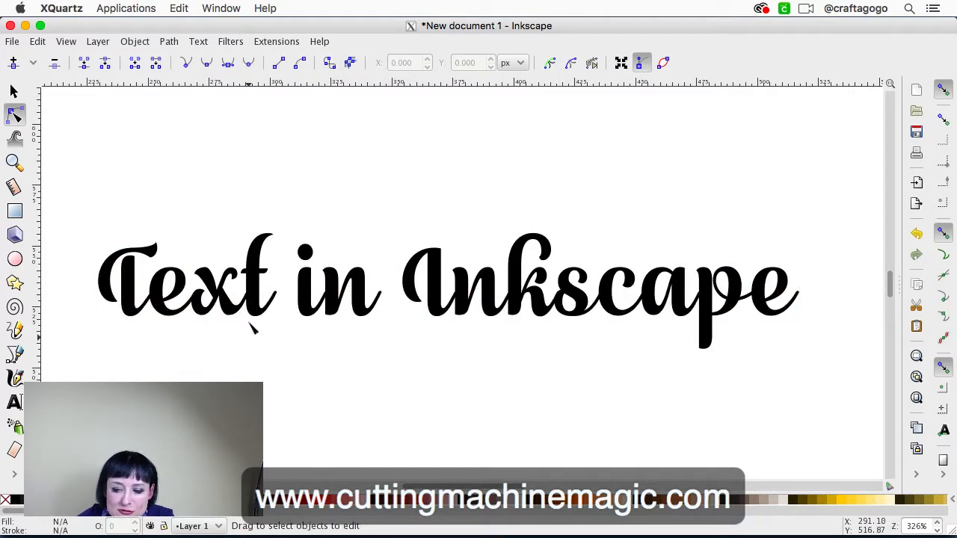
pyautogui.press('+')
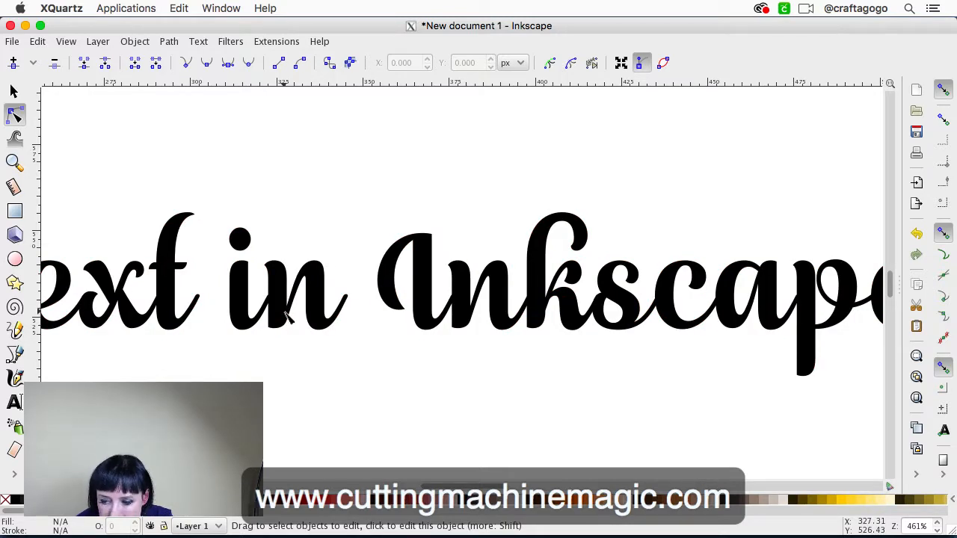
pyautogui.hscroll(-6, 287, 316)
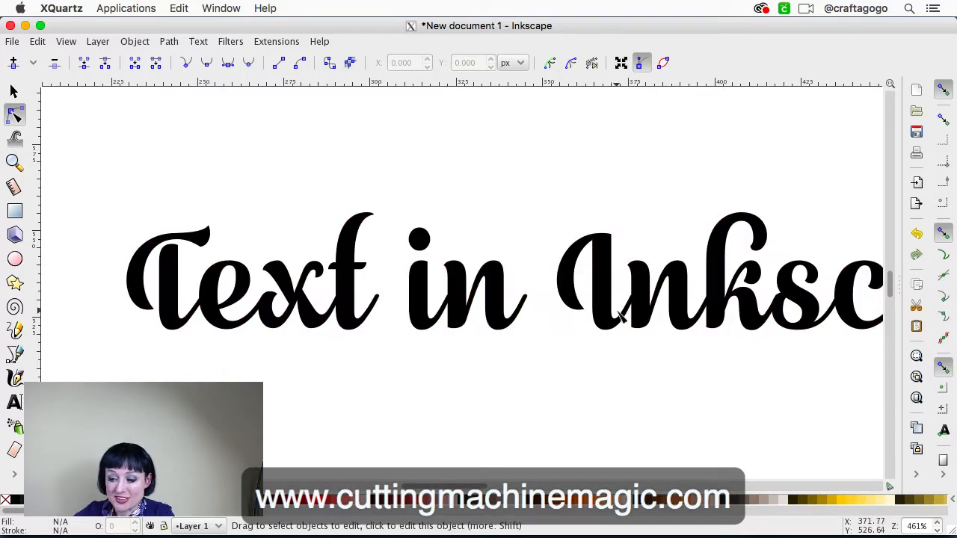
pyautogui.hscroll(4, 597, 318)
pyautogui.scroll(2, 596, 318)
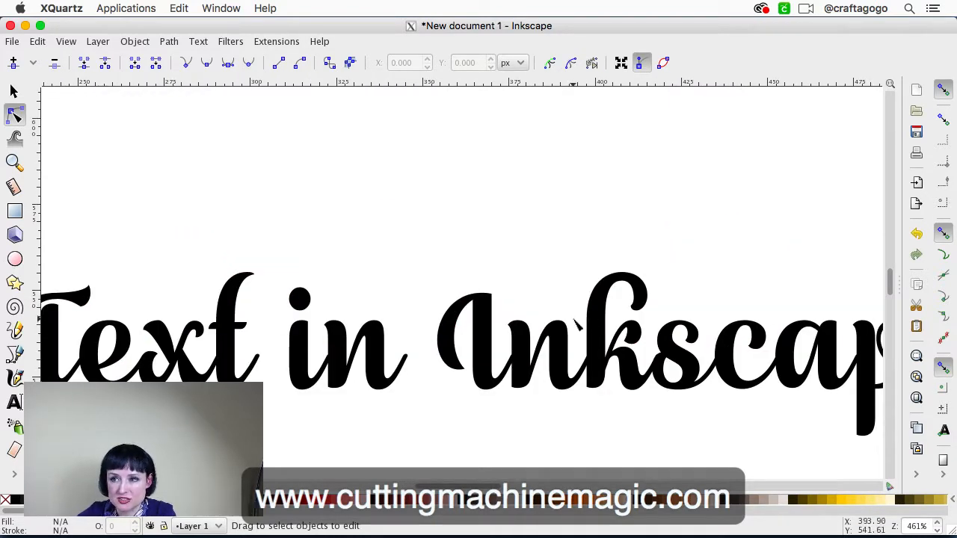
# Examine the joins between the welded script letters and look over the whole "Text in Inkscape" phrase
pyautogui.scroll(-2, 567, 328)
pyautogui.hscroll(-3, 565, 325)
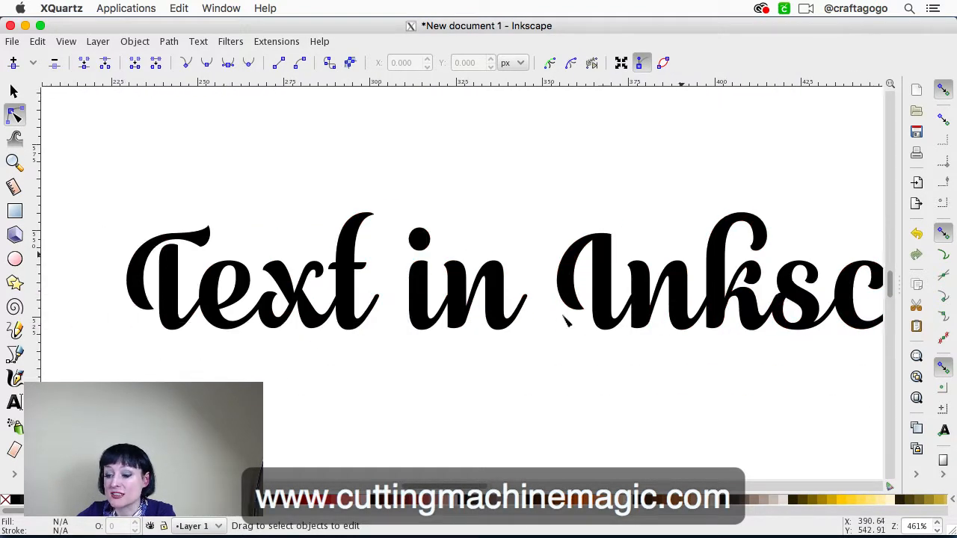
pyautogui.hscroll(3, 562, 321)
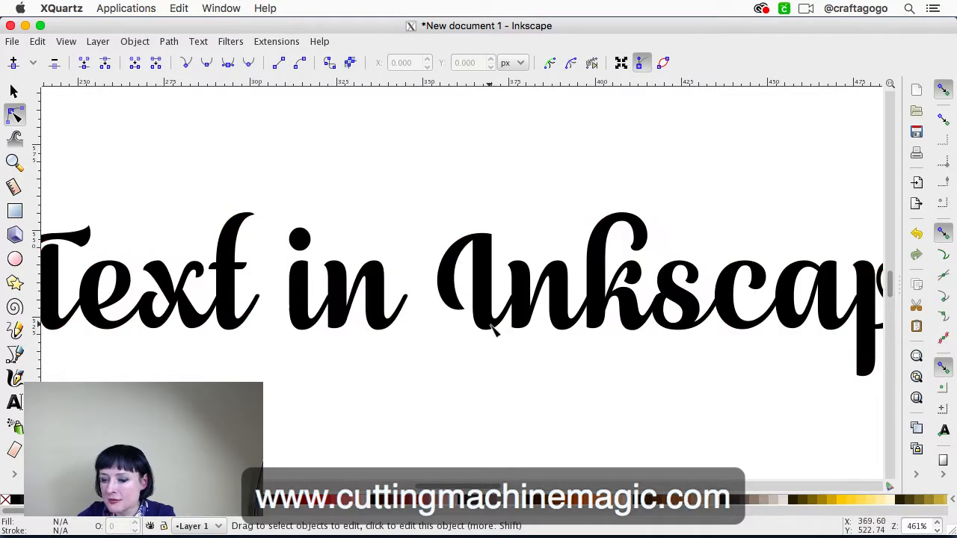
pyautogui.hscroll(-4, 494, 331)
pyautogui.scroll(-2, 494, 331)
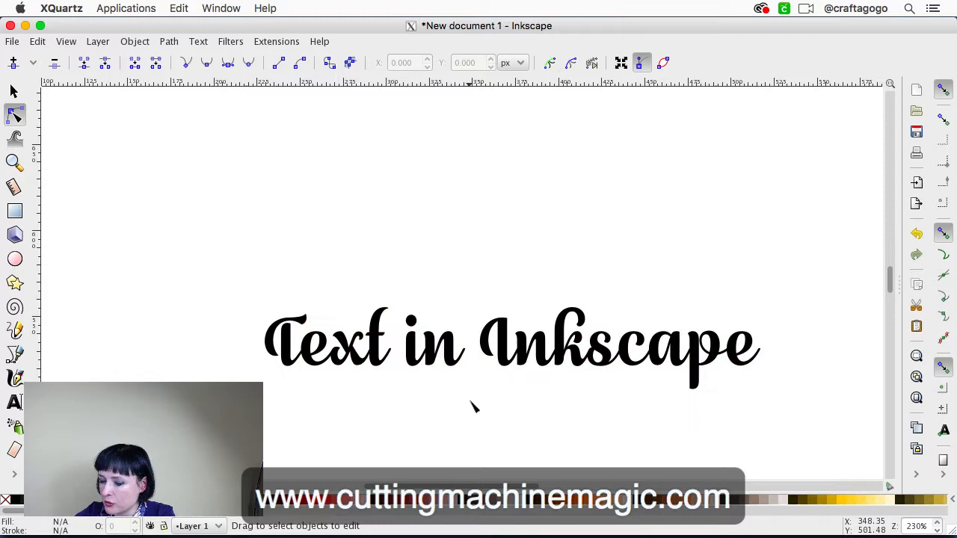
pyautogui.scroll(-2, 473, 405)
pyautogui.hscroll(3, 473, 406)
# Select the welded "Text in Inkscape" path to inspect its nodes, clearing and repeating the selection to compare it with the plain shape
pyautogui.moveTo(694, 361); pyautogui.dragTo(125, 198)
pyautogui.hotkey('shift', 'ctrl', 'c')
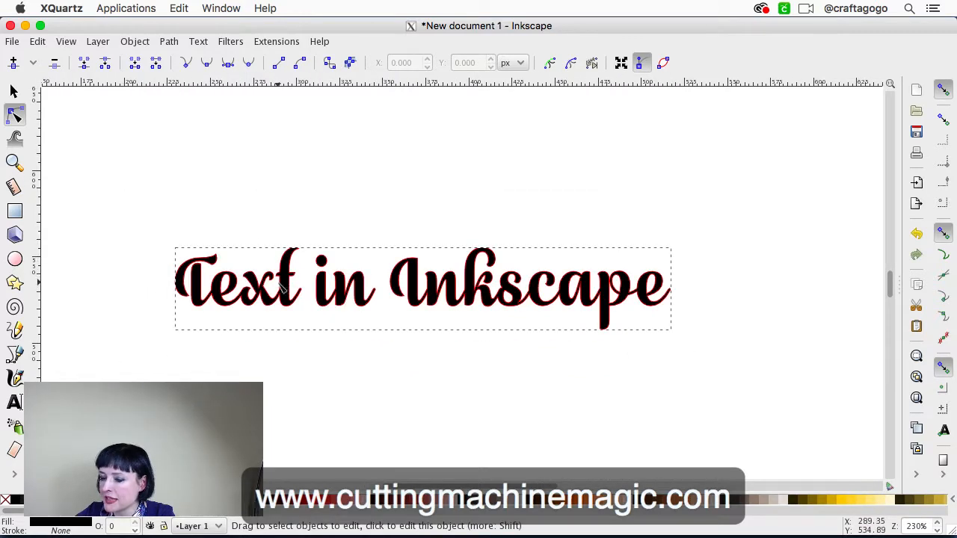
pyautogui.click(408, 348)
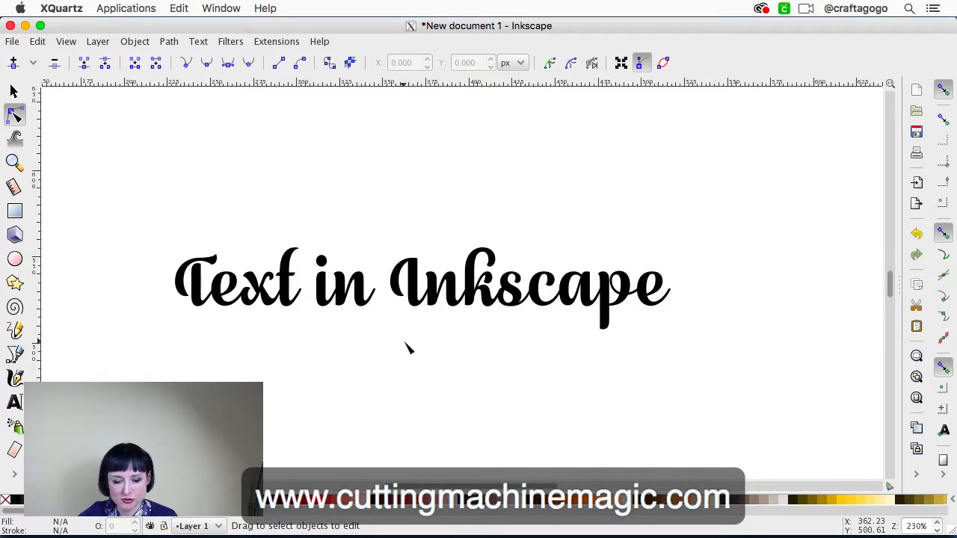
pyautogui.click(360, 300)
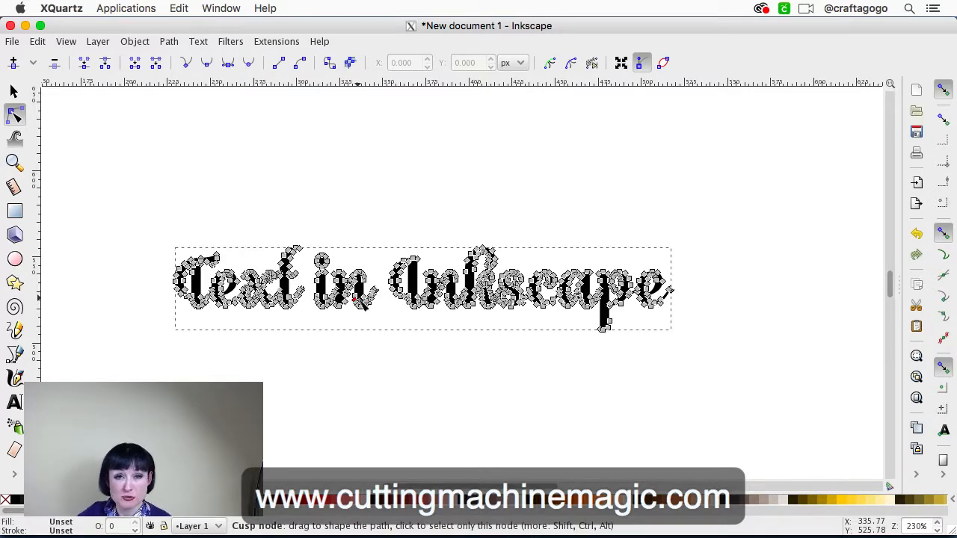
pyautogui.click(399, 219)
pyautogui.click(362, 292)
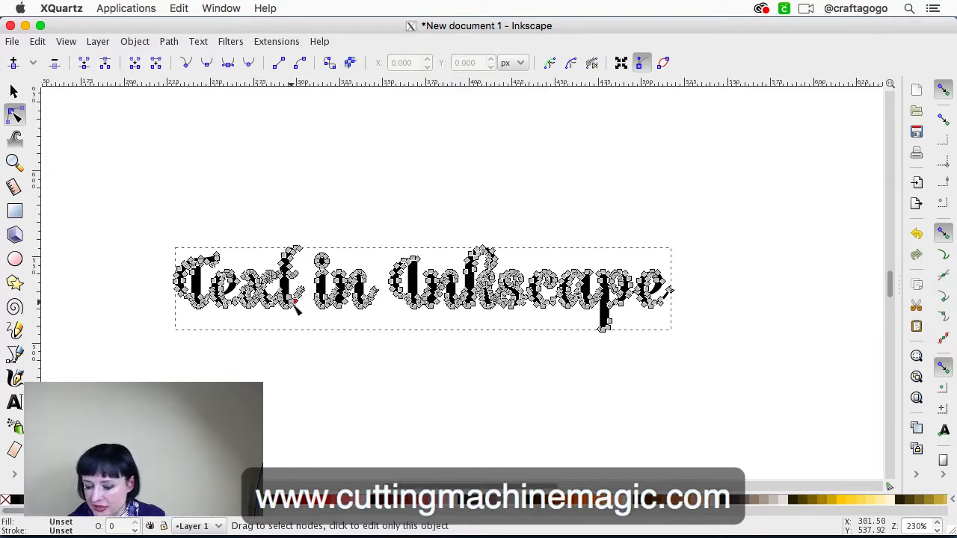
# Switch to Adobe Illustrator CC 2018 and view the script and plain "Text in Illustrator" samples
pyautogui.moveTo(345, 533)
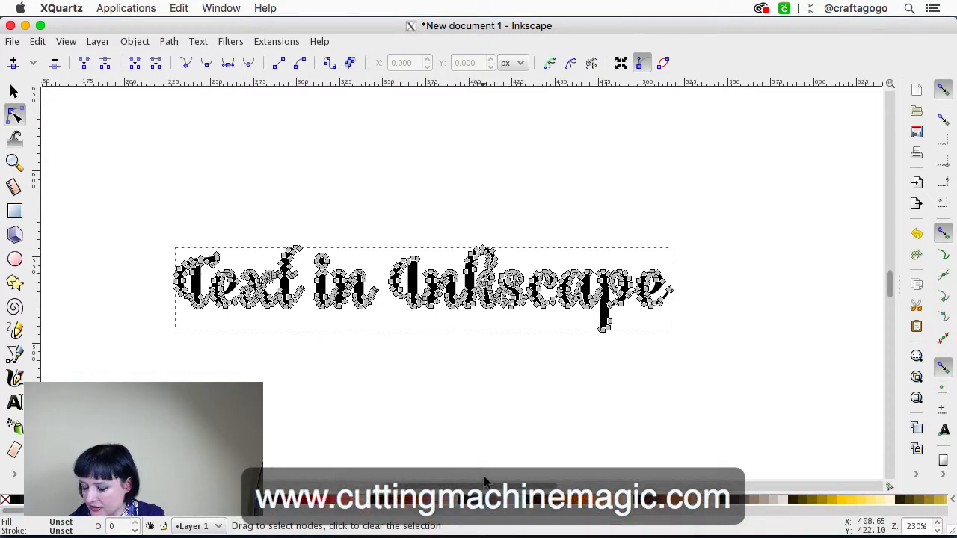
pyautogui.click(523, 528)
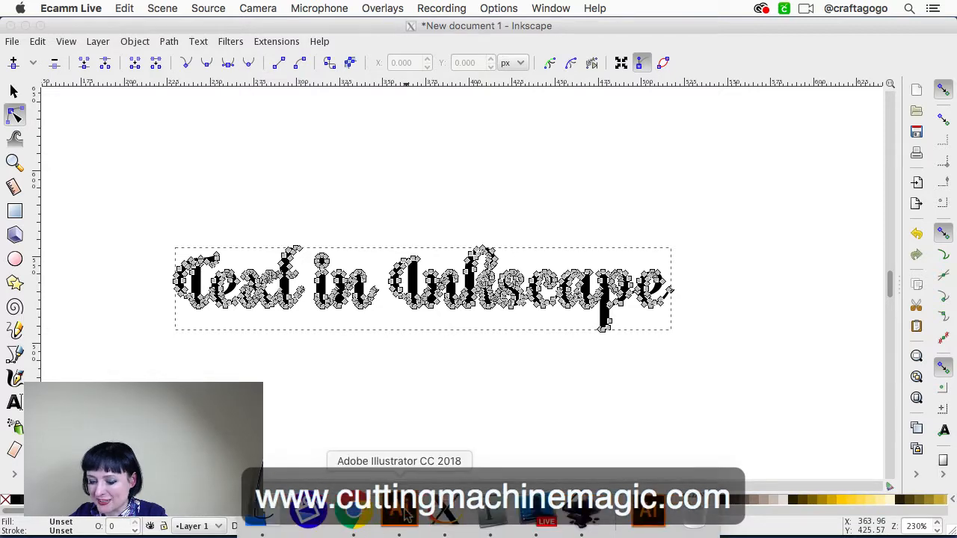
pyautogui.click(399, 526)
pyautogui.hscroll(5, 429, 396)
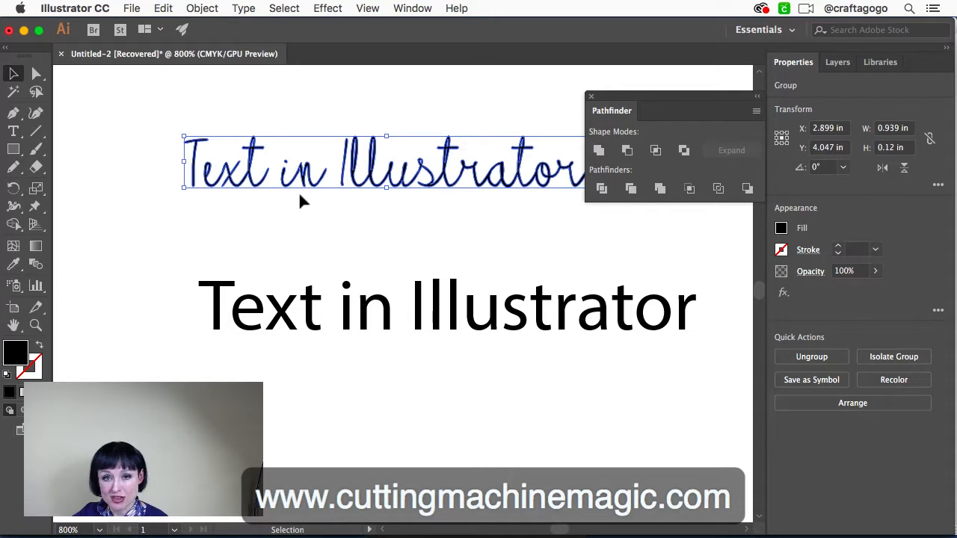
# Switch from the Illustrator document to the Ecamm Live application
pyautogui.scroll(-1, 198, 184)
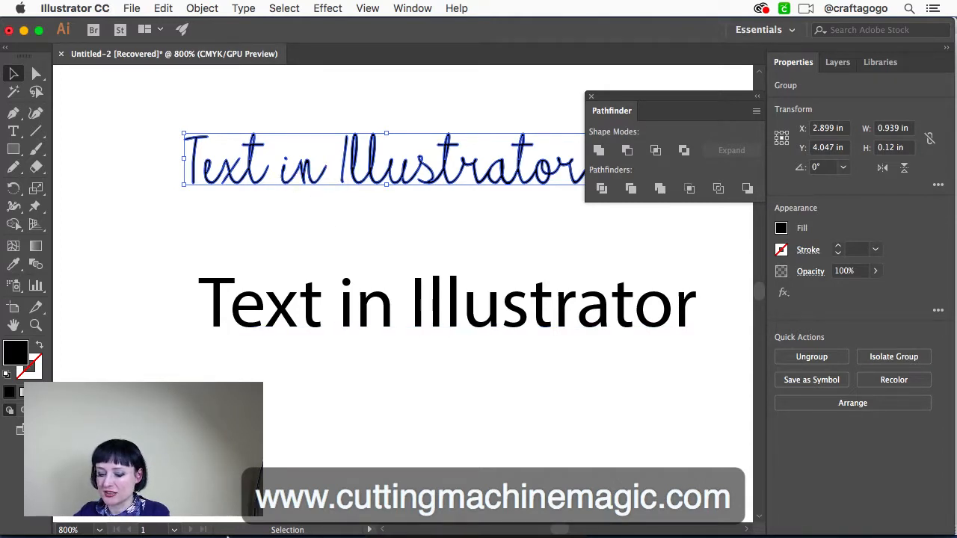
pyautogui.moveTo(299, 526)
pyautogui.click(534, 515)
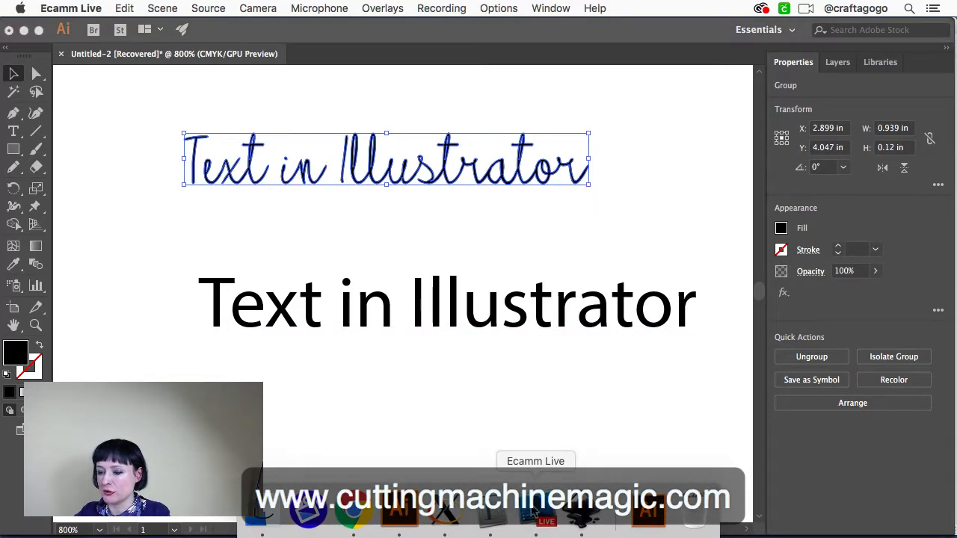